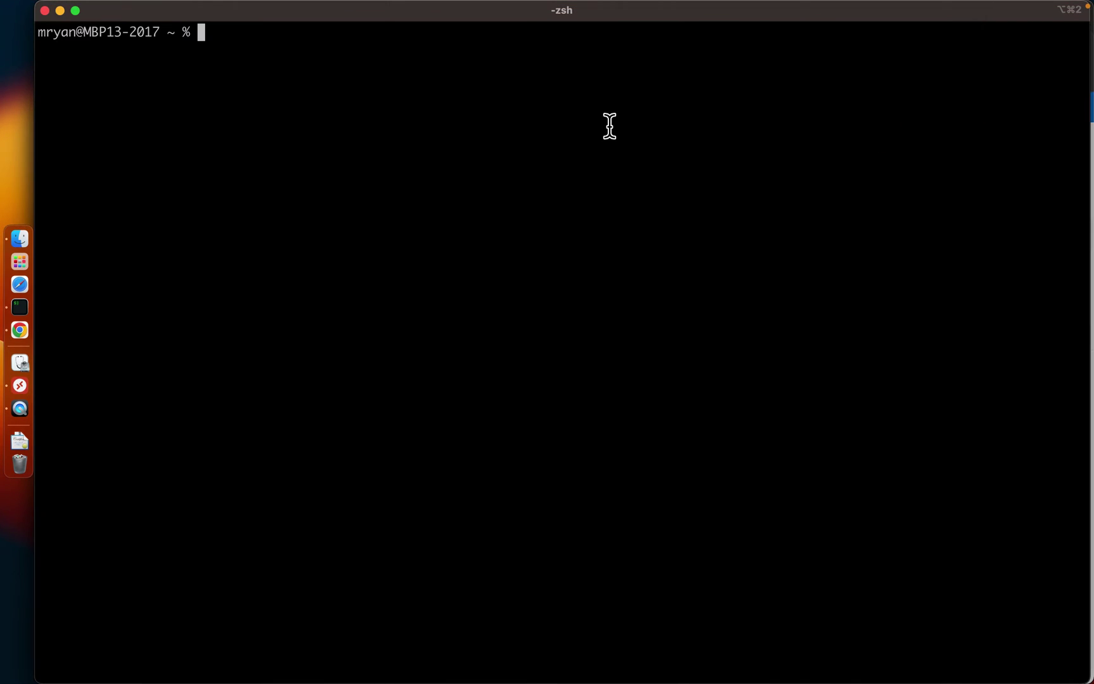
Run klist to show the current WELSHGEEK.NET krbtgt ticket issued 11:31:59.
{"action": "type", "text": "klist"}
{"action": "key", "text": "Return"}
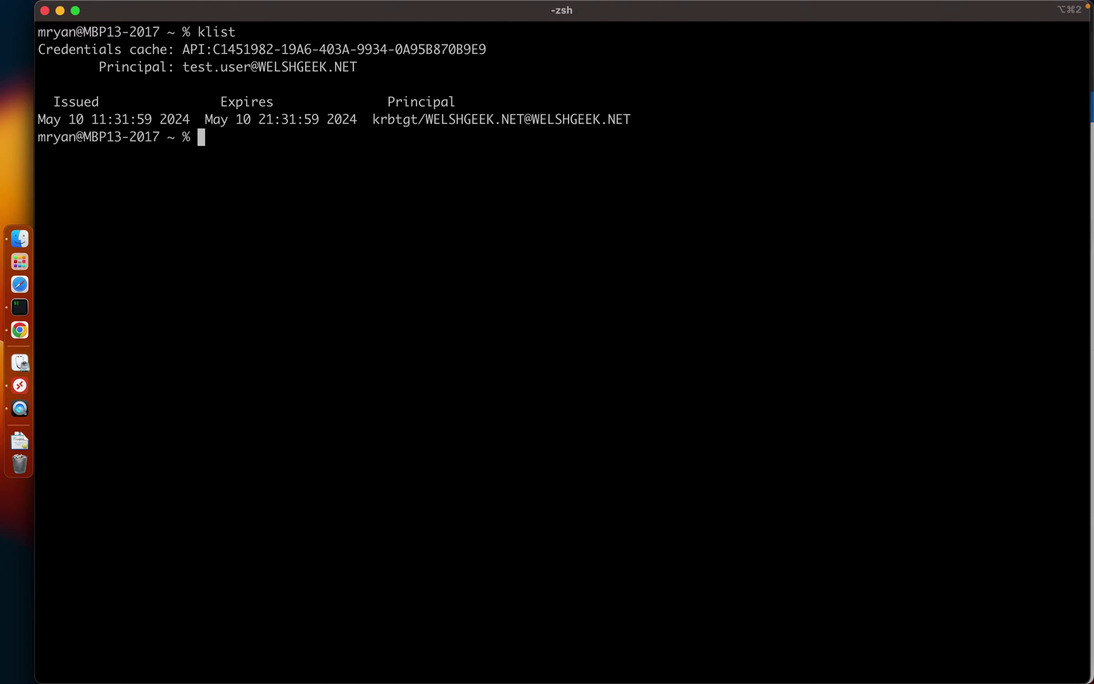
In the Remote Desktop session, review Test User's new logon name and unchanged pre-Windows 2000 name.
{"action": "key", "text": "super+Tab"}
{"action": "key", "text": "super+Tab"}
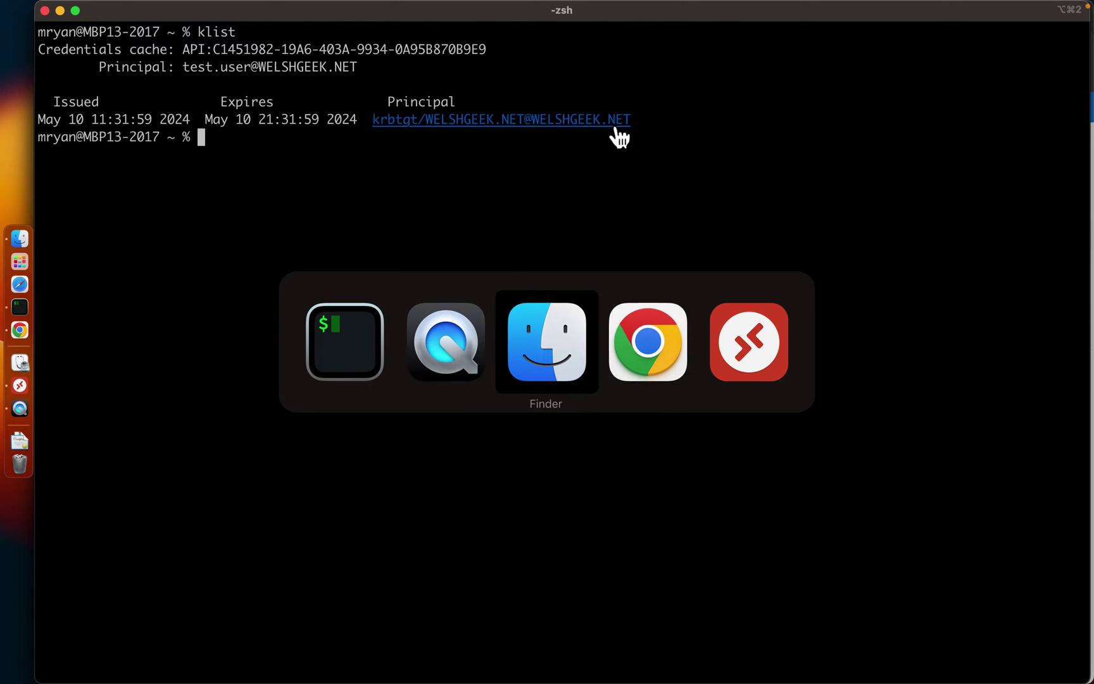
{"action": "key", "text": "super+Tab"}
{"action": "key", "text": "super+Tab"}
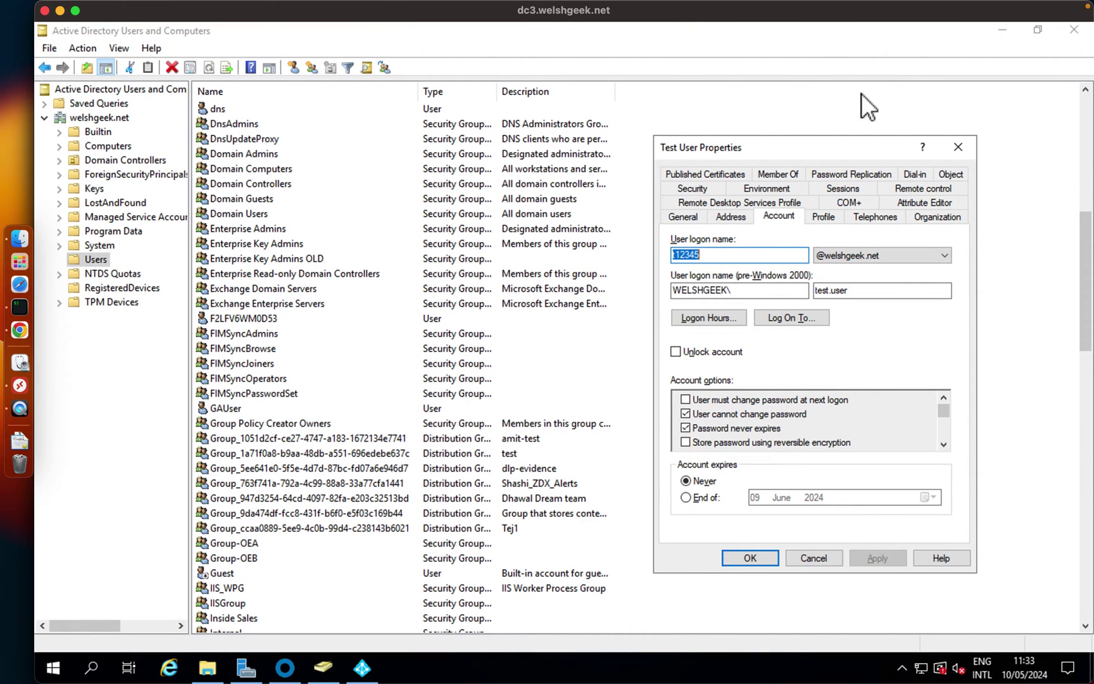
{"action": "left_click", "coordinate": [703, 217]}
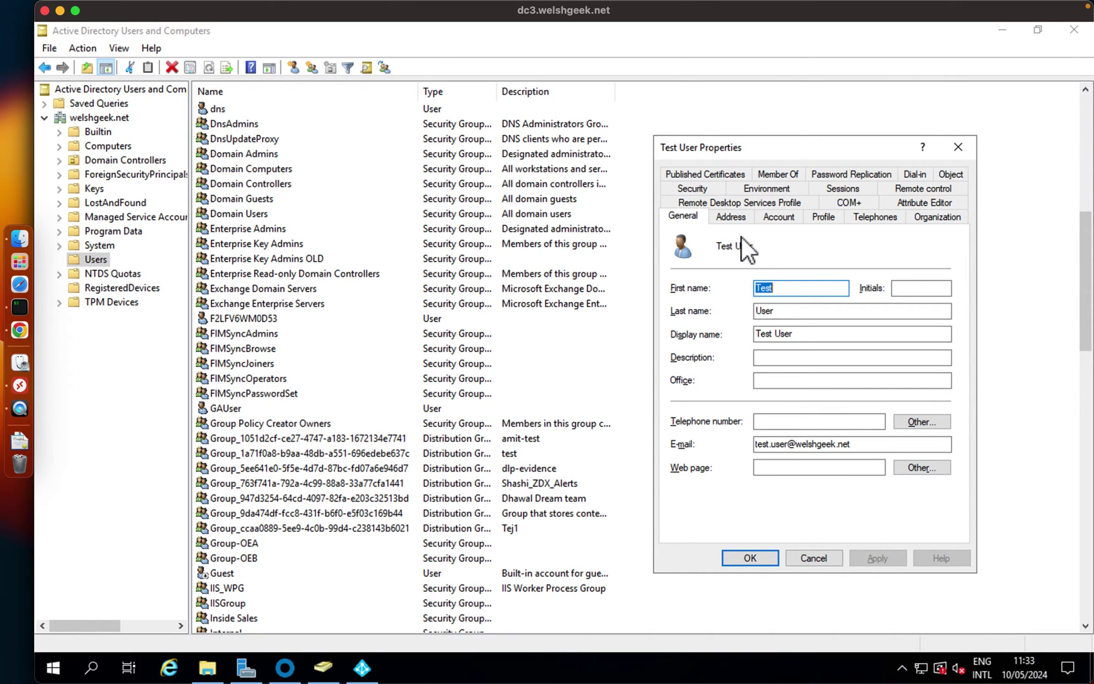
{"action": "left_click", "coordinate": [788, 217]}
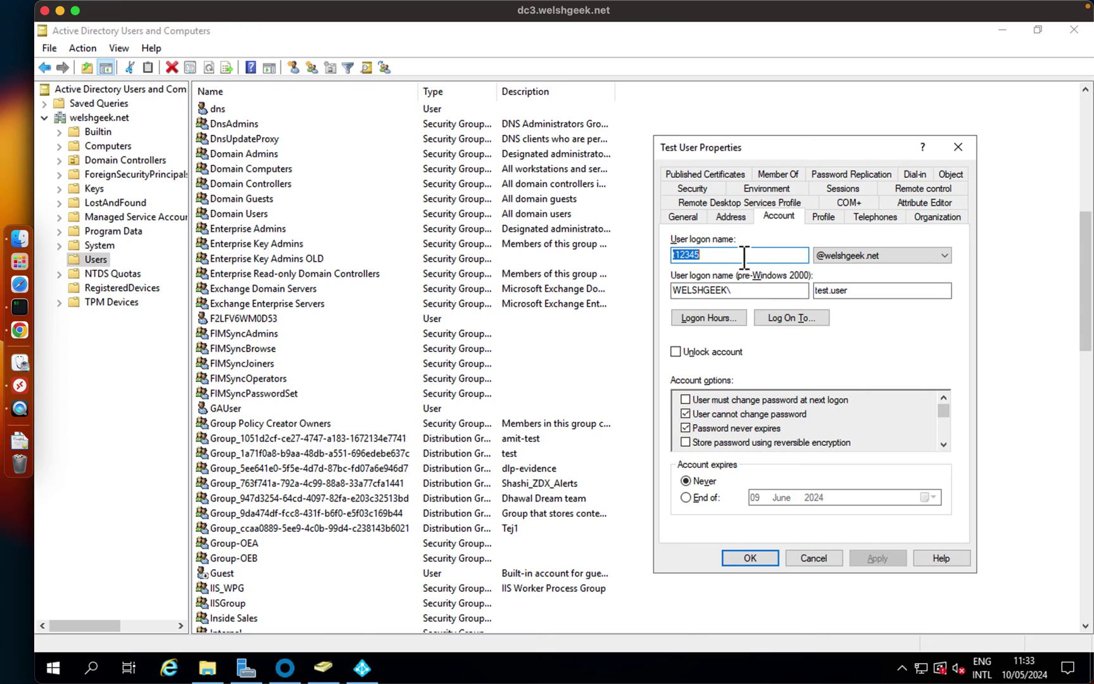
{"action": "double_click", "coordinate": [865, 296]}
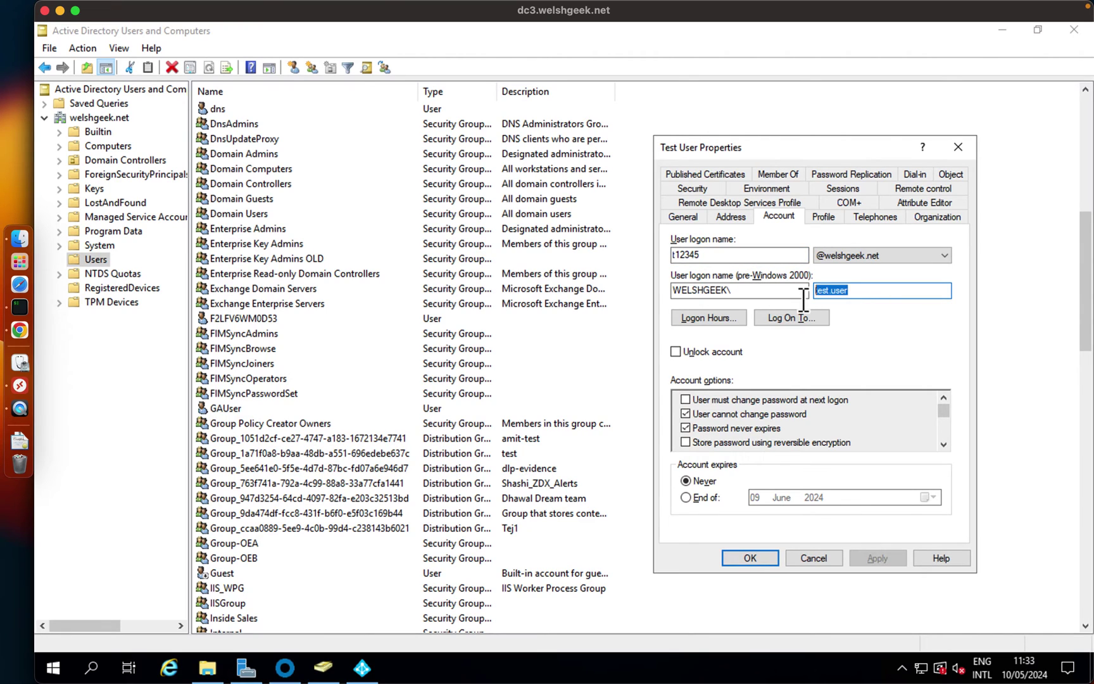
{"action": "left_click_drag", "start_coordinate": [729, 256], "coordinate": [622, 261]}
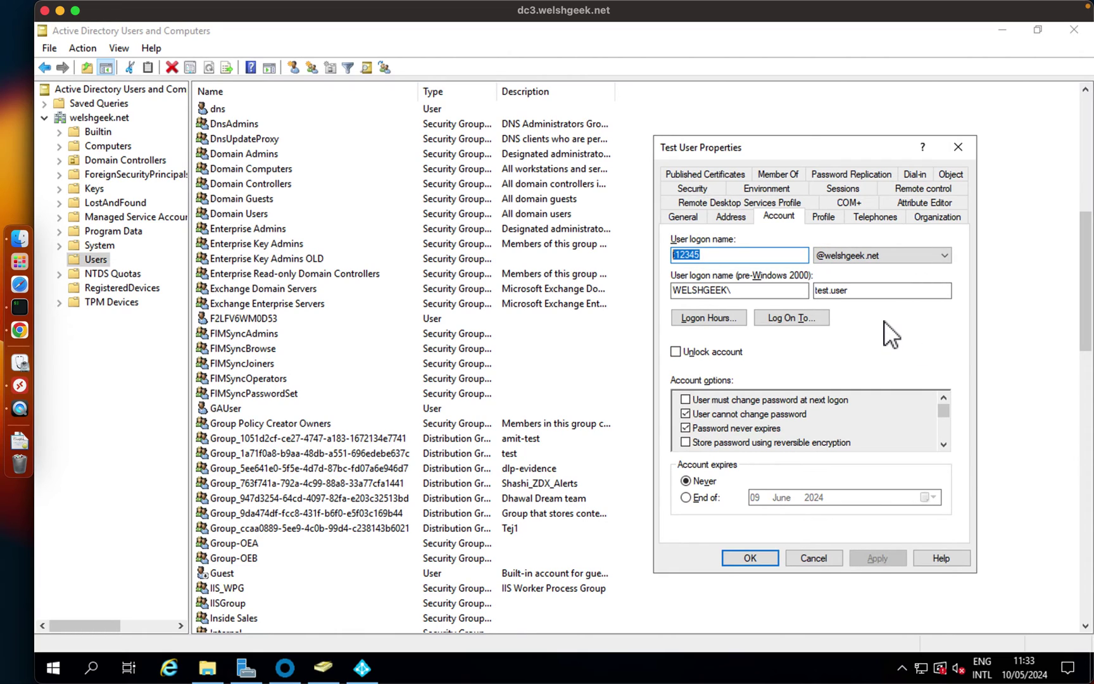
Open Test User's Attribute Editor and pick out the userPrincipalName and sAMAccountName values.
{"action": "left_click", "coordinate": [929, 202]}
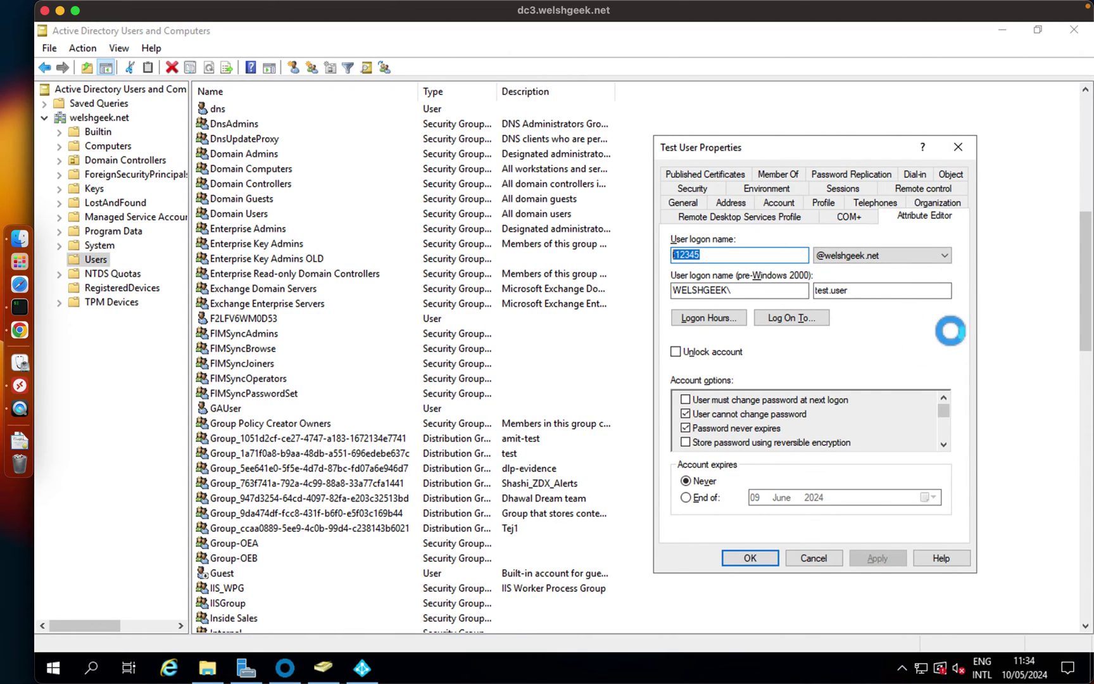
{"action": "left_click_drag", "start_coordinate": [946, 307], "coordinate": [947, 428]}
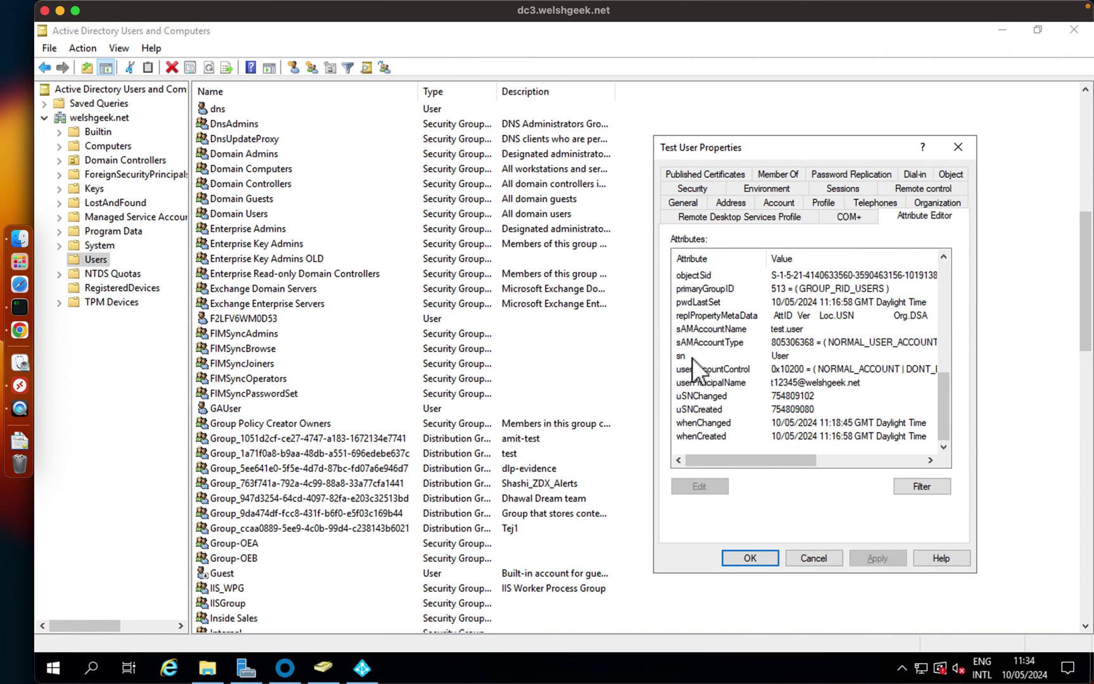
{"action": "left_click", "coordinate": [721, 384]}
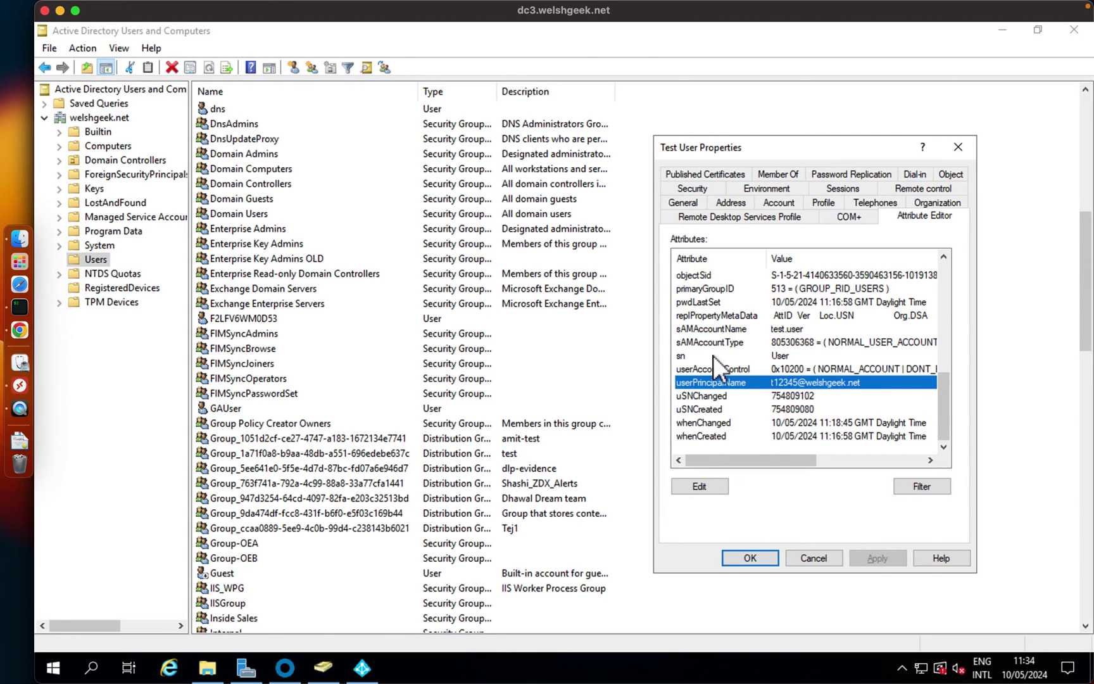
{"action": "left_click", "coordinate": [697, 329]}
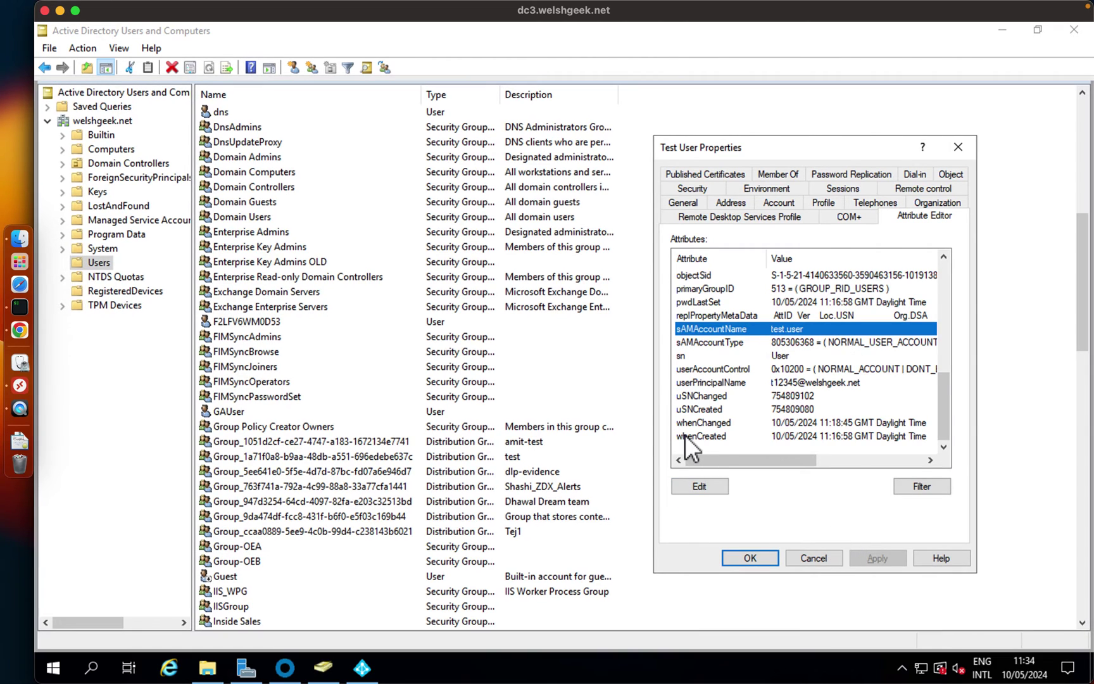
Sign out of the Kerberos SSO extension and sign back in with the new logon name.
{"action": "key", "text": "super+Tab"}
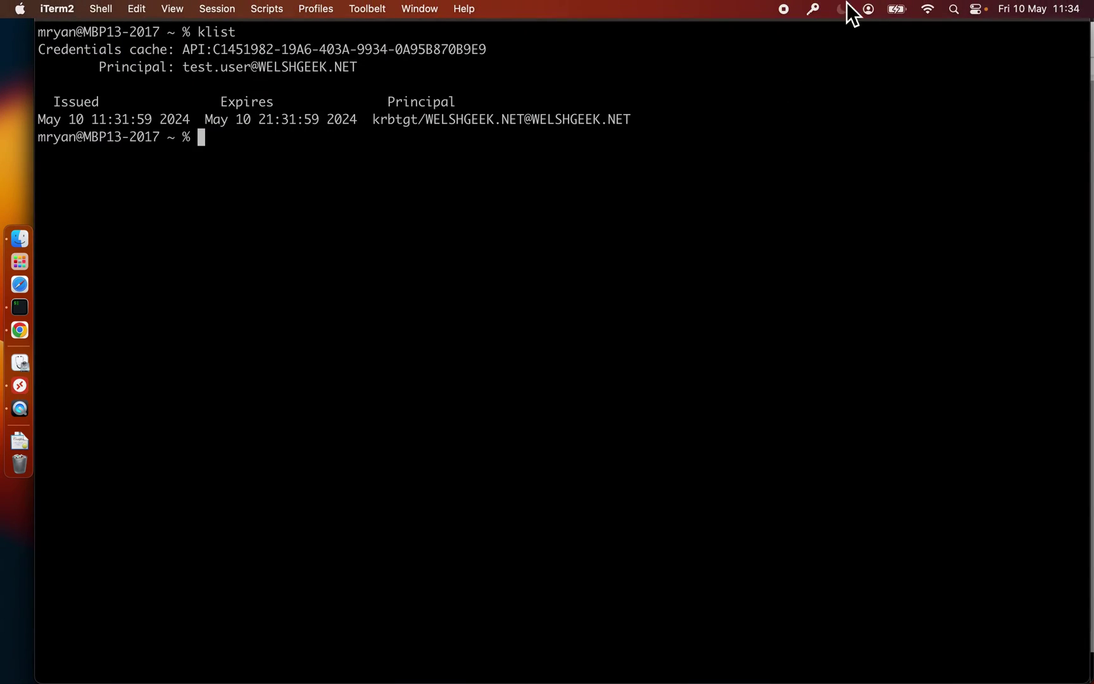
{"action": "left_click", "coordinate": [821, 12]}
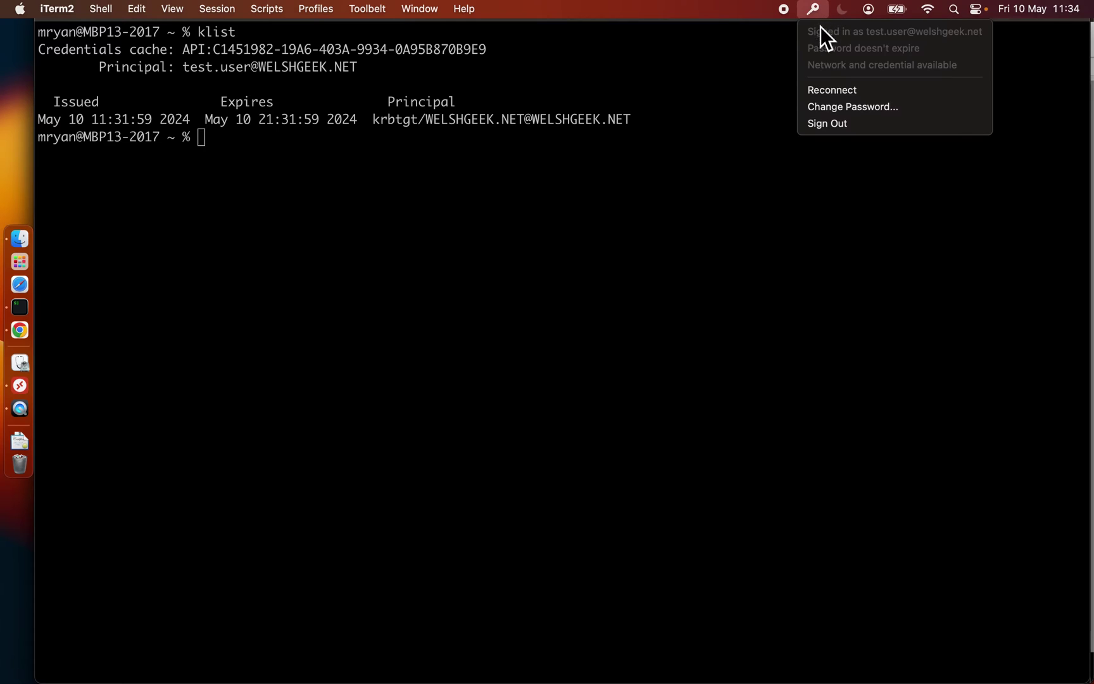
{"action": "left_click", "coordinate": [837, 124]}
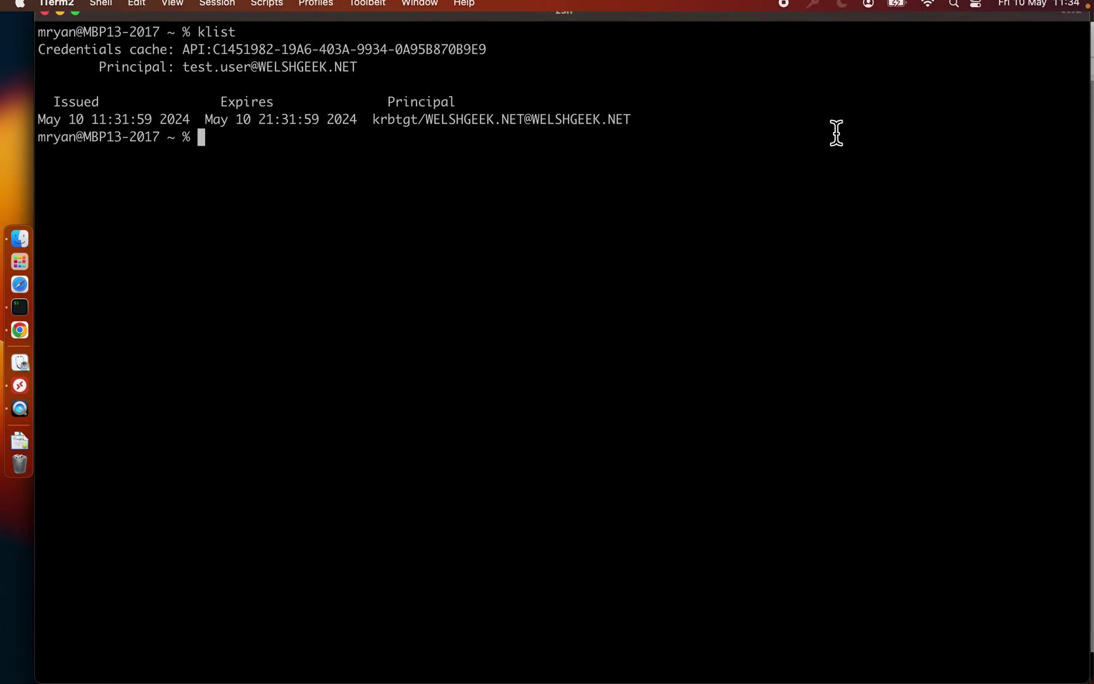
{"action": "left_click", "coordinate": [818, 10]}
{"action": "left_click", "coordinate": [587, 241]}
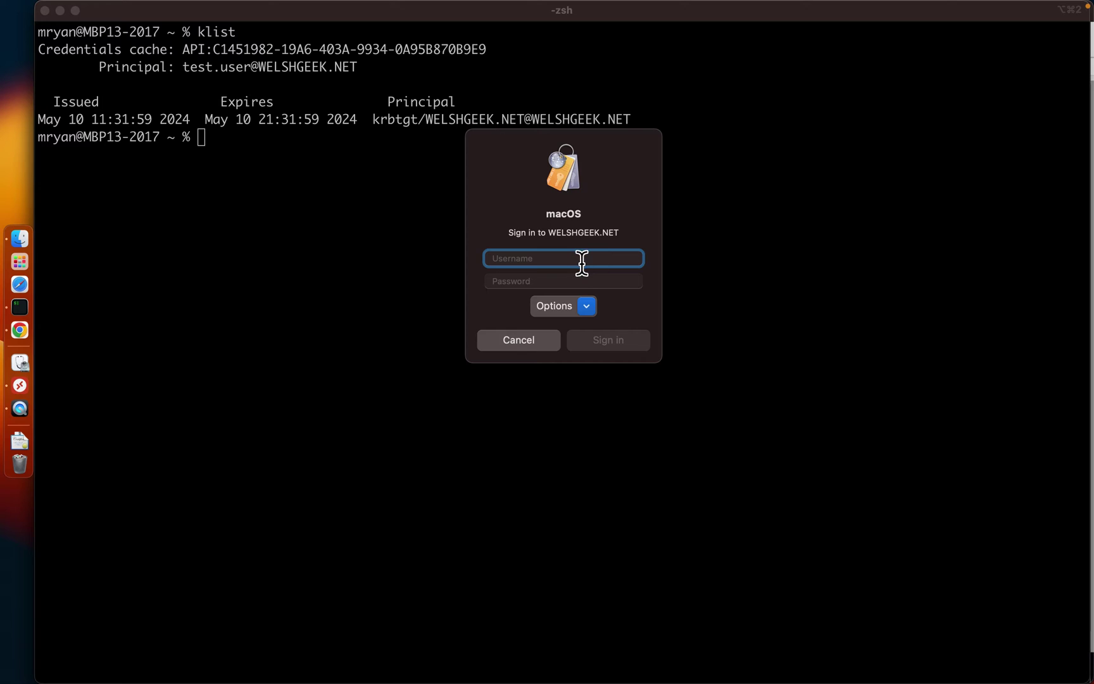
{"action": "type", "text": "t12345"}
{"action": "key", "text": "Tab"}
{"action": "type", "text": "•••••••••••"}
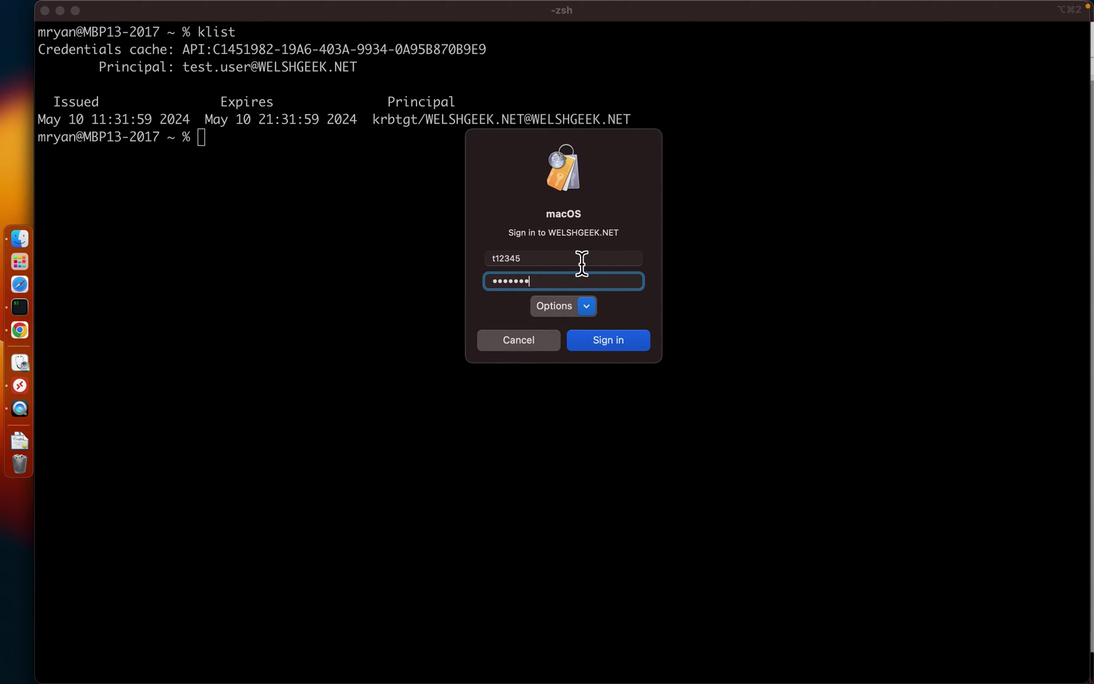
{"action": "key", "text": "Return"}
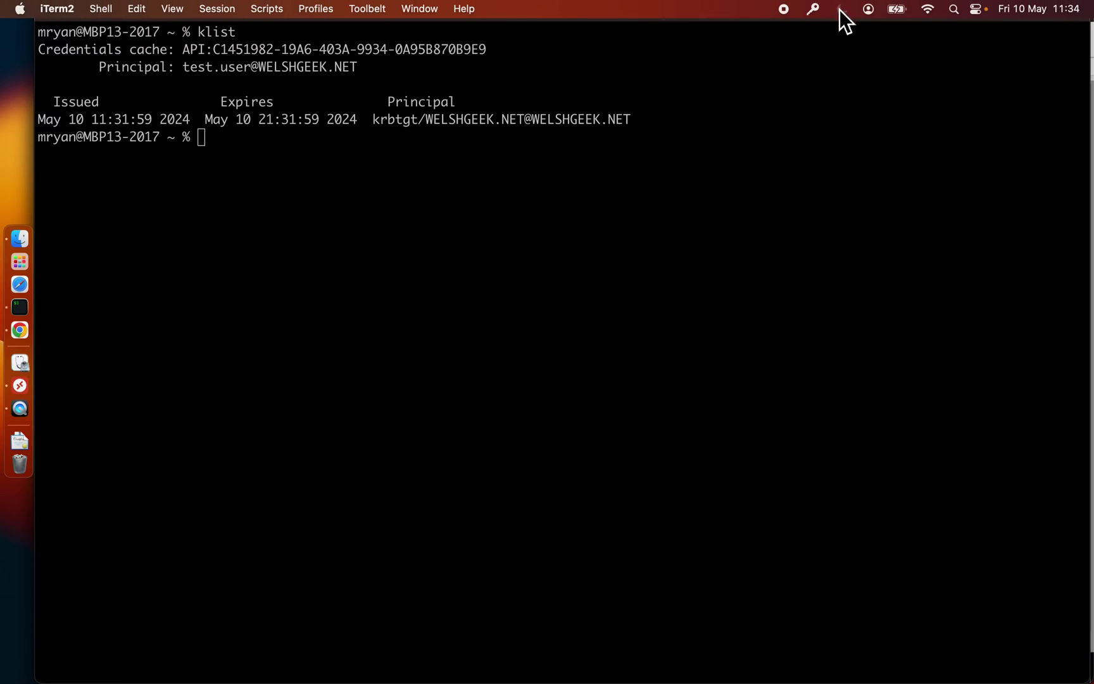
Sign out again and sign in with the pre-Windows 2000 logon name instead.
{"action": "left_click", "coordinate": [814, 9]}
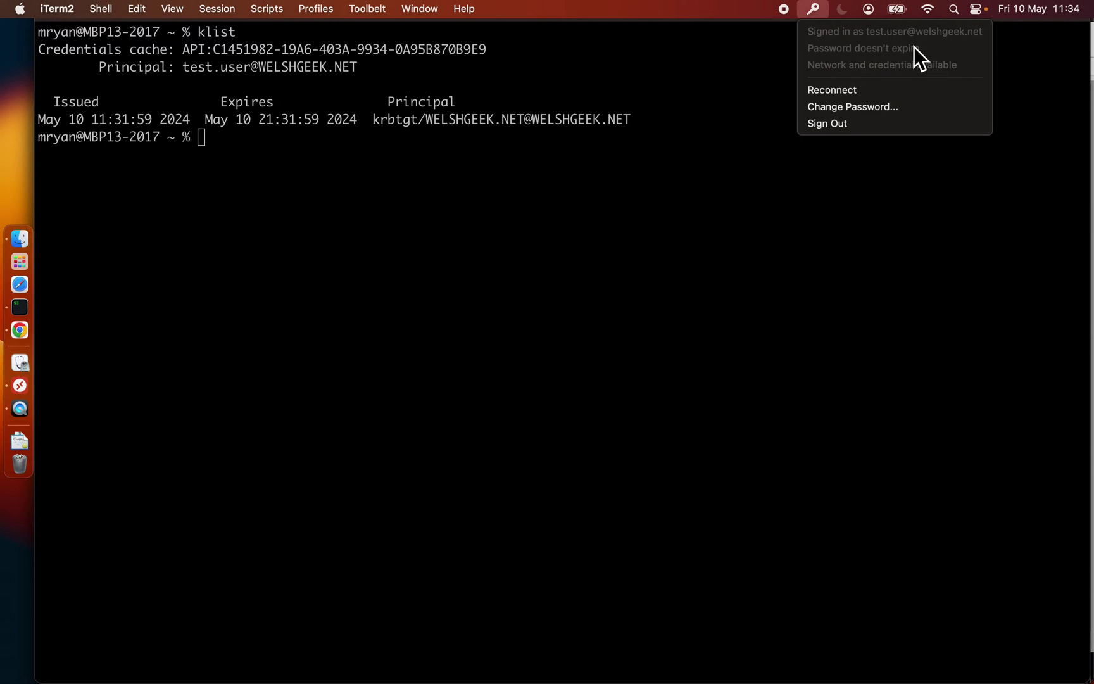
{"action": "left_click", "coordinate": [860, 127]}
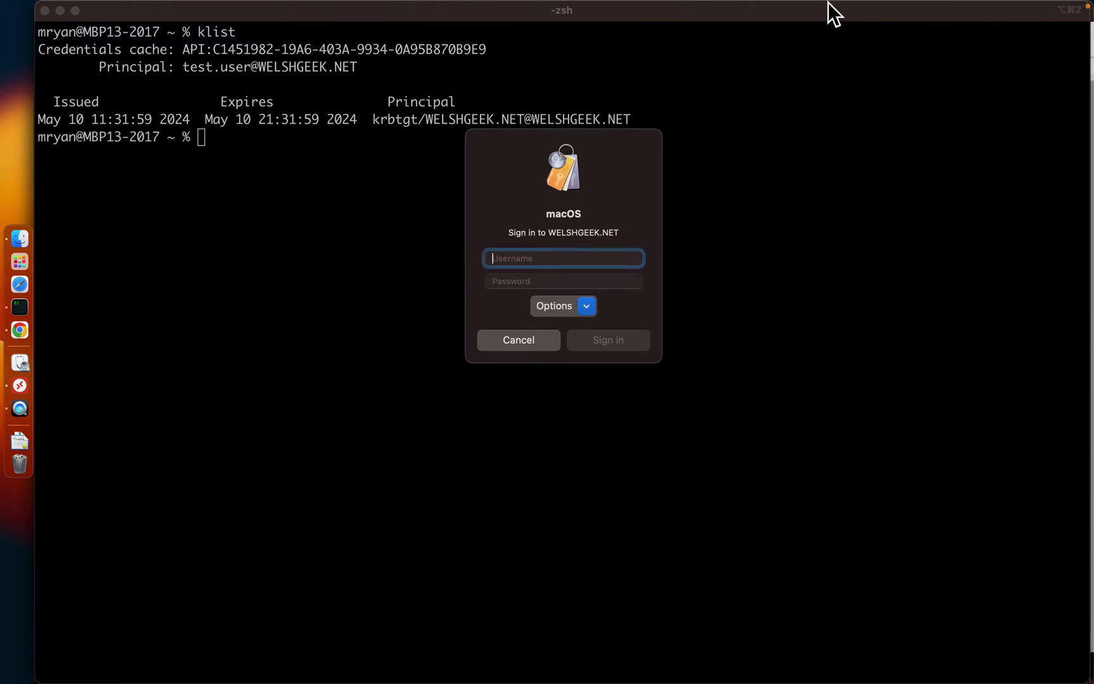
{"action": "type", "text": "test.user"}
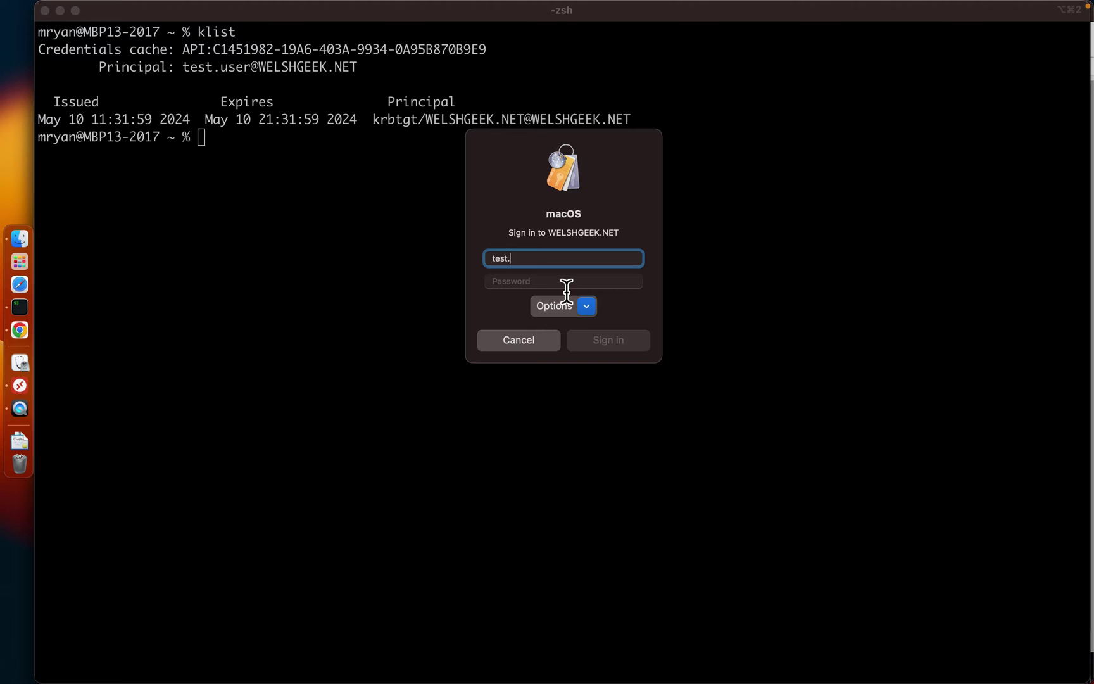
{"action": "key", "text": "Tab"}
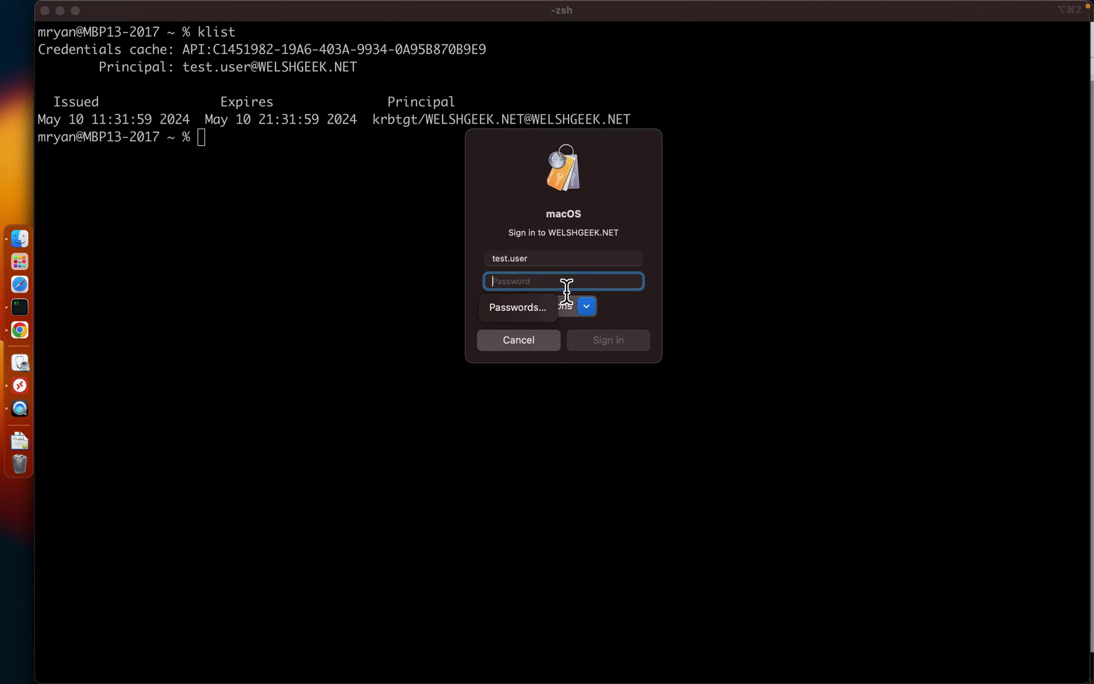
{"action": "type", "text": "•••••••••••••"}
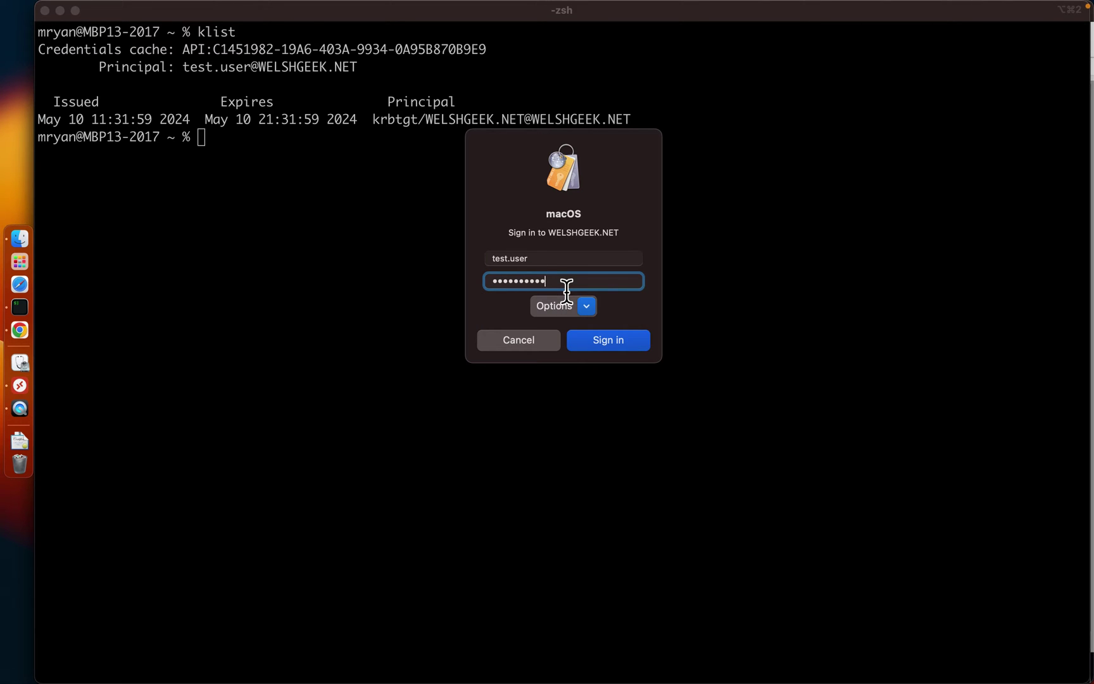
{"action": "key", "text": "Return"}
Confirm the signed-in status and run klist to see the fresh 11:34:43 ticket.
{"action": "mouse_move", "coordinate": [868, 14]}
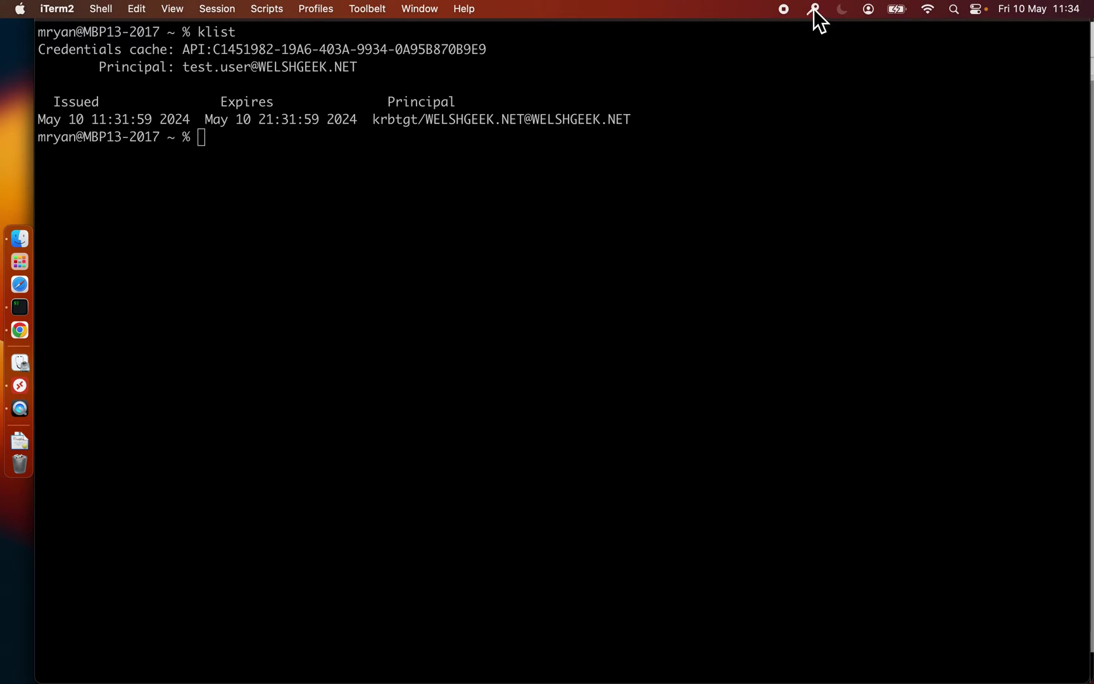
{"action": "left_click", "coordinate": [815, 10]}
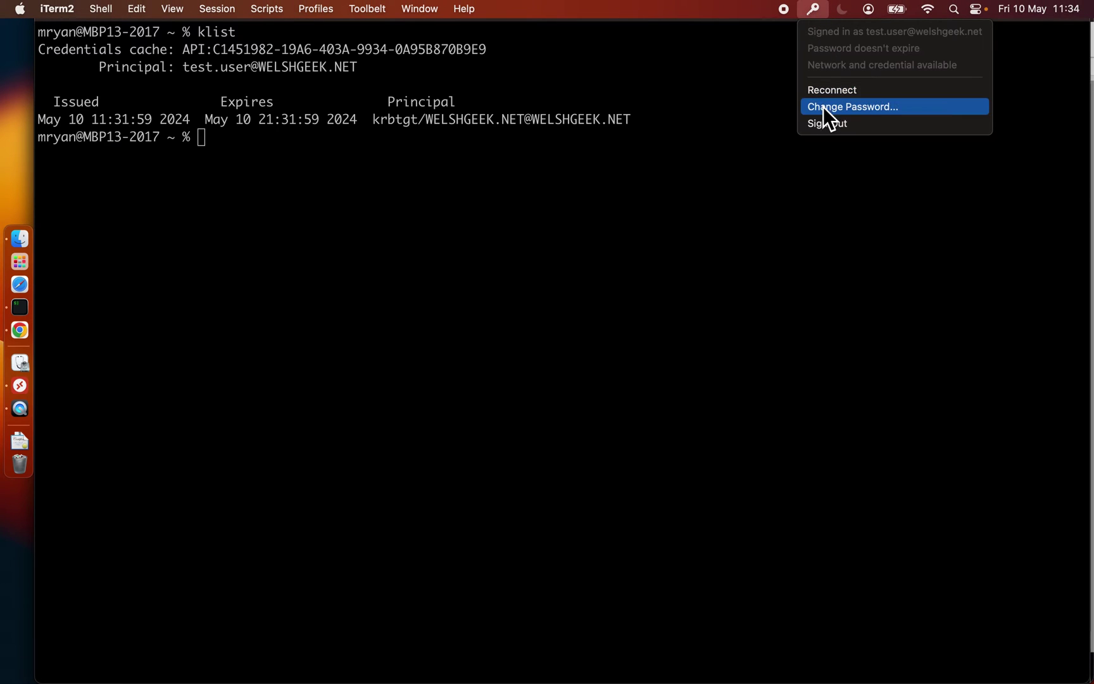
{"action": "left_click", "coordinate": [607, 162]}
{"action": "type", "text": "klsit"}
{"action": "key", "text": "Return"}
{"action": "type", "text": "klist"}
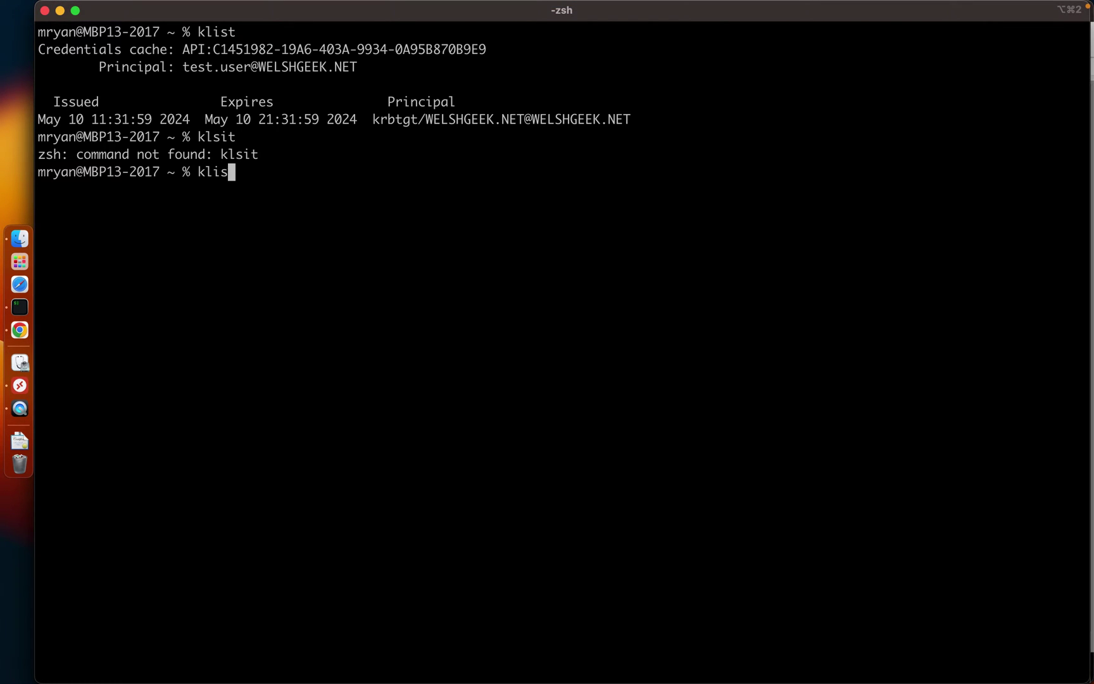
{"action": "key", "text": "Return"}
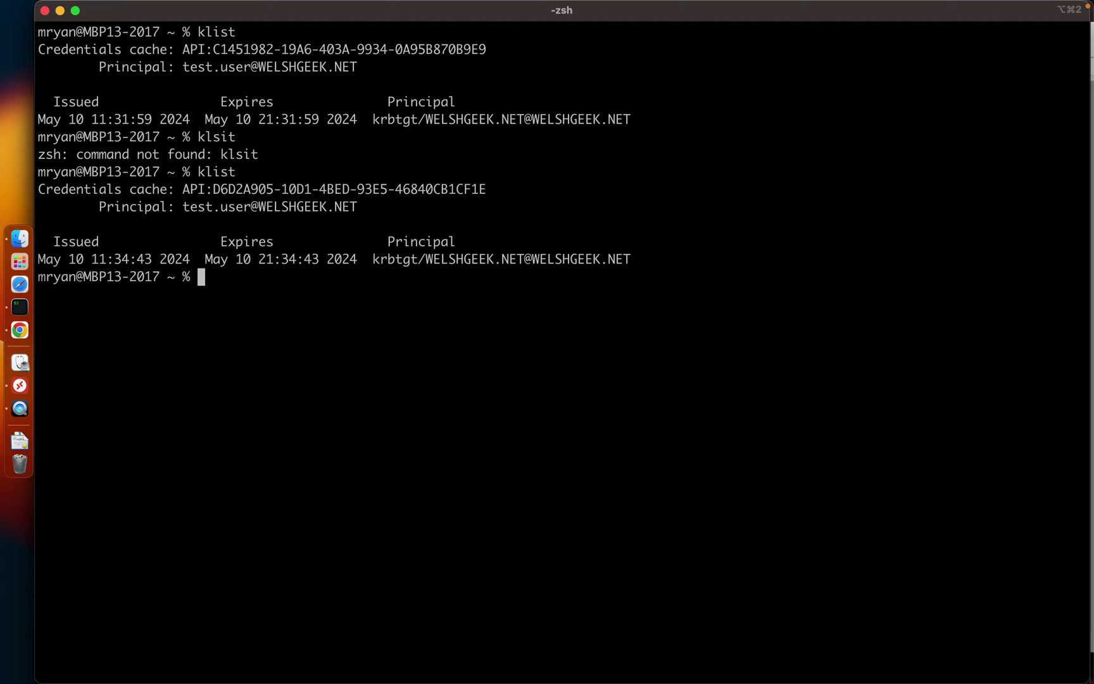
{"action": "left_click", "coordinate": [24, 290]}
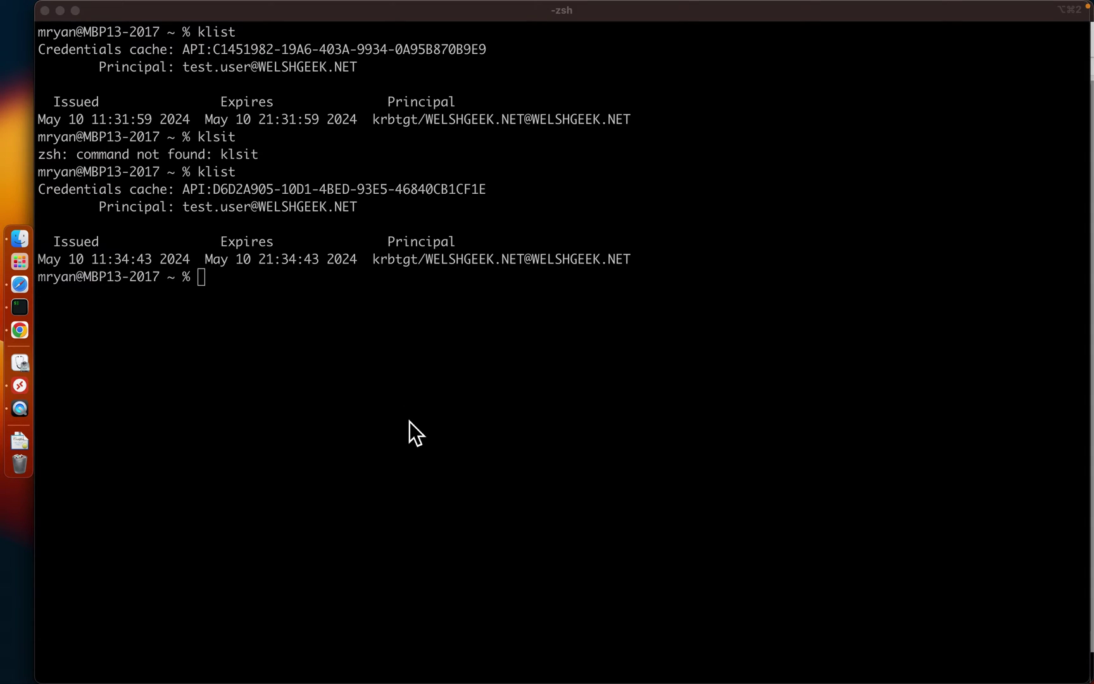
With Web Inspector open, load outlook.office.com/welshgeek.net in Safari.
{"action": "key", "text": "super+alt+i"}
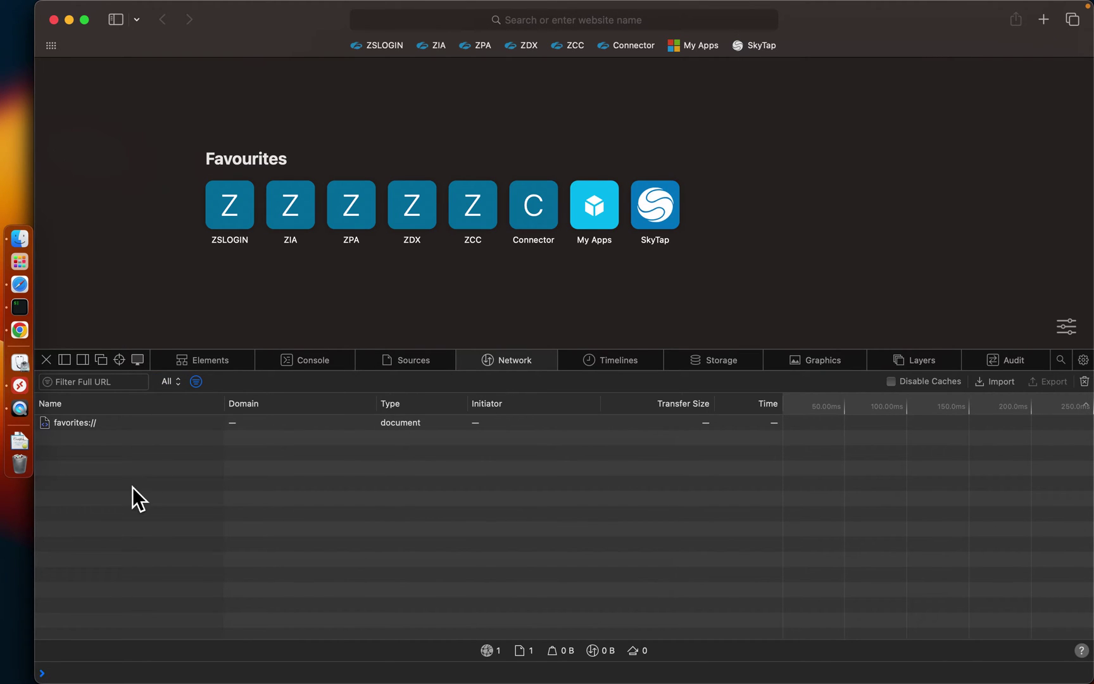
{"action": "left_click", "coordinate": [507, 20]}
{"action": "type", "text": "outloo"}
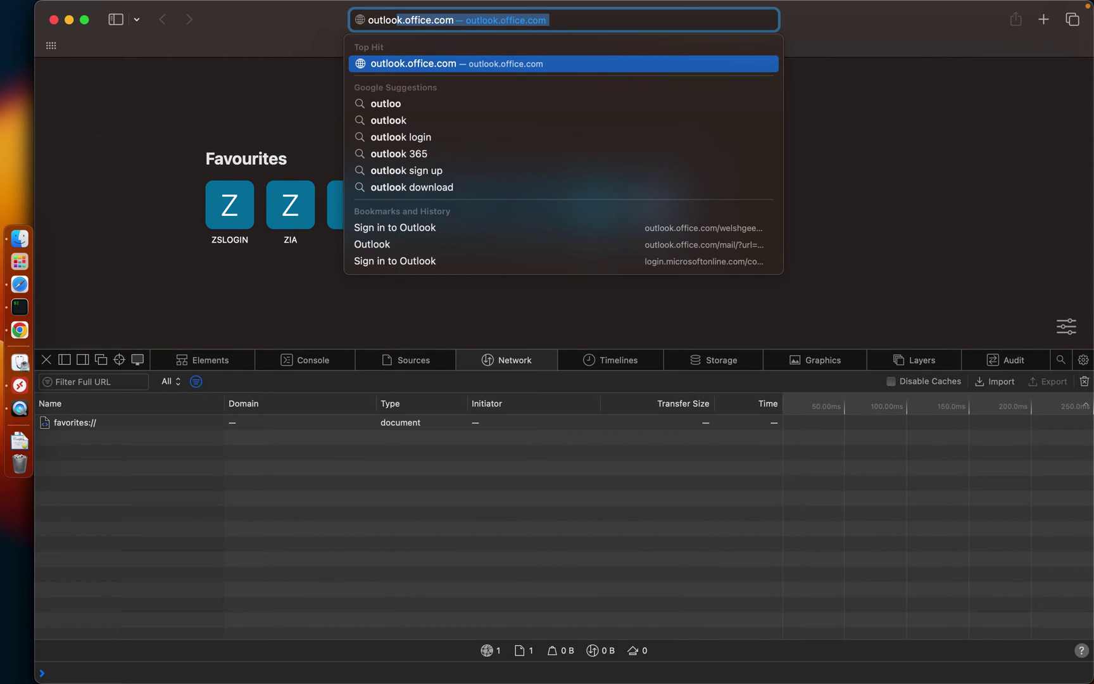
{"action": "key", "text": "Right"}
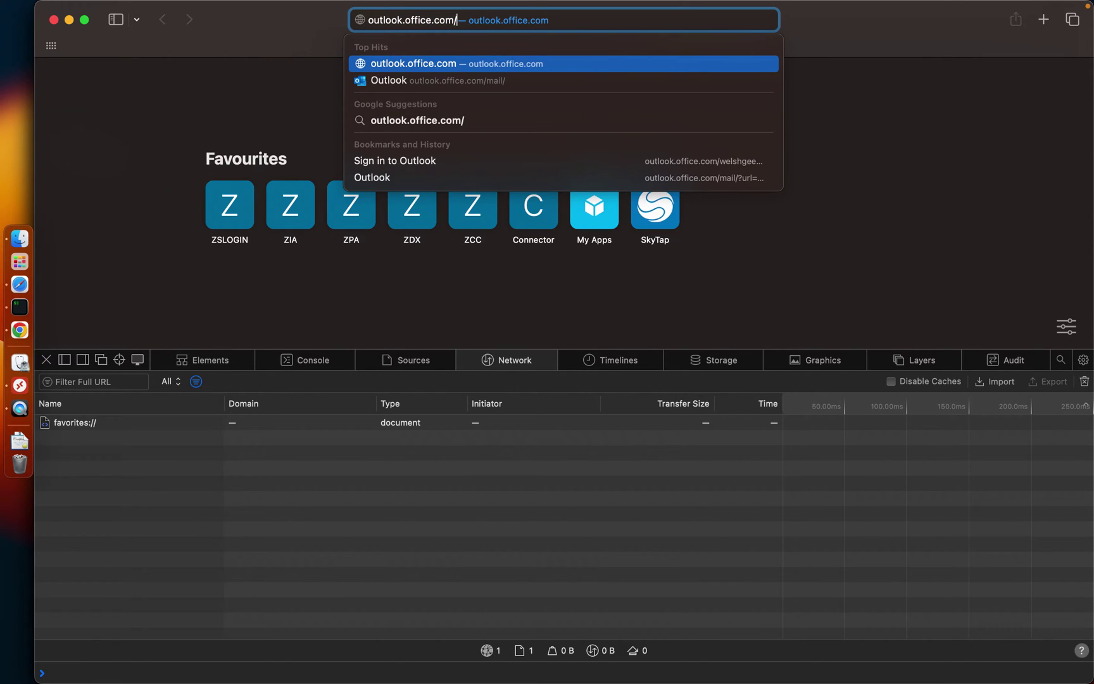
{"action": "type", "text": "welshgeek.net"}
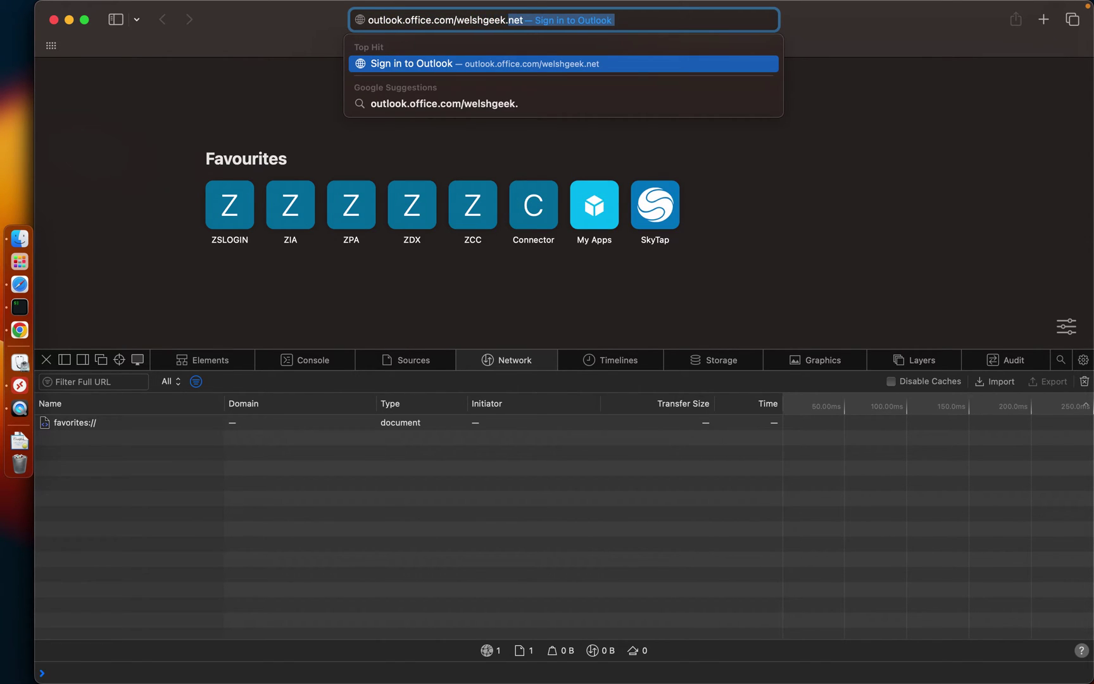
{"action": "key", "text": "Return"}
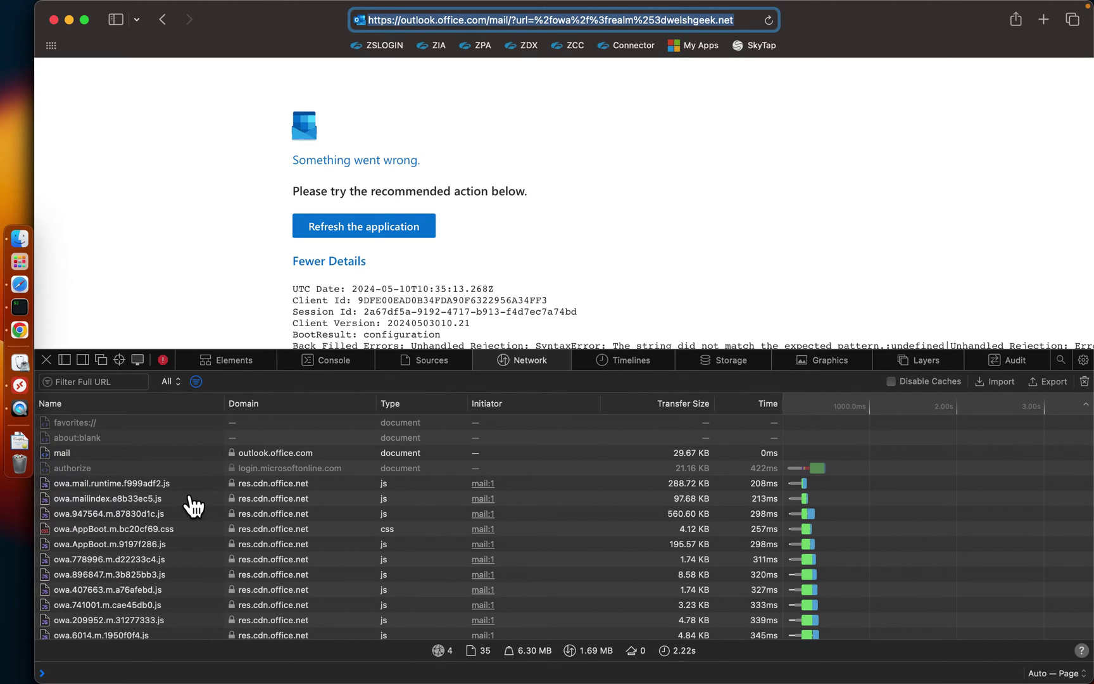
Find the autologon sso request in the Network list and show its headers.
{"action": "scroll", "coordinate": [164, 574], "scroll_direction": "down", "scroll_amount": 1}
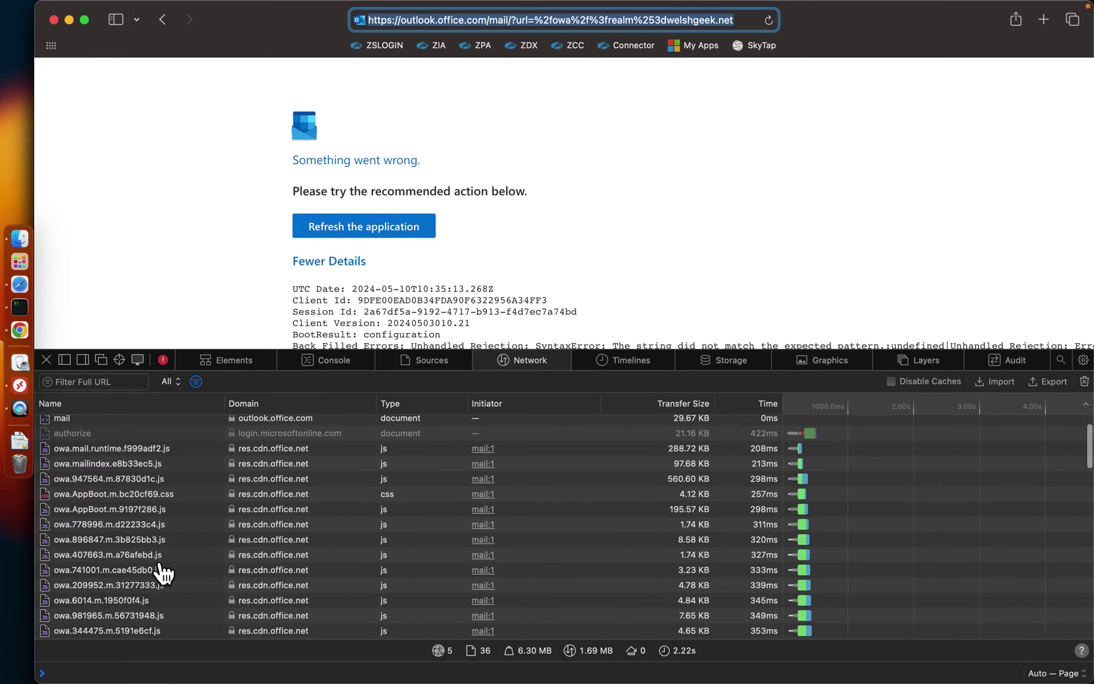
{"action": "scroll", "coordinate": [162, 570], "scroll_direction": "down", "scroll_amount": 3}
{"action": "scroll", "coordinate": [159, 608], "scroll_direction": "up", "scroll_amount": 5}
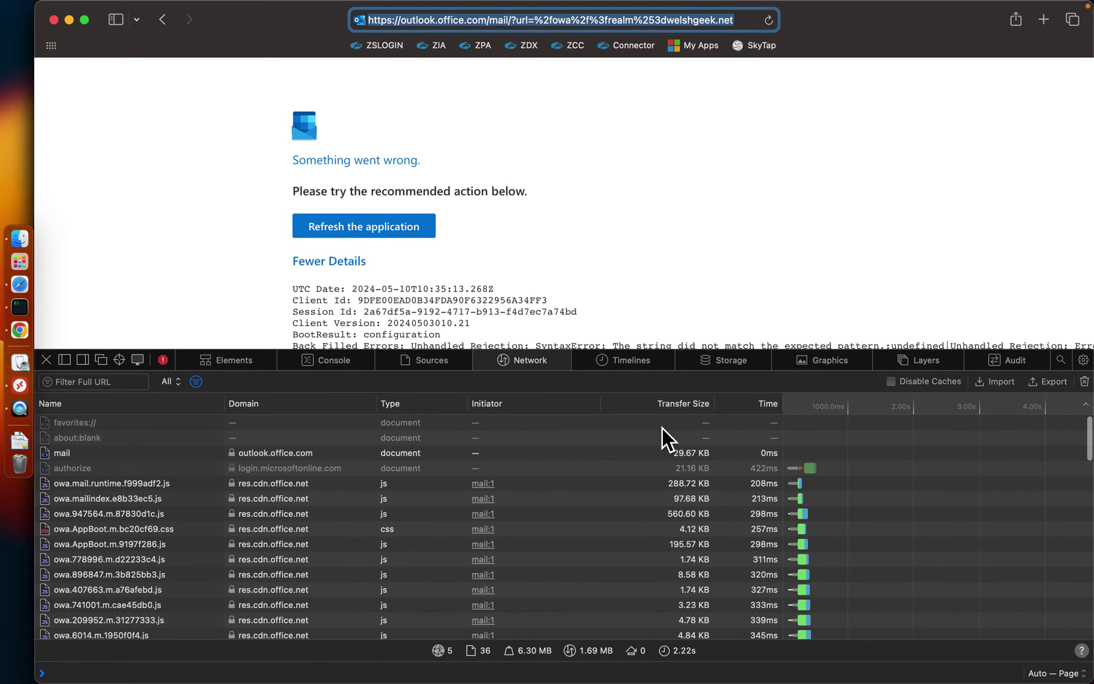
{"action": "scroll", "coordinate": [201, 528], "scroll_direction": "down", "scroll_amount": 10}
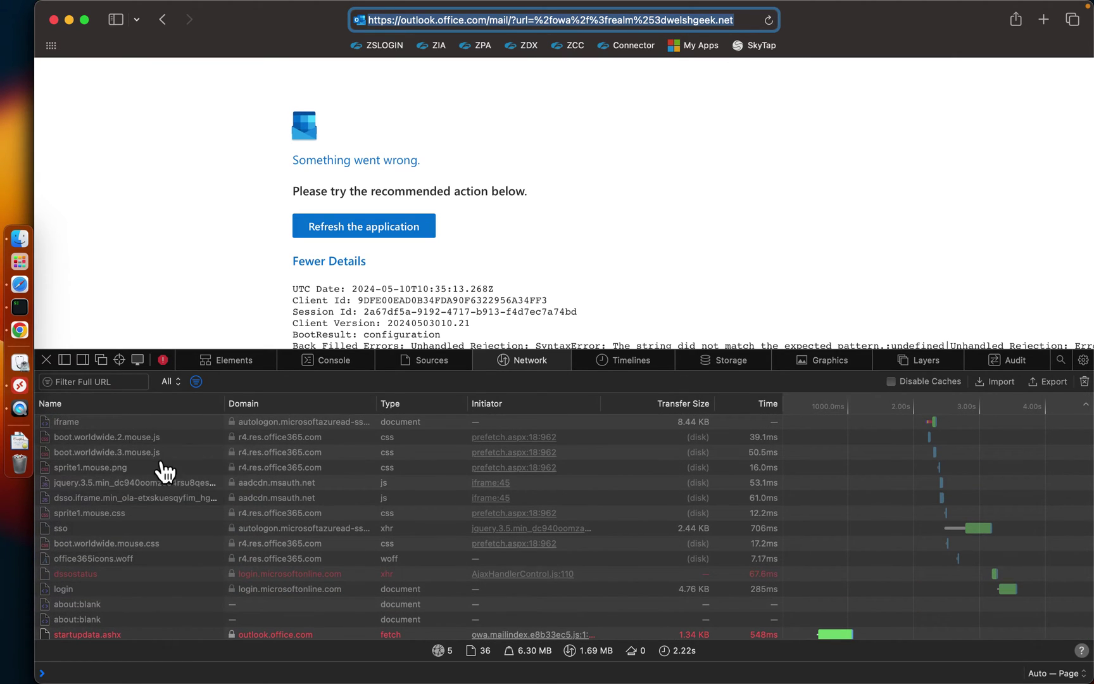
{"action": "scroll", "coordinate": [161, 472], "scroll_direction": "up", "scroll_amount": 5}
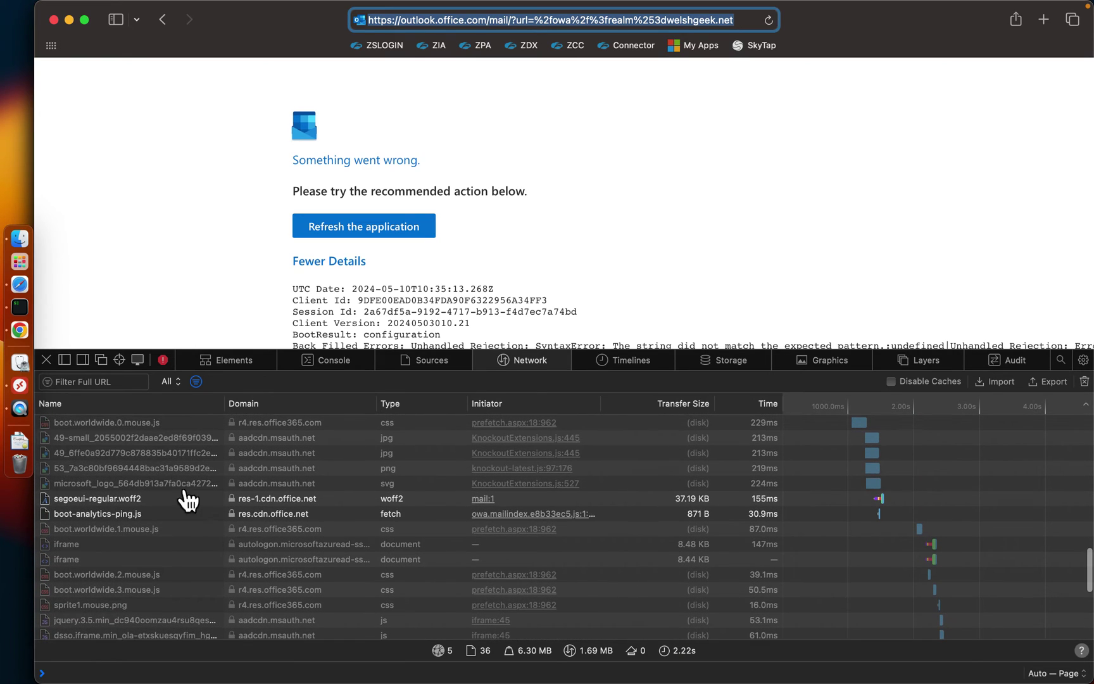
{"action": "key", "text": "Escape"}
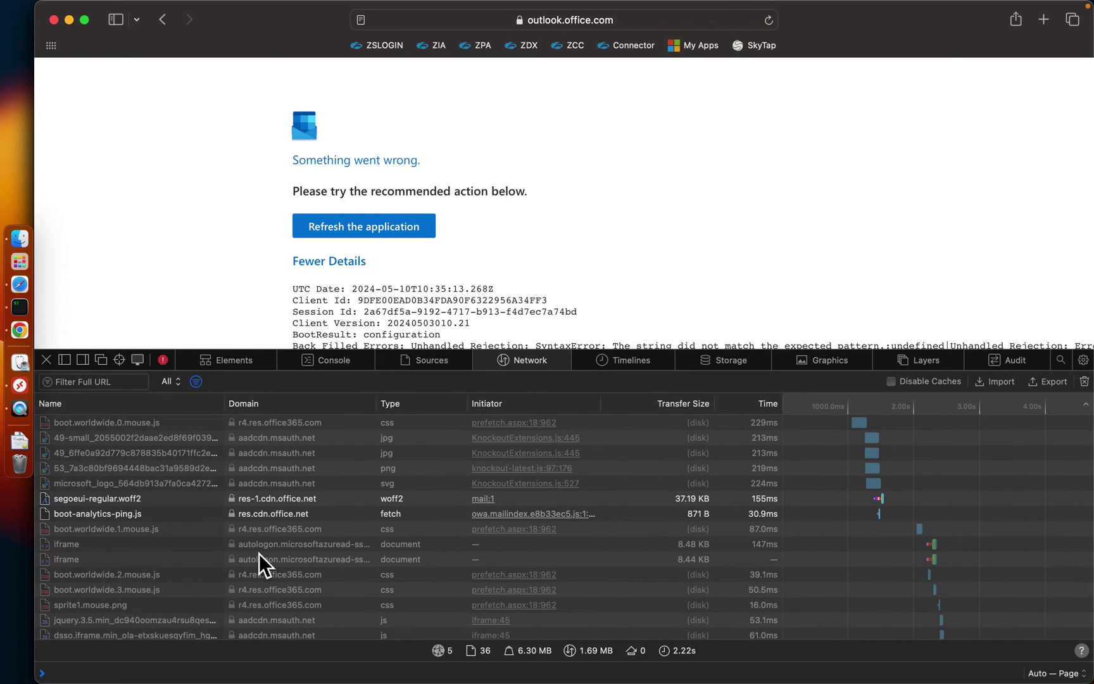
{"action": "scroll", "coordinate": [285, 551], "scroll_direction": "down", "scroll_amount": 3}
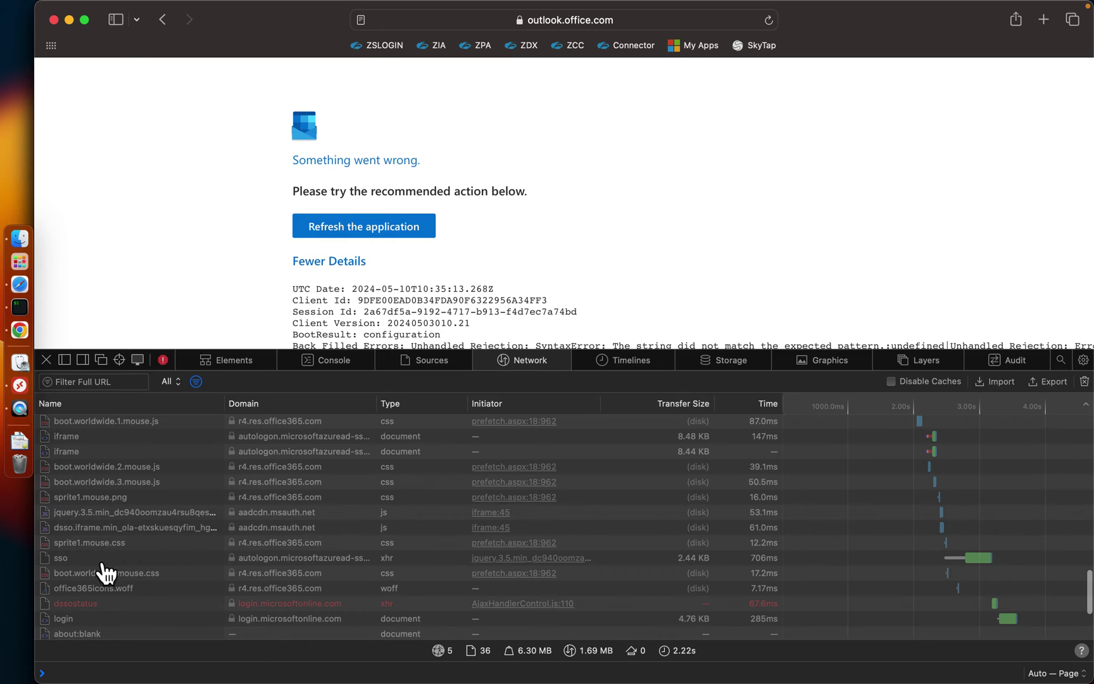
{"action": "left_click", "coordinate": [71, 559]}
Select the Negotiate Authorization token and review Outlook's no-mailbox error details.
{"action": "scroll", "coordinate": [547, 546], "scroll_direction": "down", "scroll_amount": 2}
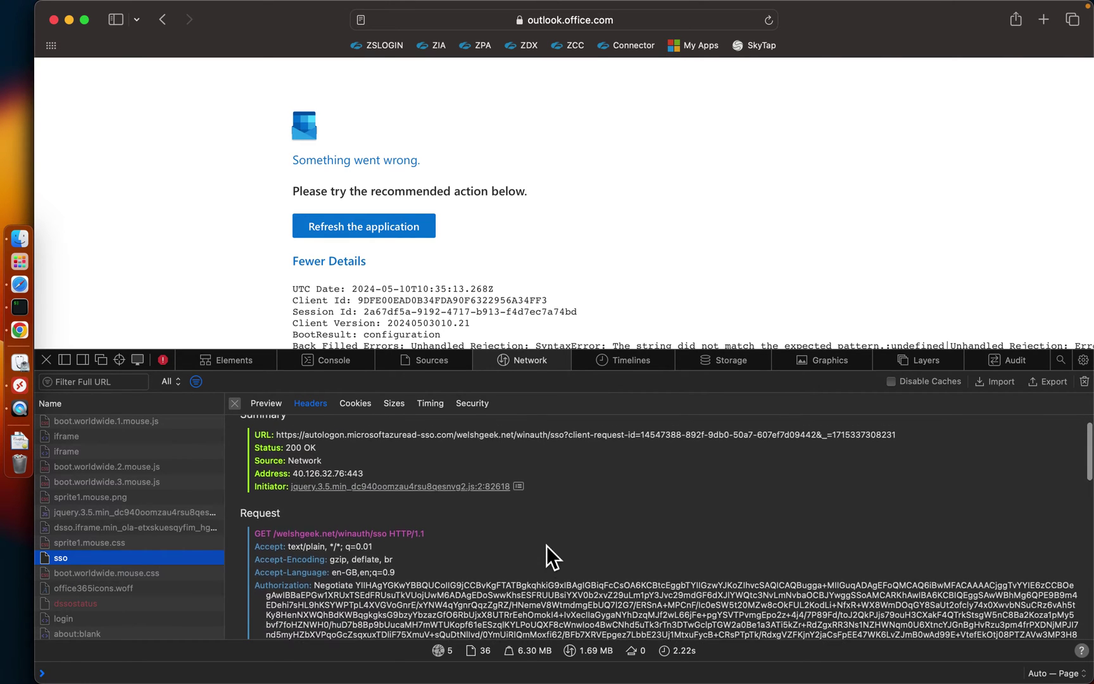
{"action": "scroll", "coordinate": [547, 546], "scroll_direction": "up", "scroll_amount": 1}
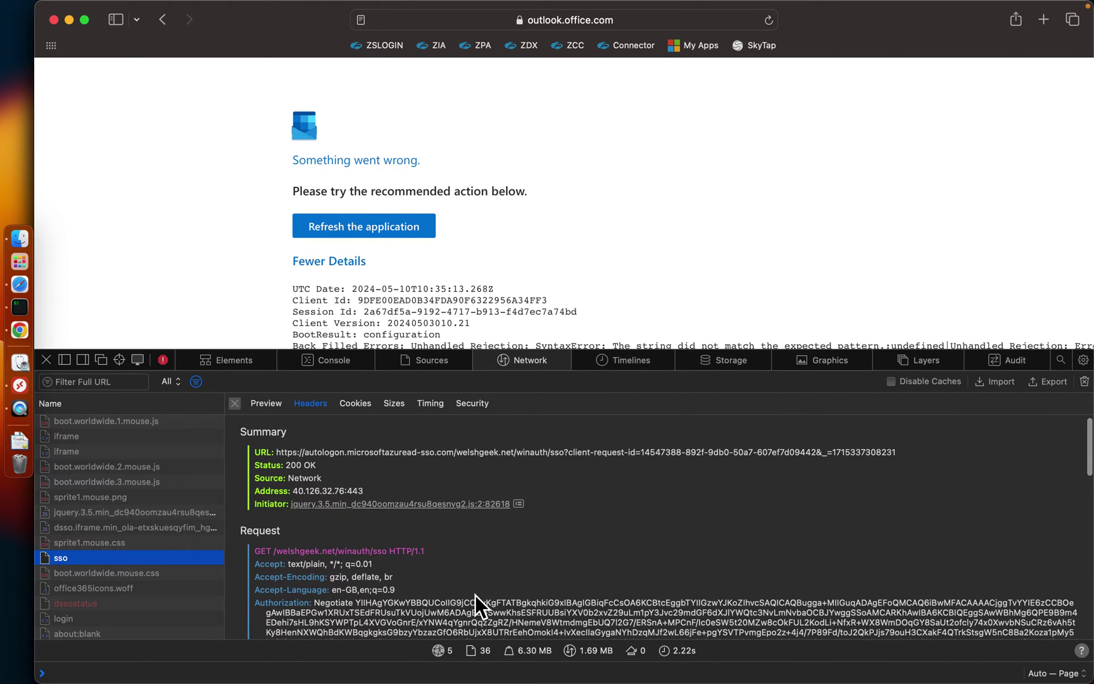
{"action": "scroll", "coordinate": [476, 596], "scroll_direction": "down", "scroll_amount": 8}
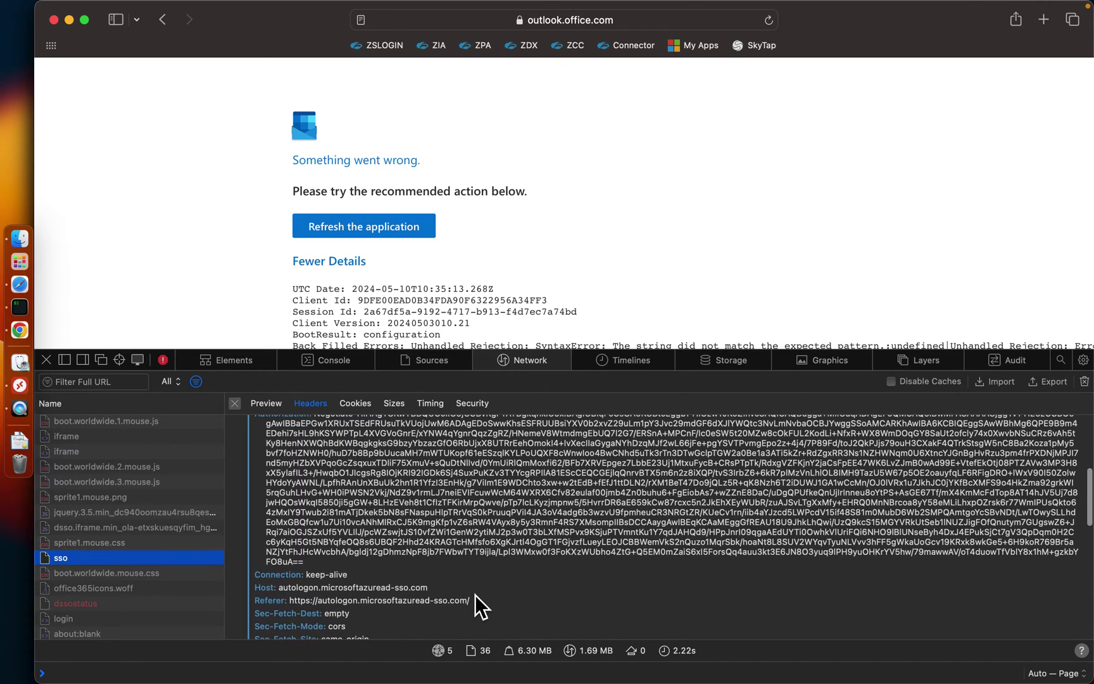
{"action": "scroll", "coordinate": [476, 596], "scroll_direction": "up", "scroll_amount": 1}
{"action": "left_click_drag", "start_coordinate": [357, 433], "coordinate": [318, 584]}
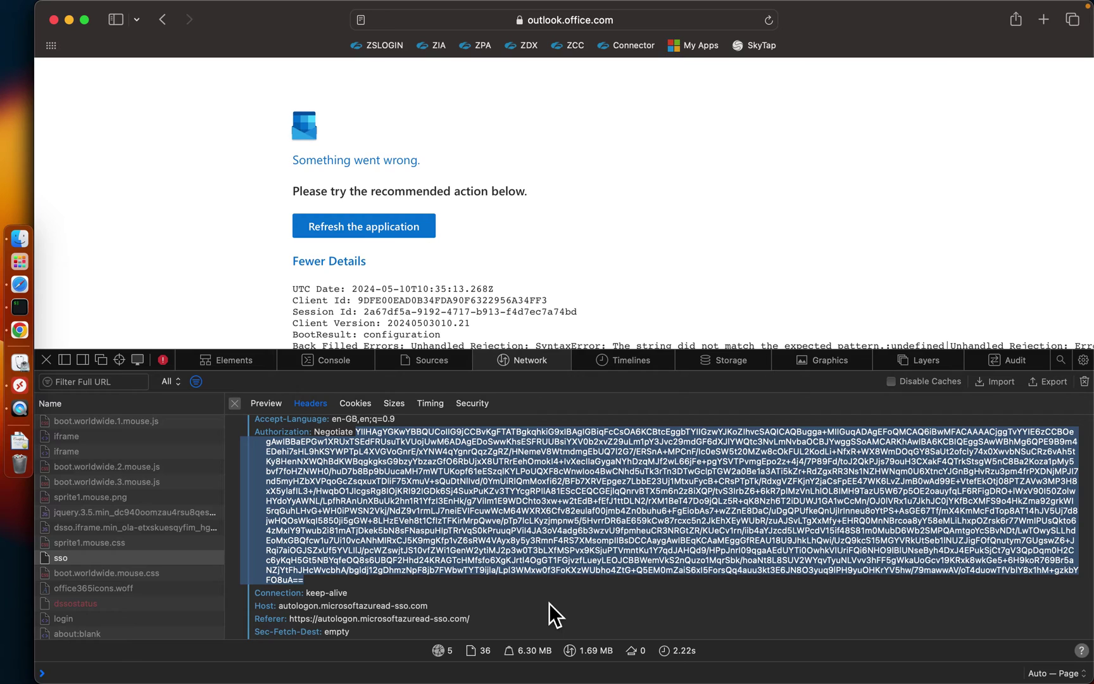
{"action": "scroll", "coordinate": [669, 284], "scroll_direction": "down", "scroll_amount": 3}
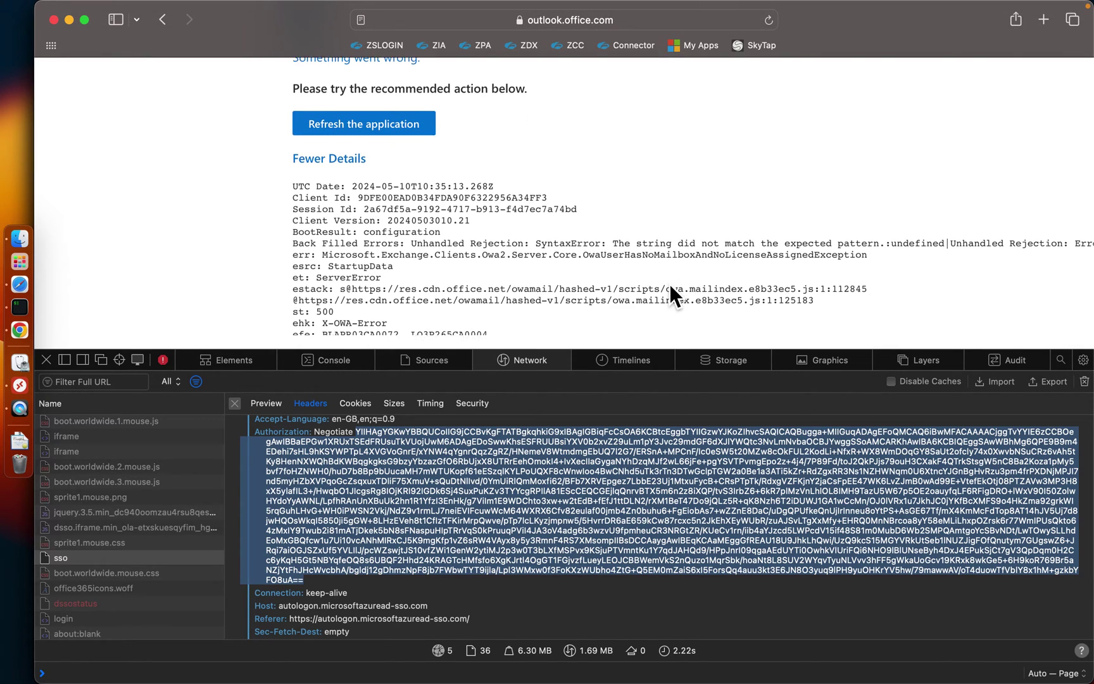
{"action": "key", "text": "super+Tab"}
{"action": "key", "text": "super+Tab"}
{"action": "key", "text": "super+Tab"}
{"action": "key", "text": "super+Tab"}
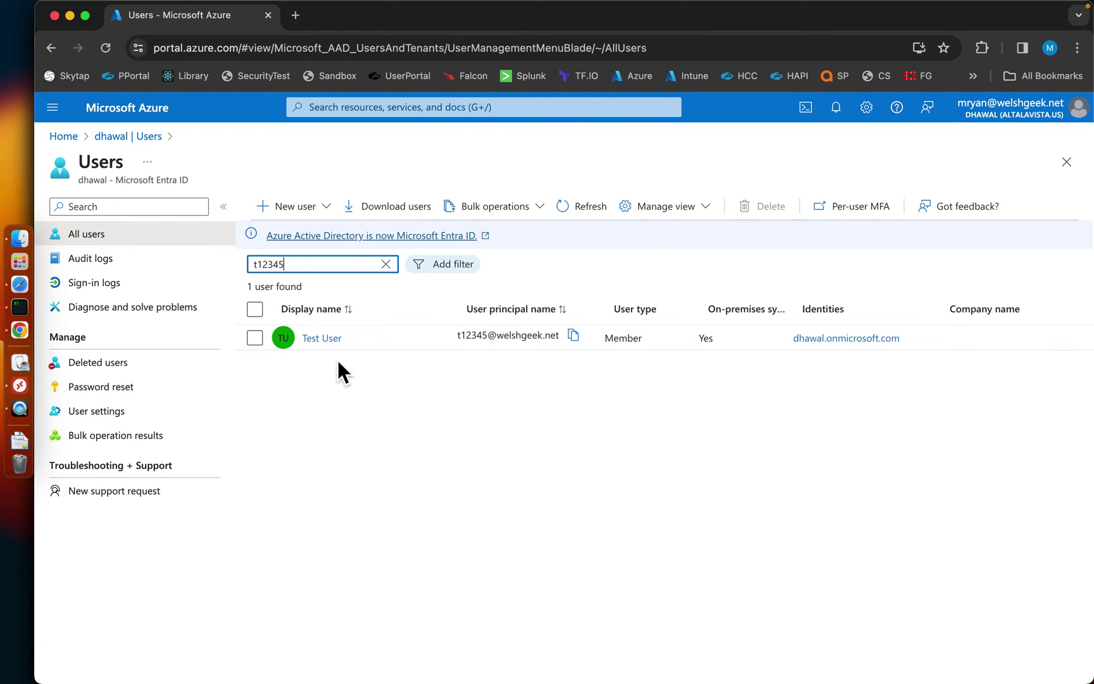
Open Test User in the Azure portal, select its UPN, and view the On-premises properties.
{"action": "left_click", "coordinate": [329, 341]}
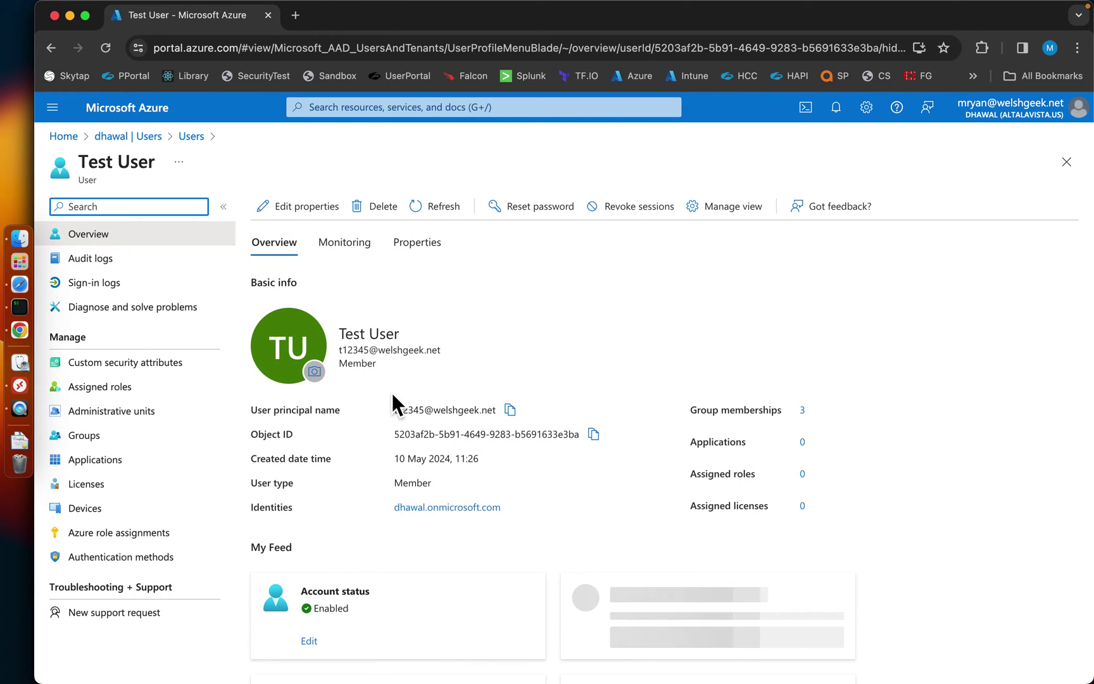
{"action": "left_click_drag", "start_coordinate": [393, 410], "coordinate": [508, 418]}
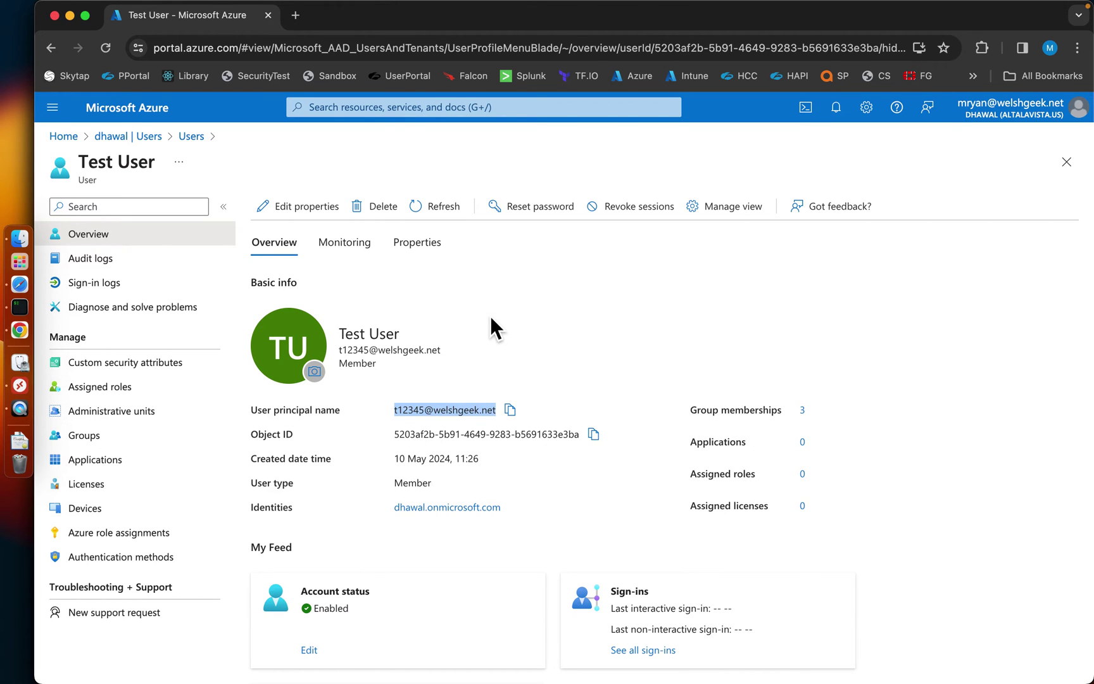
{"action": "left_click", "coordinate": [435, 253]}
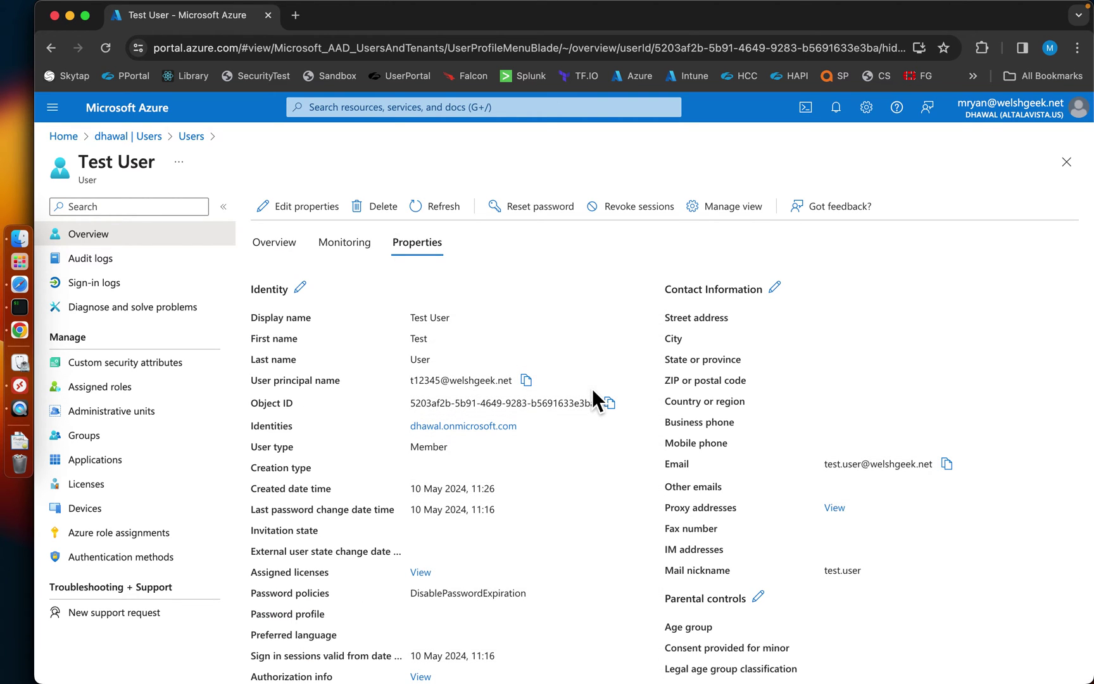
{"action": "scroll", "coordinate": [593, 397], "scroll_direction": "down", "scroll_amount": 3}
{"action": "scroll", "coordinate": [593, 389], "scroll_direction": "down", "scroll_amount": 5}
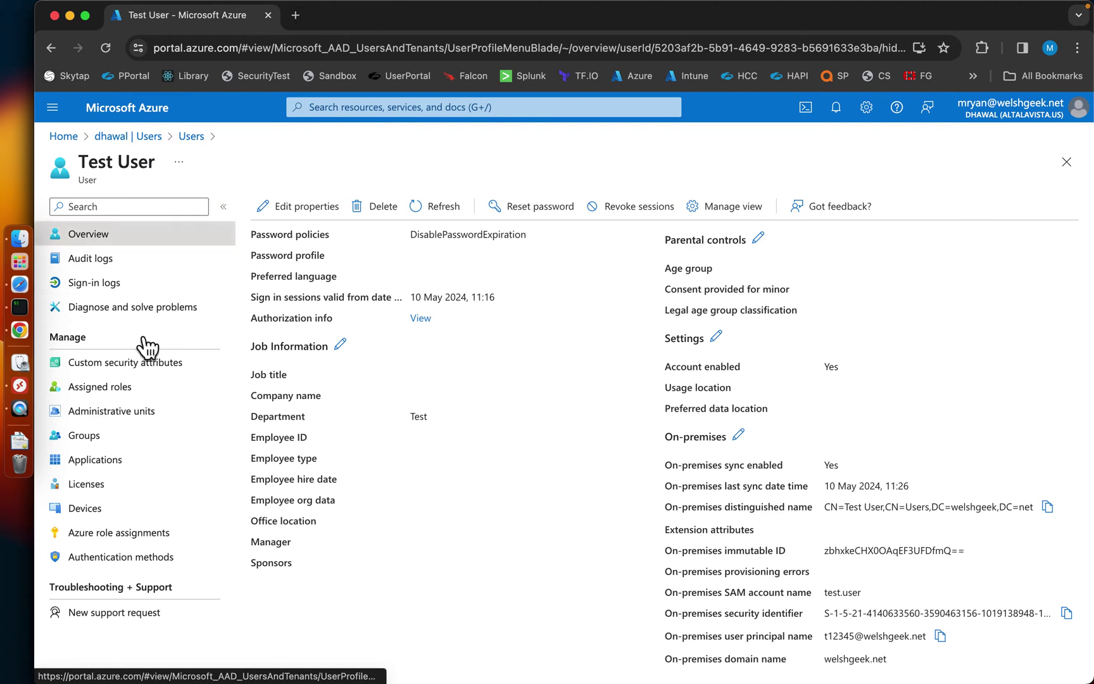
Open Test User's sign-in logs and inspect the 11:26:41 sign-in's username.
{"action": "left_click", "coordinate": [106, 286]}
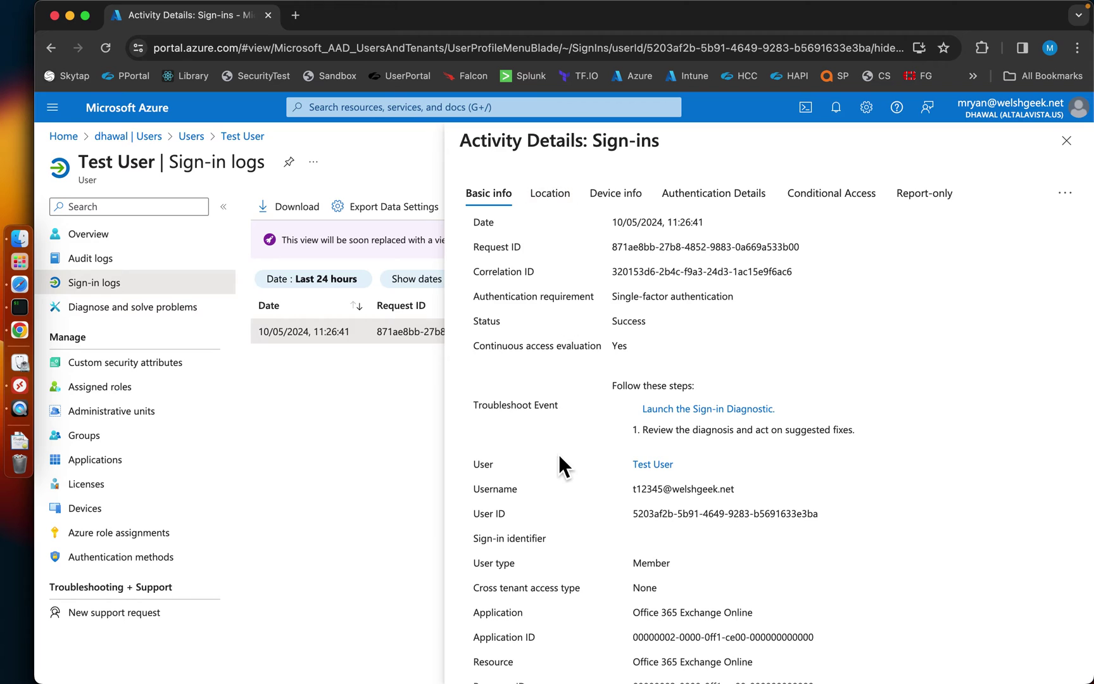
{"action": "left_click_drag", "start_coordinate": [627, 493], "coordinate": [756, 496]}
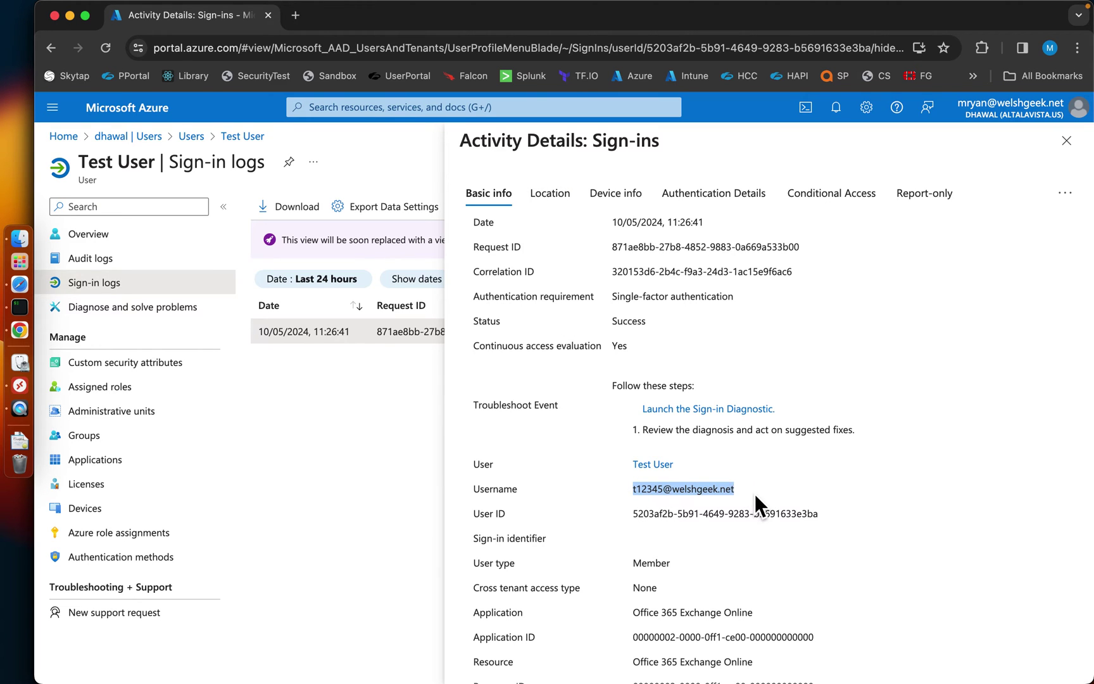
{"action": "scroll", "coordinate": [755, 497], "scroll_direction": "down", "scroll_amount": 6}
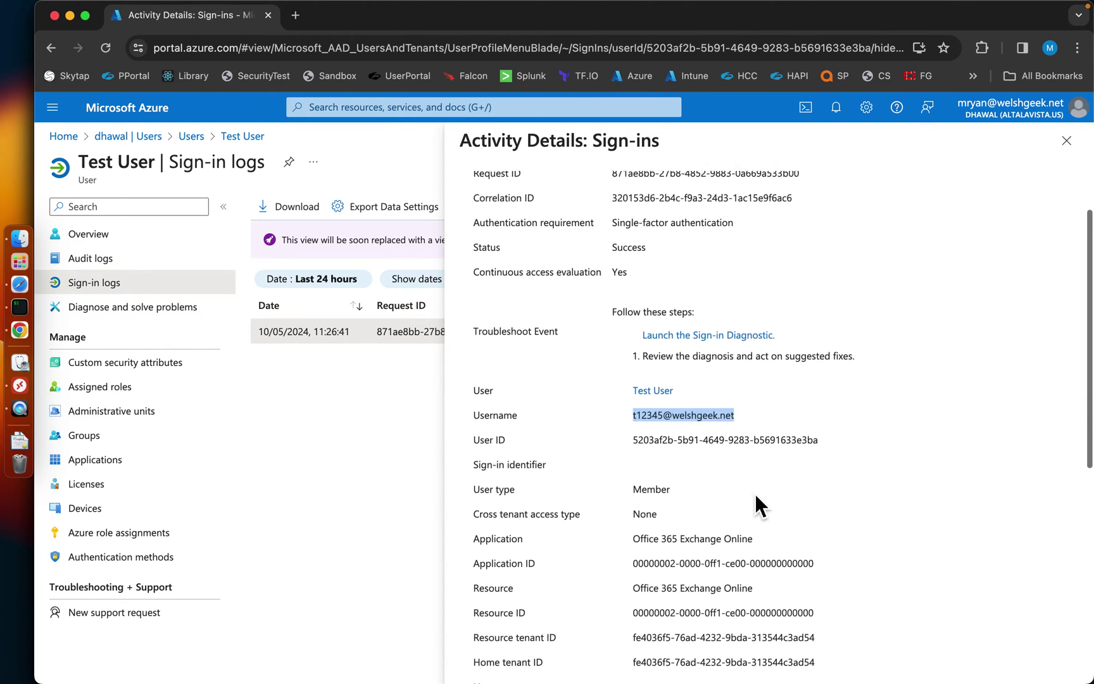
{"action": "scroll", "coordinate": [755, 498], "scroll_direction": "down", "scroll_amount": 3}
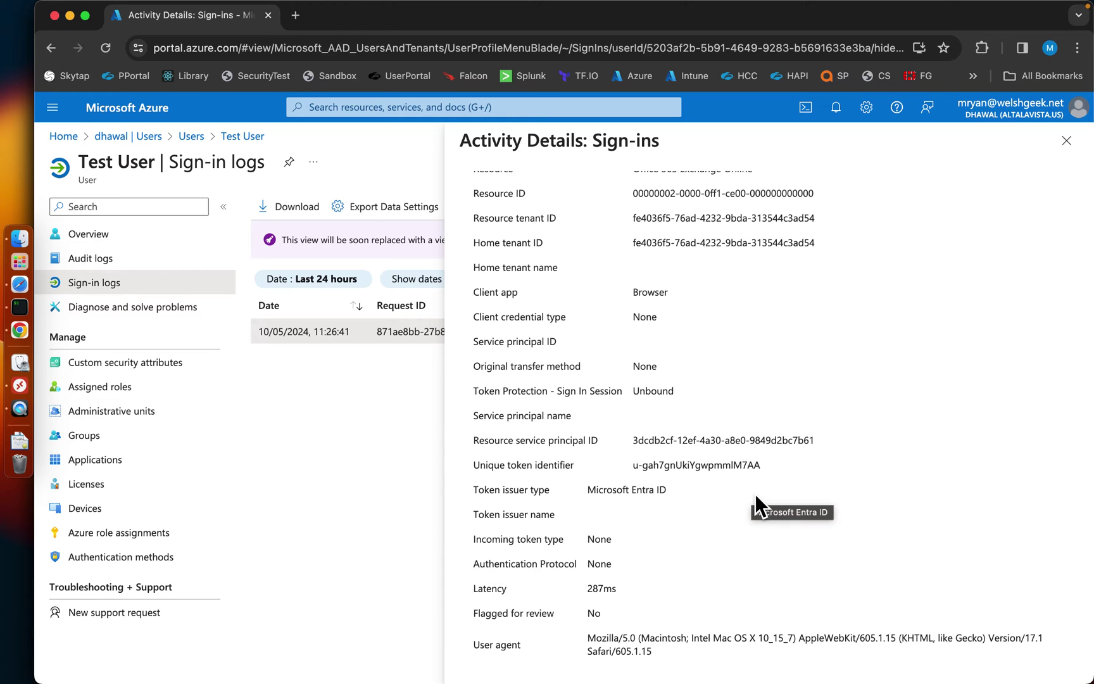
Check the sign-in's device info and location: Swindon, GB, a trusted named location.
{"action": "key", "text": "super+Tab"}
{"action": "key", "text": "super+Tab"}
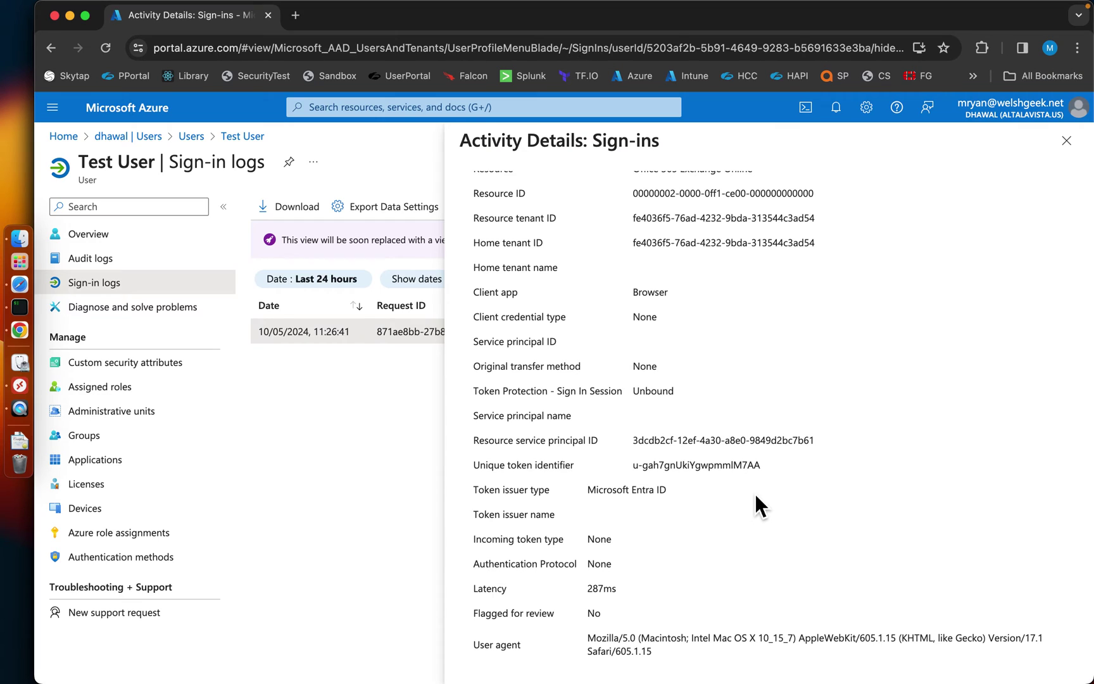
{"action": "key", "text": "super+Tab"}
{"action": "key", "text": "super+Tab"}
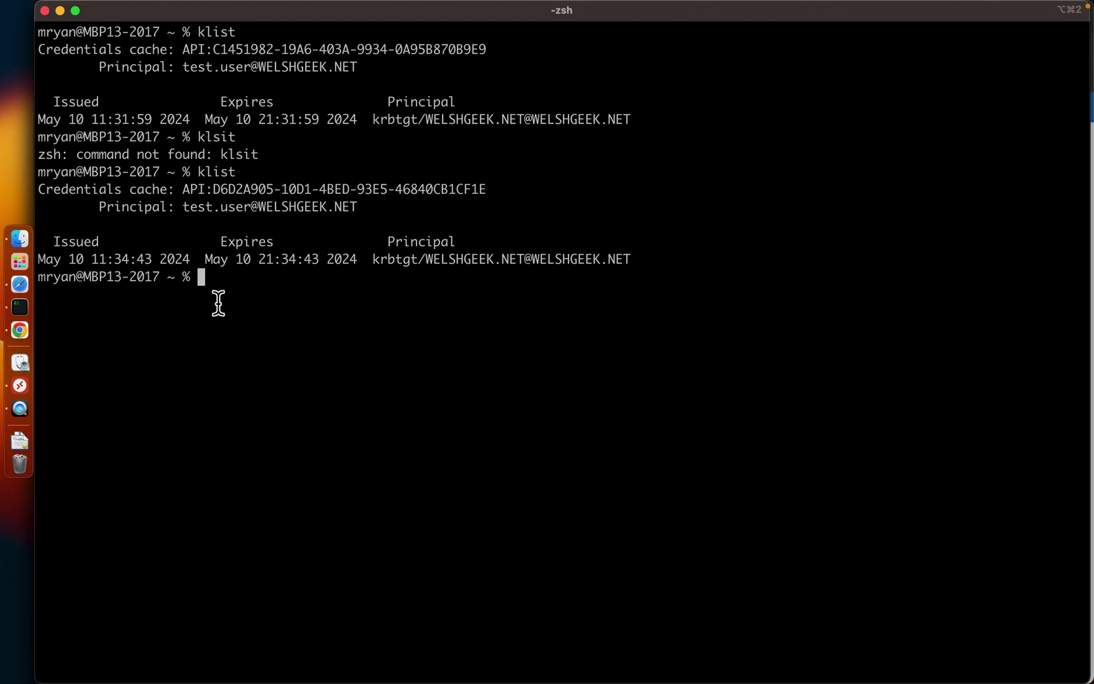
{"action": "key", "text": "super+Tab"}
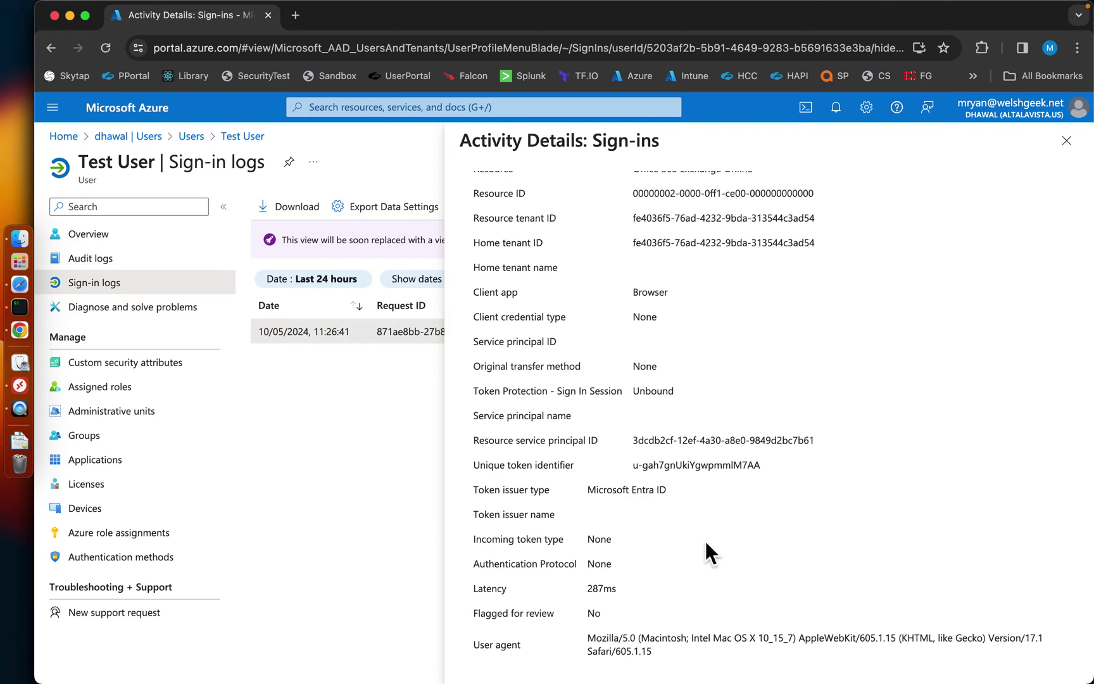
{"action": "scroll", "coordinate": [774, 351], "scroll_direction": "up", "scroll_amount": 10}
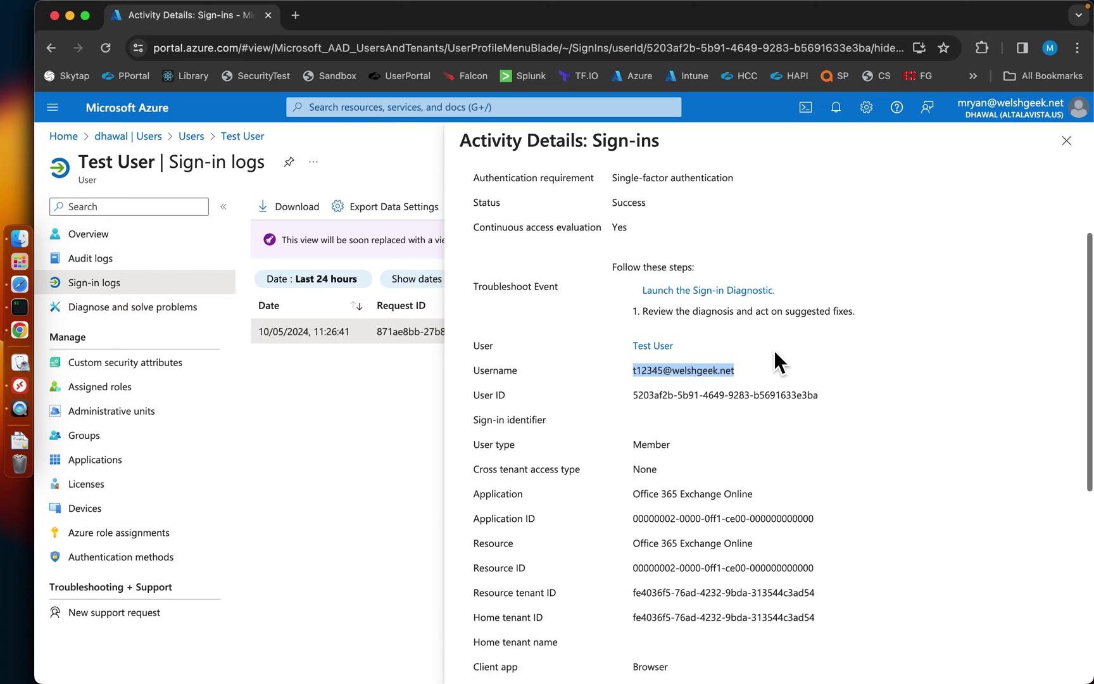
{"action": "scroll", "coordinate": [774, 351], "scroll_direction": "up", "scroll_amount": 3}
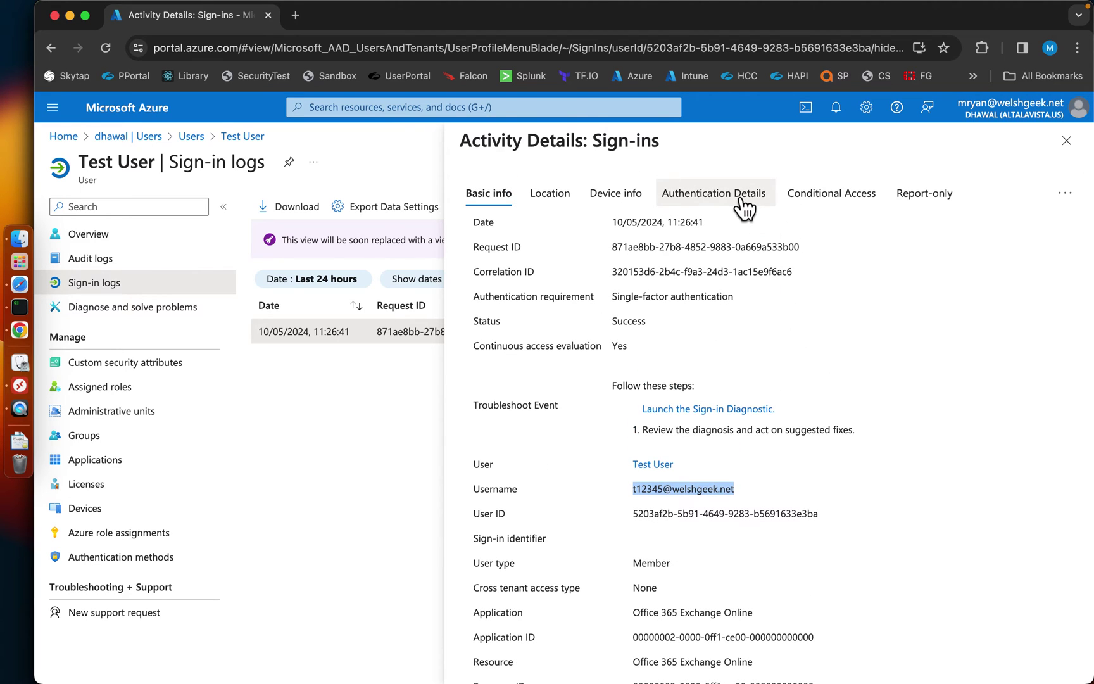
{"action": "left_click", "coordinate": [618, 195]}
{"action": "left_click", "coordinate": [556, 198]}
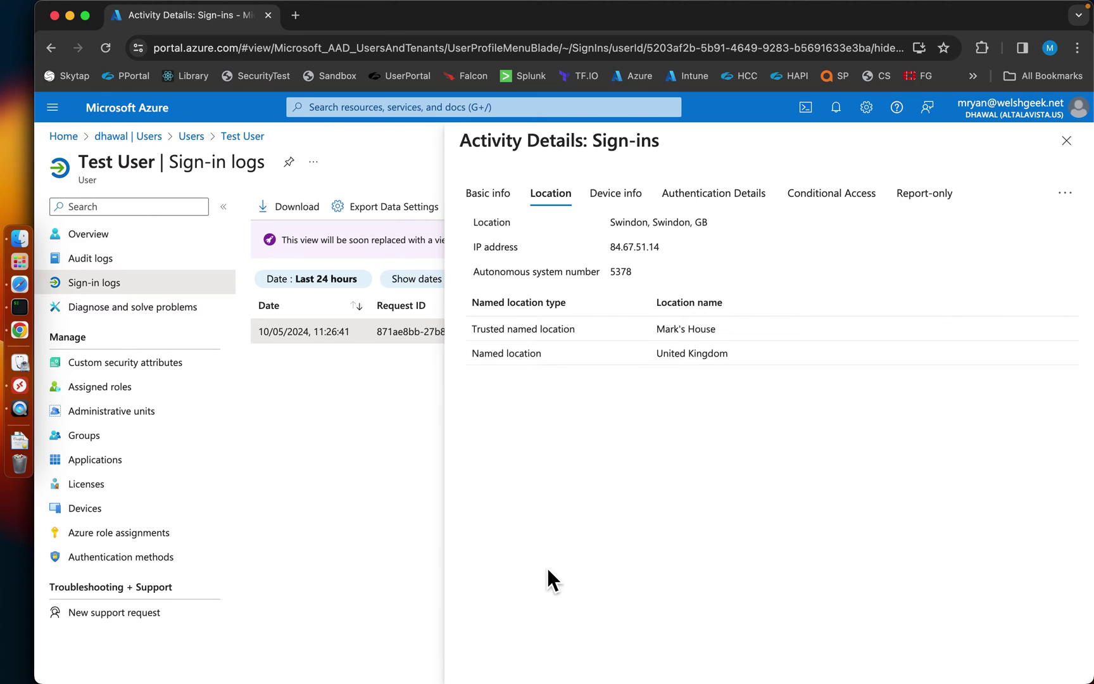
Change Test User's sAMAccountName to t12345.
{"action": "key", "text": "super+Tab"}
{"action": "key", "text": "super+Tab"}
{"action": "key", "text": "super+Tab"}
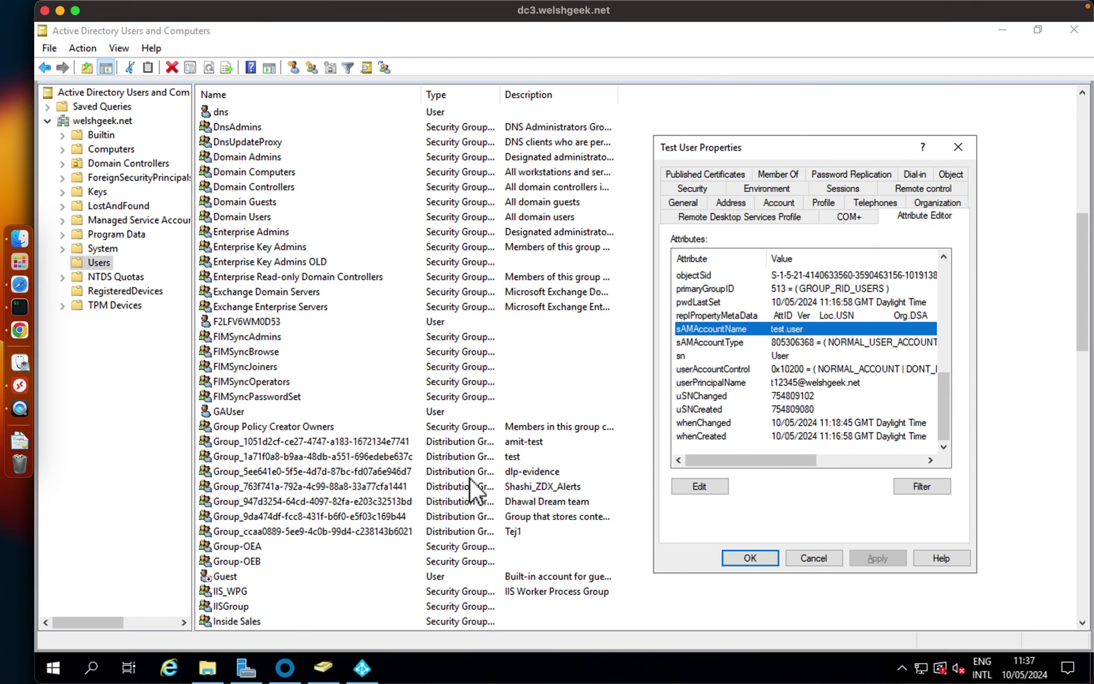
{"action": "double_click", "coordinate": [785, 327]}
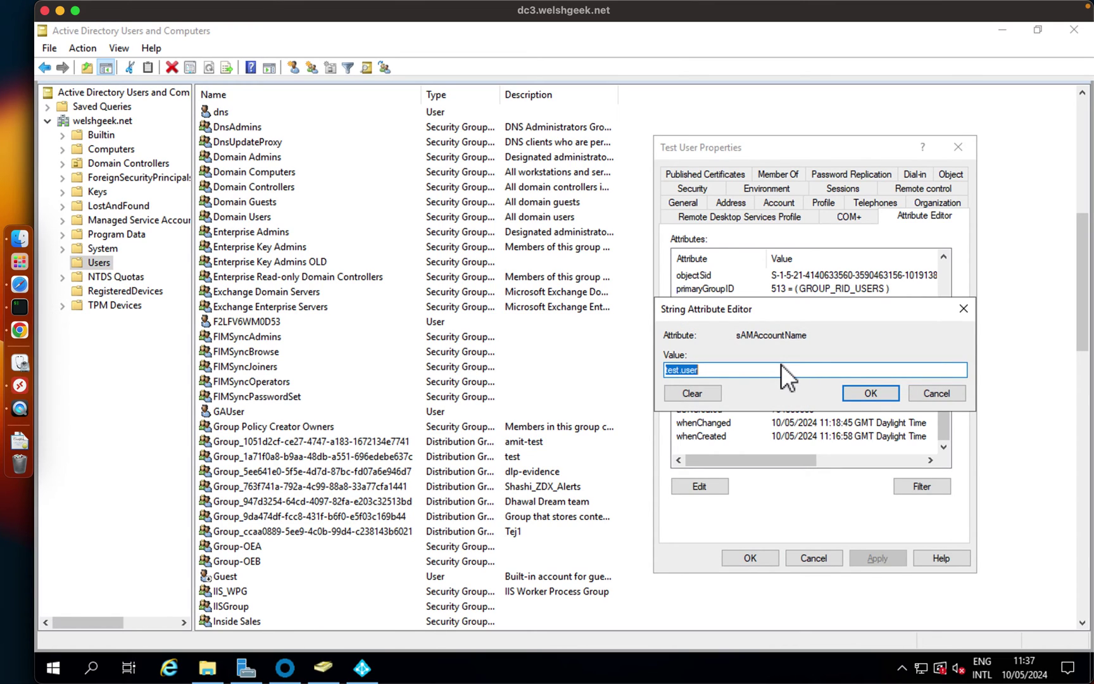
{"action": "type", "text": "t12345"}
{"action": "key", "text": "Return"}
{"action": "left_click", "coordinate": [803, 384]}
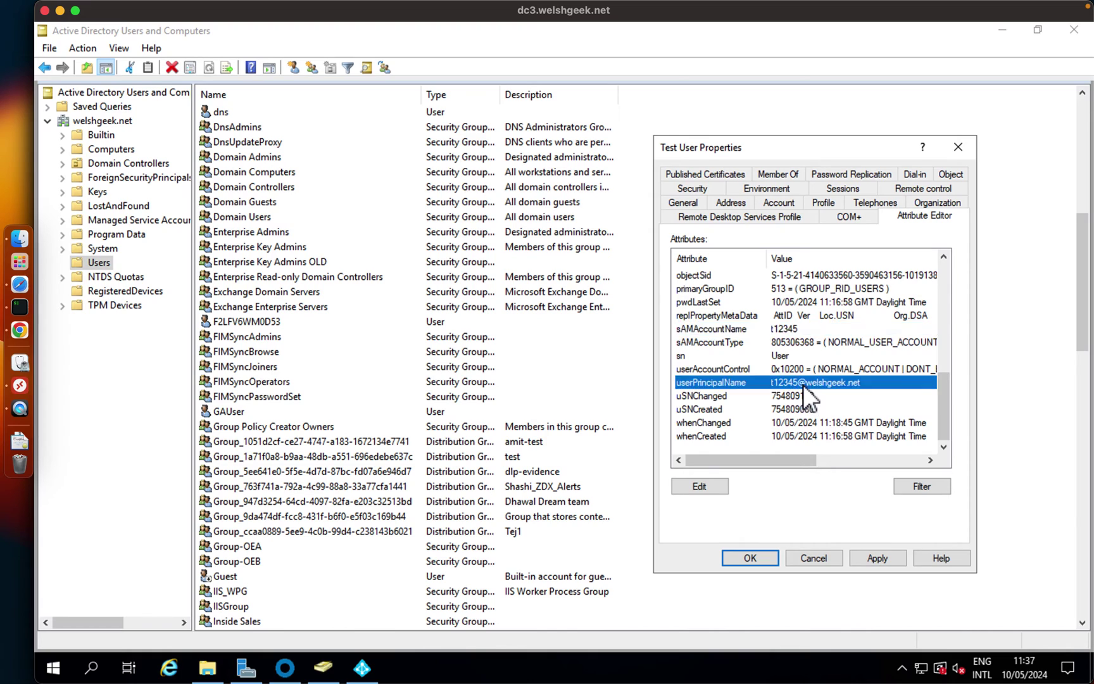
{"action": "double_click", "coordinate": [803, 386]}
{"action": "left_click", "coordinate": [693, 369]}
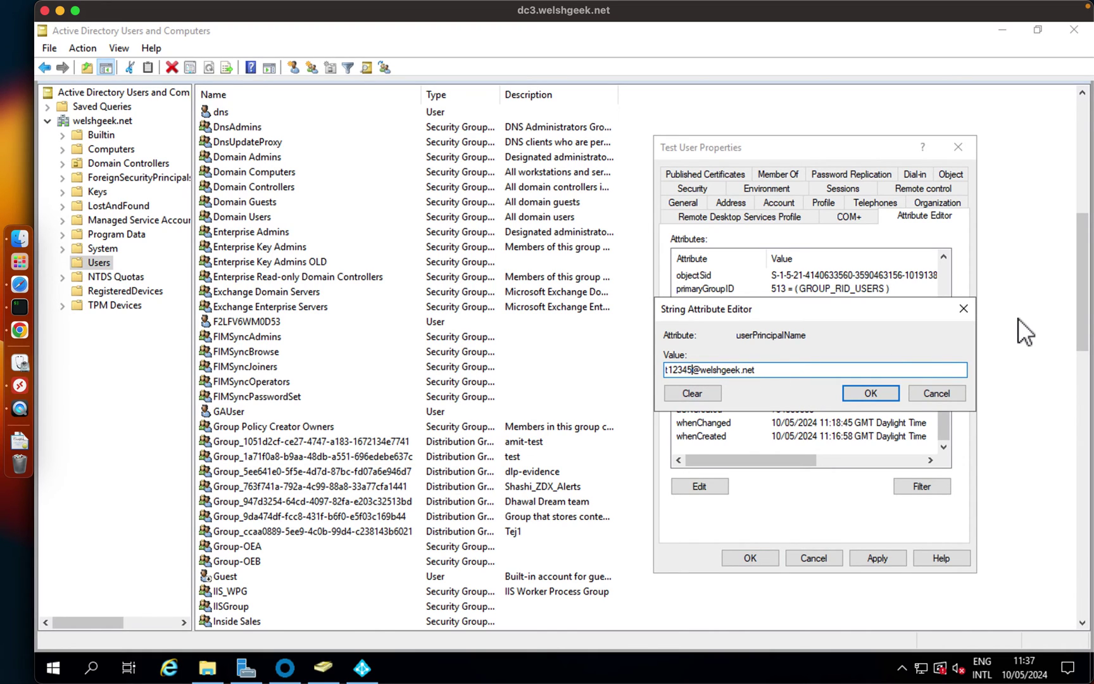
{"action": "key", "text": "BackSpace"}
{"action": "key", "text": "BackSpace"}
{"action": "key", "text": "BackSpace"}
{"action": "key", "text": "BackSpace"}
{"action": "key", "text": "BackSpace"}
{"action": "key", "text": "BackSpace"}
{"action": "type", "text": "test.user"}
{"action": "key", "text": "Return"}
{"action": "left_click", "coordinate": [880, 565]}
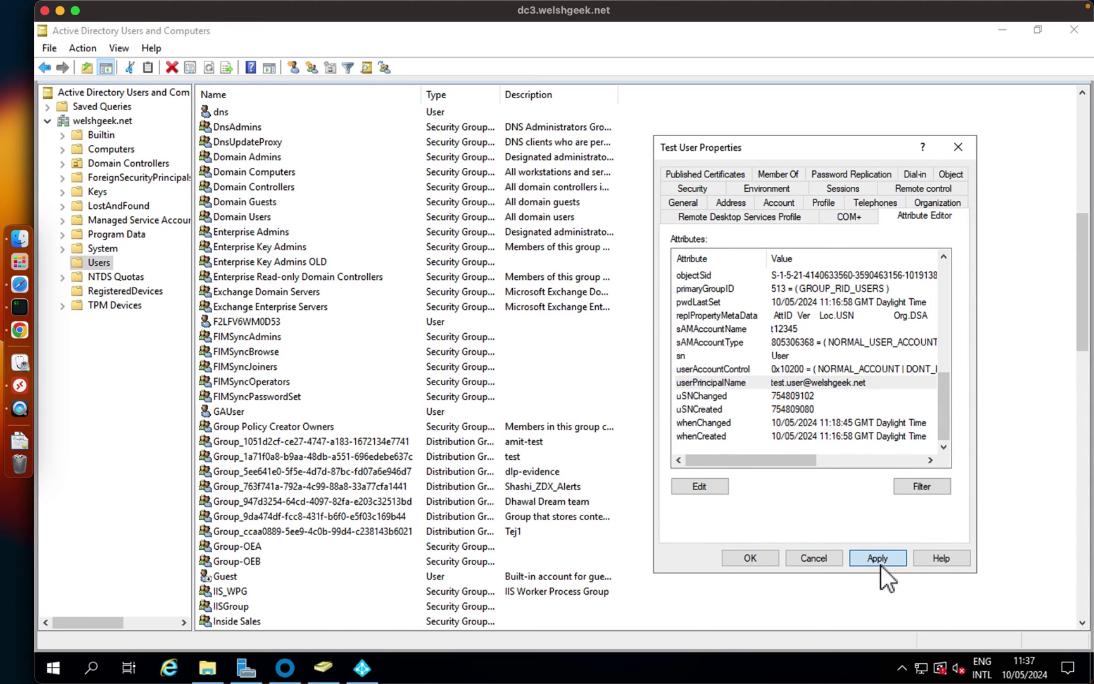
{"action": "left_click", "coordinate": [753, 559]}
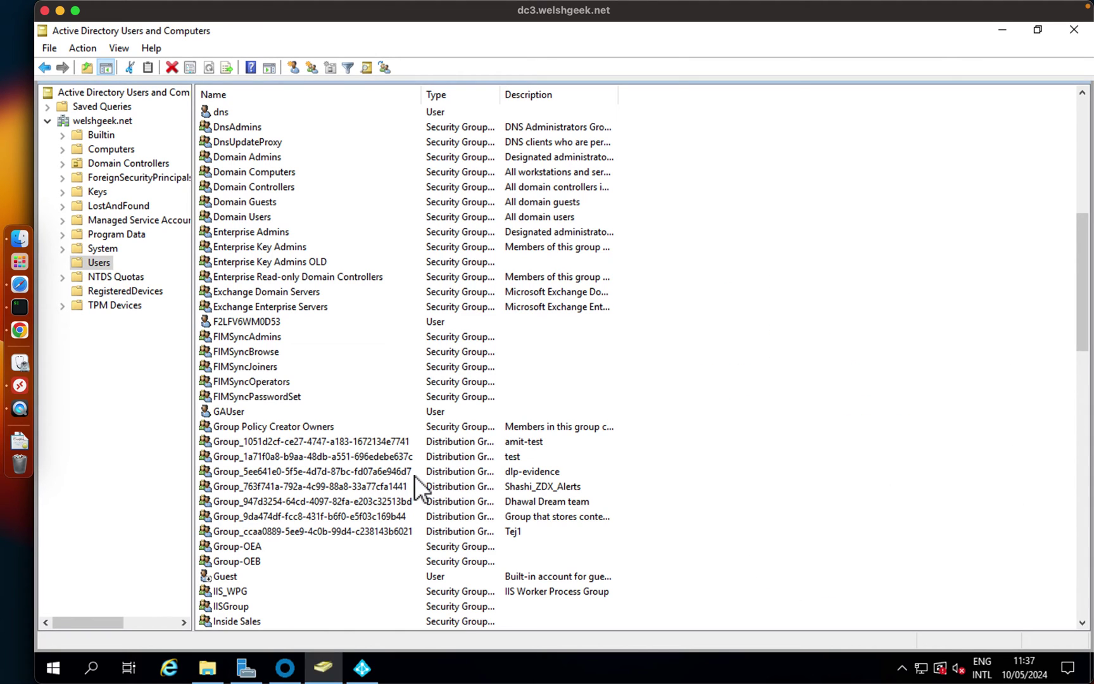
{"action": "key", "text": "super+Tab"}
{"action": "key", "text": "super+Tab"}
Sign out of the Kerberos SSO extension and check klist's cached tickets.
{"action": "key", "text": "Tab"}
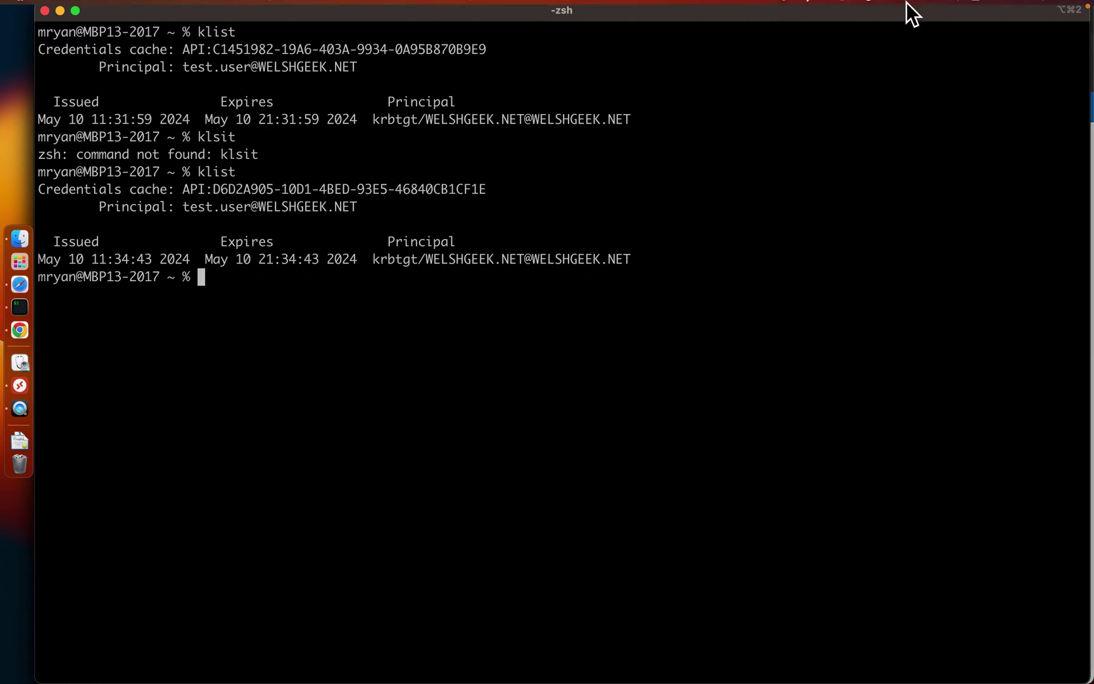
{"action": "mouse_move", "coordinate": [907, 1]}
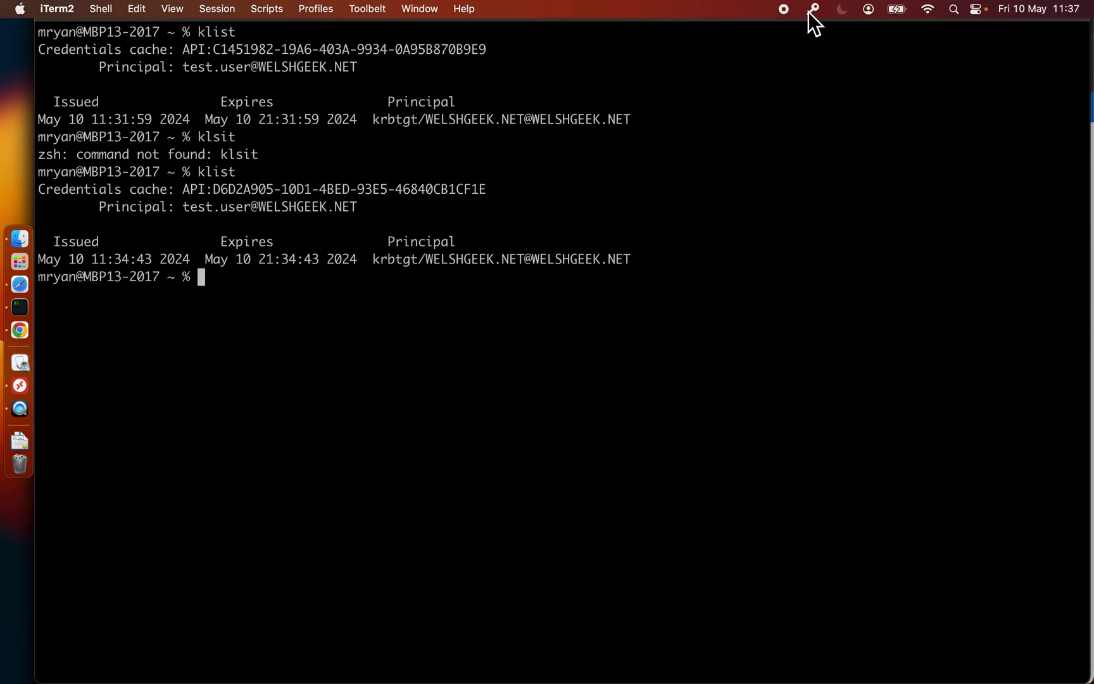
{"action": "left_click", "coordinate": [810, 14]}
{"action": "left_click", "coordinate": [829, 125]}
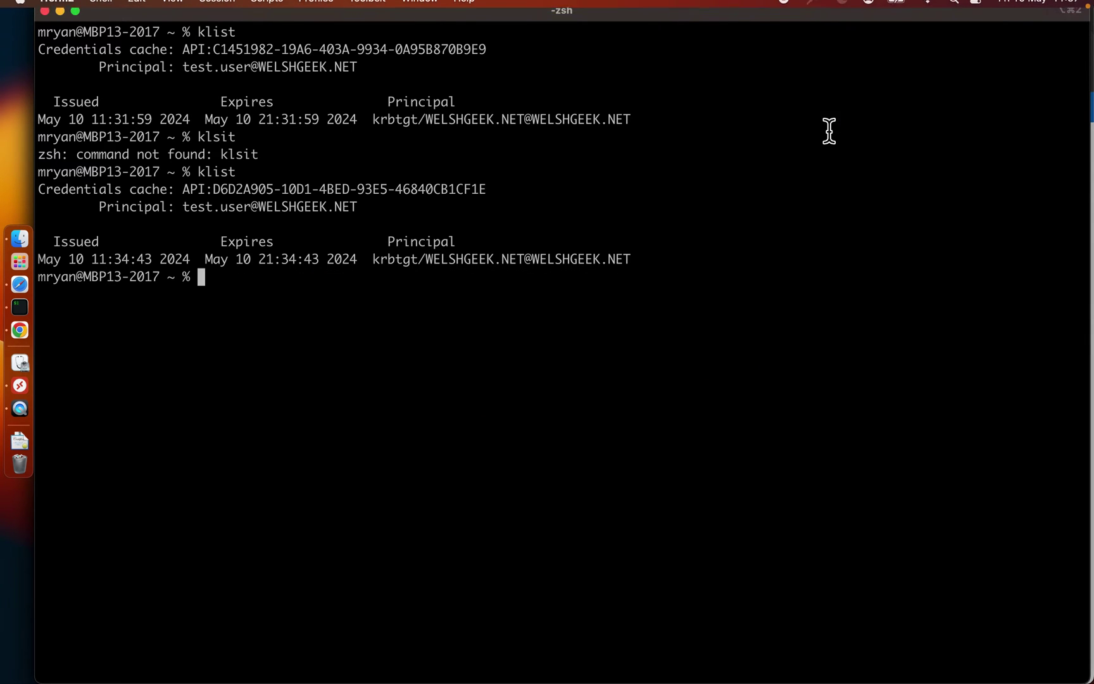
{"action": "type", "text": "list"}
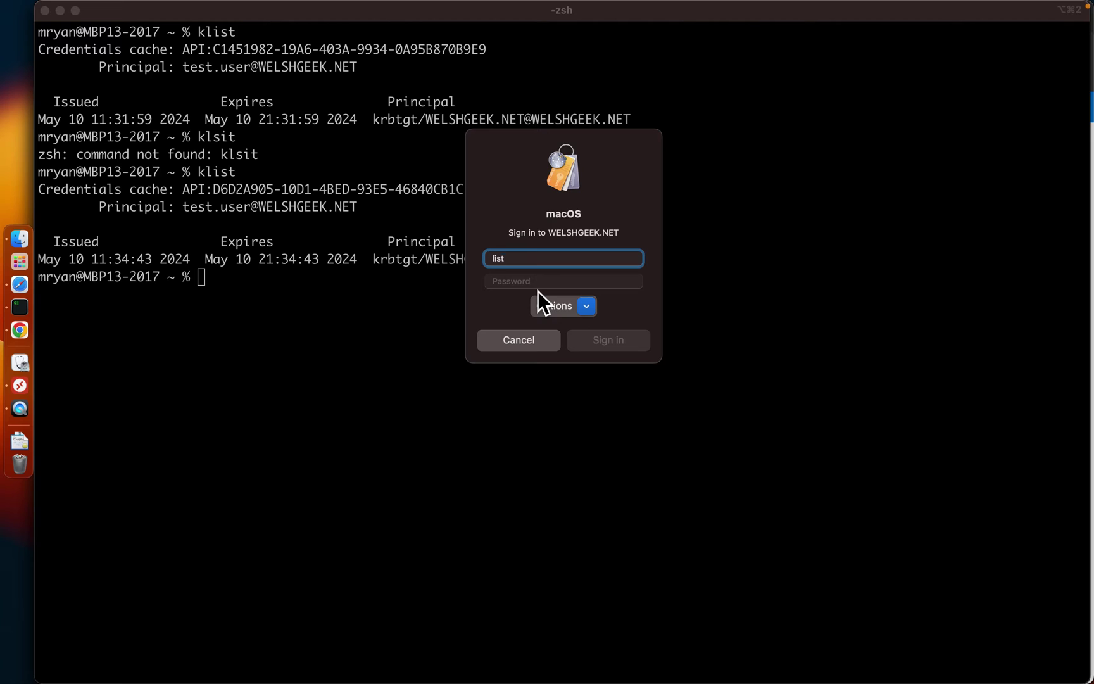
{"action": "key", "text": "BackSpace"}
{"action": "key", "text": "BackSpace"}
{"action": "key", "text": "BackSpace"}
{"action": "key", "text": "BackSpace"}
{"action": "left_click", "coordinate": [358, 336]}
{"action": "type", "text": "klist"}
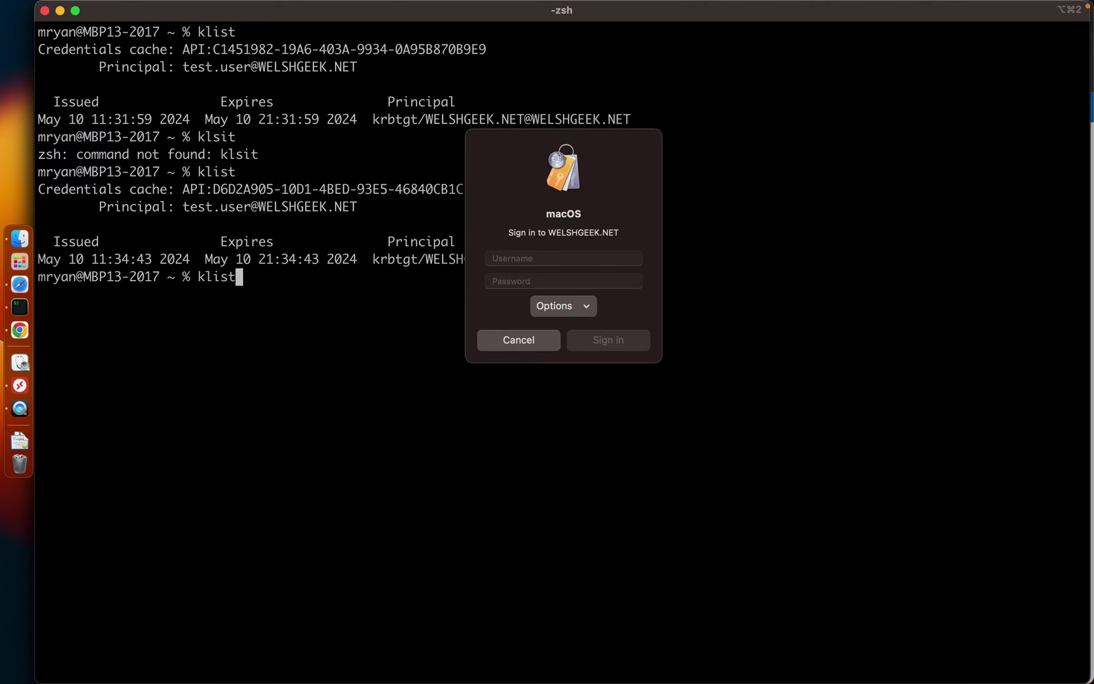
{"action": "key", "text": "Return"}
Sign the extension back in with the new username and confirm its status.
{"action": "left_click", "coordinate": [533, 261]}
{"action": "type", "text": "t1"}
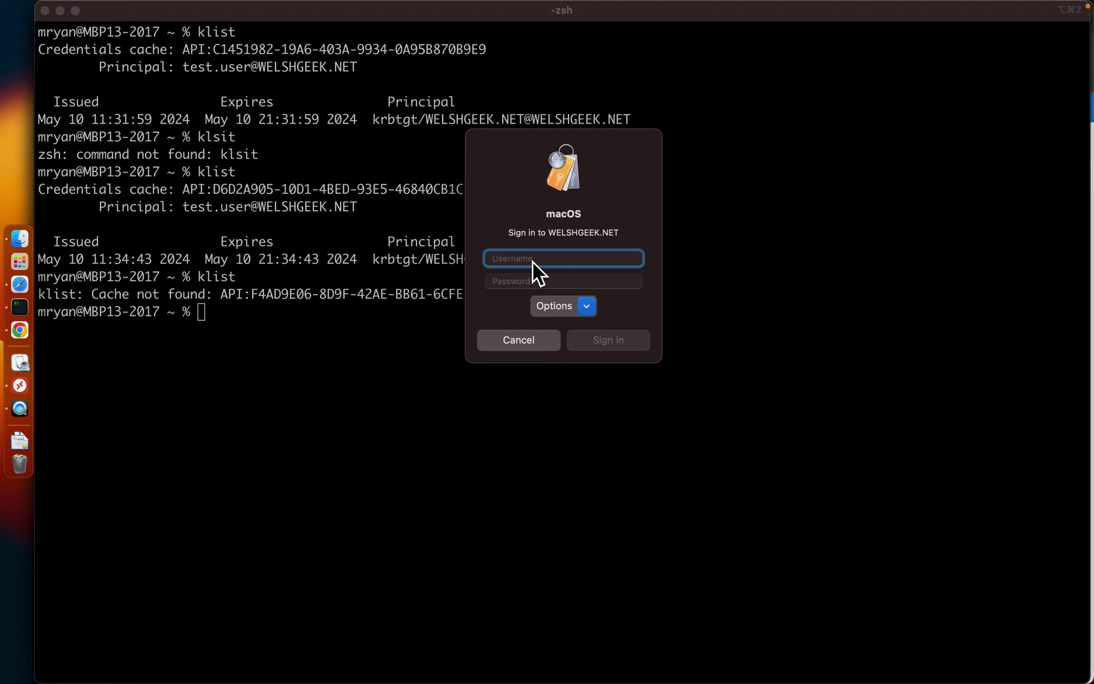
{"action": "type", "text": "2345"}
{"action": "key", "text": "Tab"}
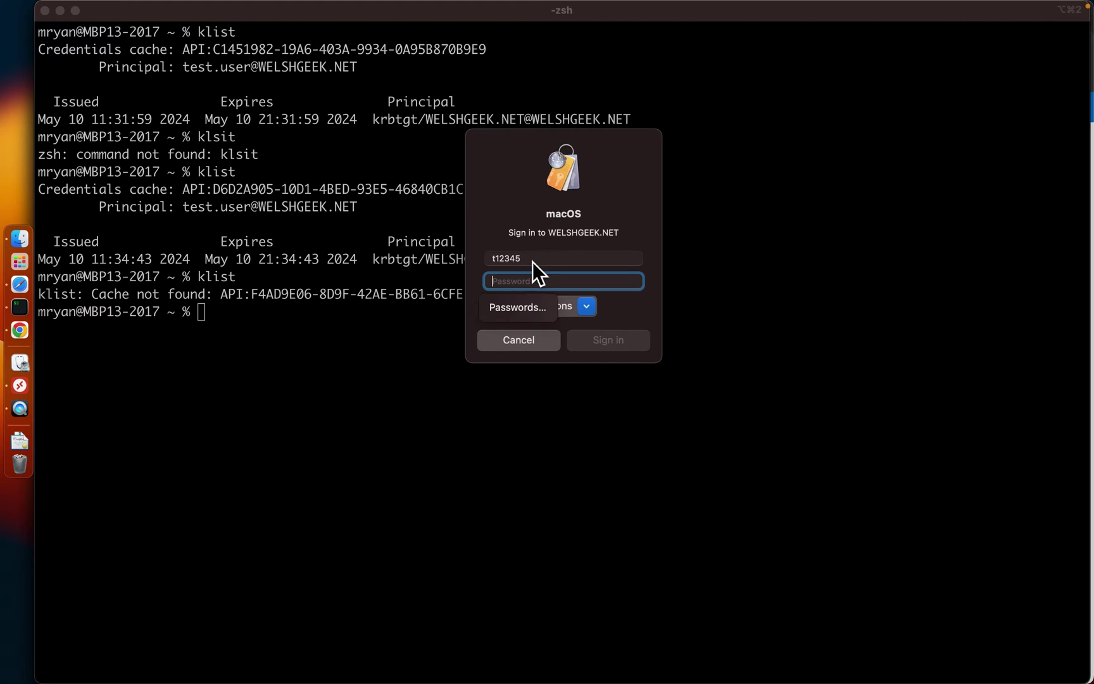
{"action": "type", "text": "••"}
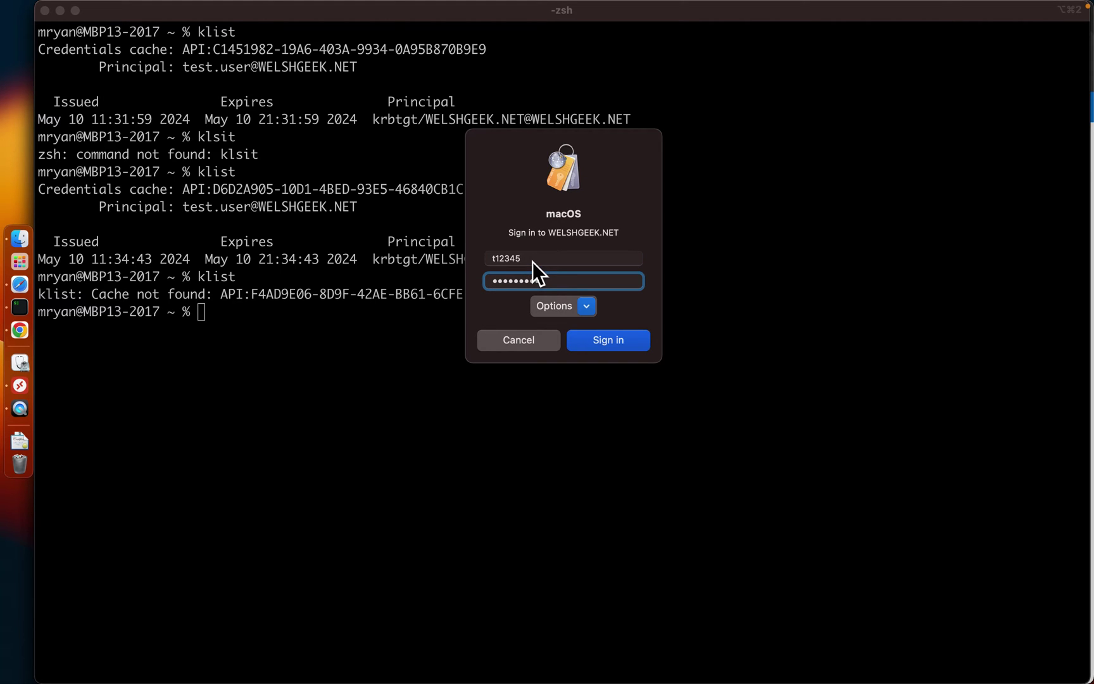
{"action": "key", "text": "Return"}
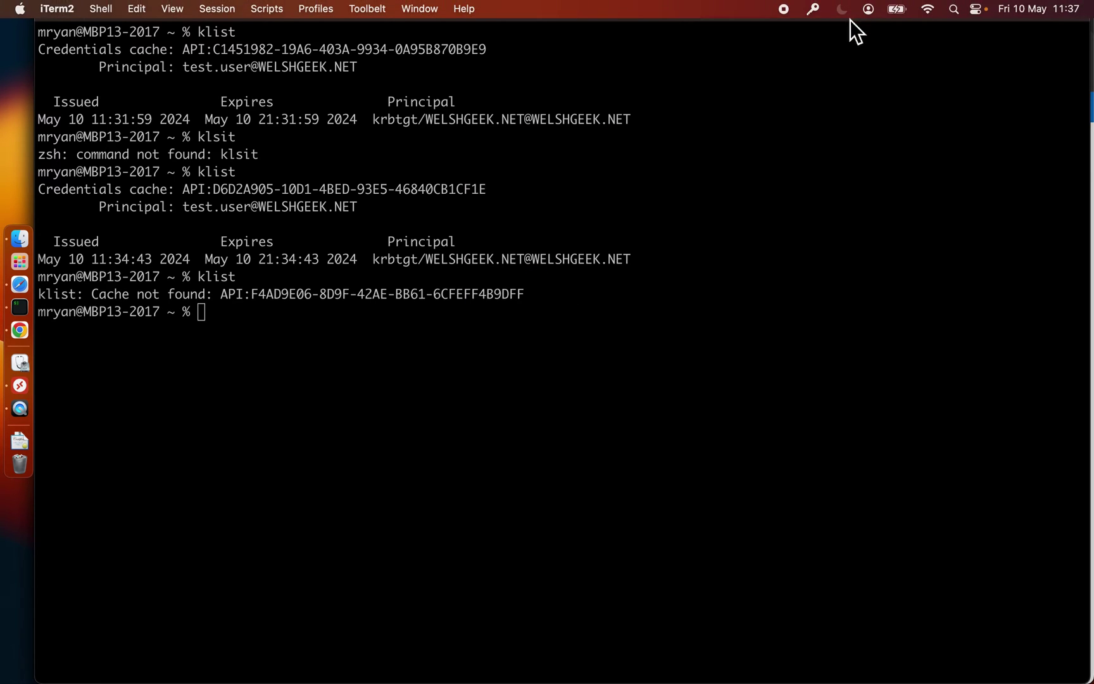
{"action": "left_click", "coordinate": [814, 11]}
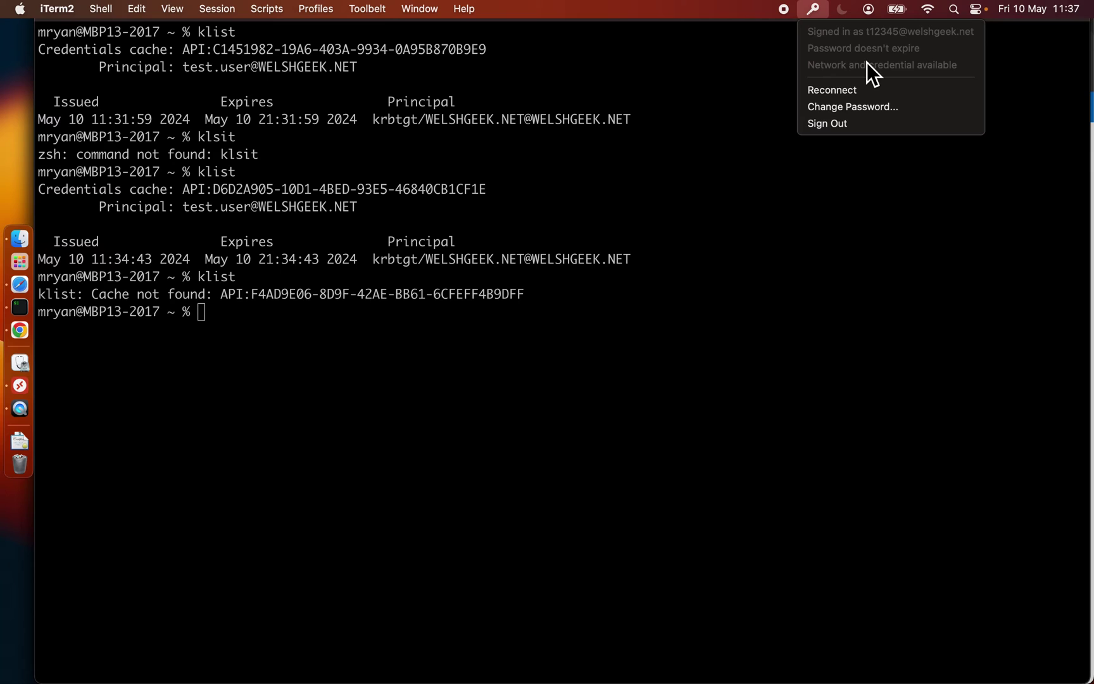
{"action": "left_click", "coordinate": [616, 216]}
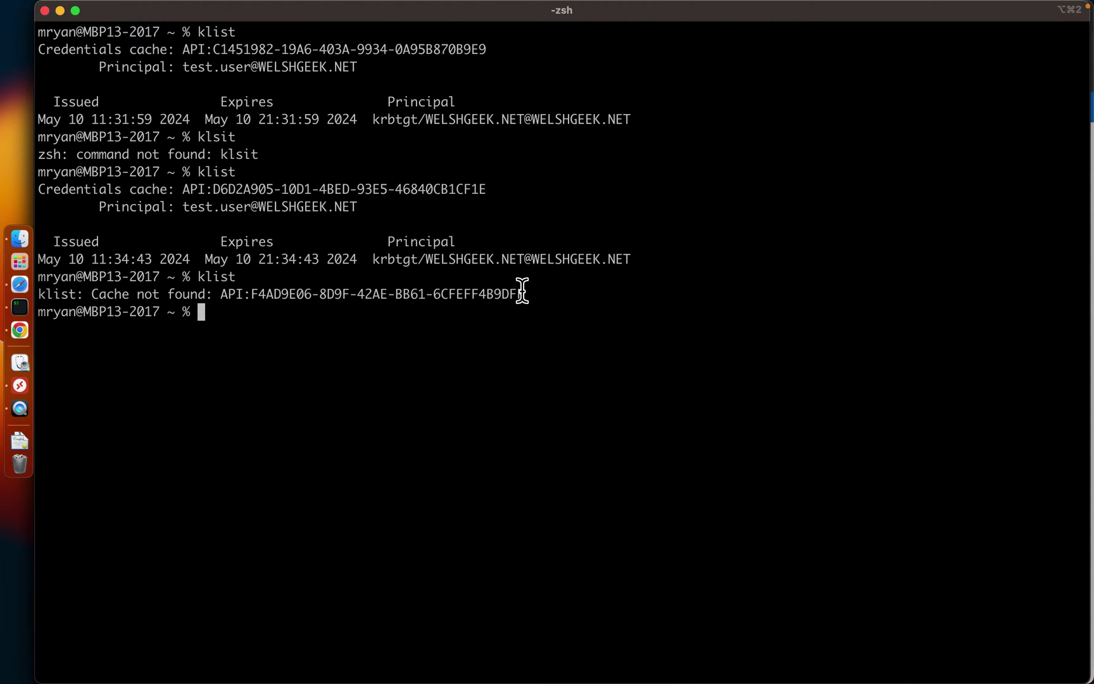
Run klist again to show a fresh ticket for the new principal.
{"action": "key", "text": "super+Tab"}
{"action": "key", "text": "super+Tab"}
{"action": "key", "text": "super+Tab"}
{"action": "key", "text": "super+Tab"}
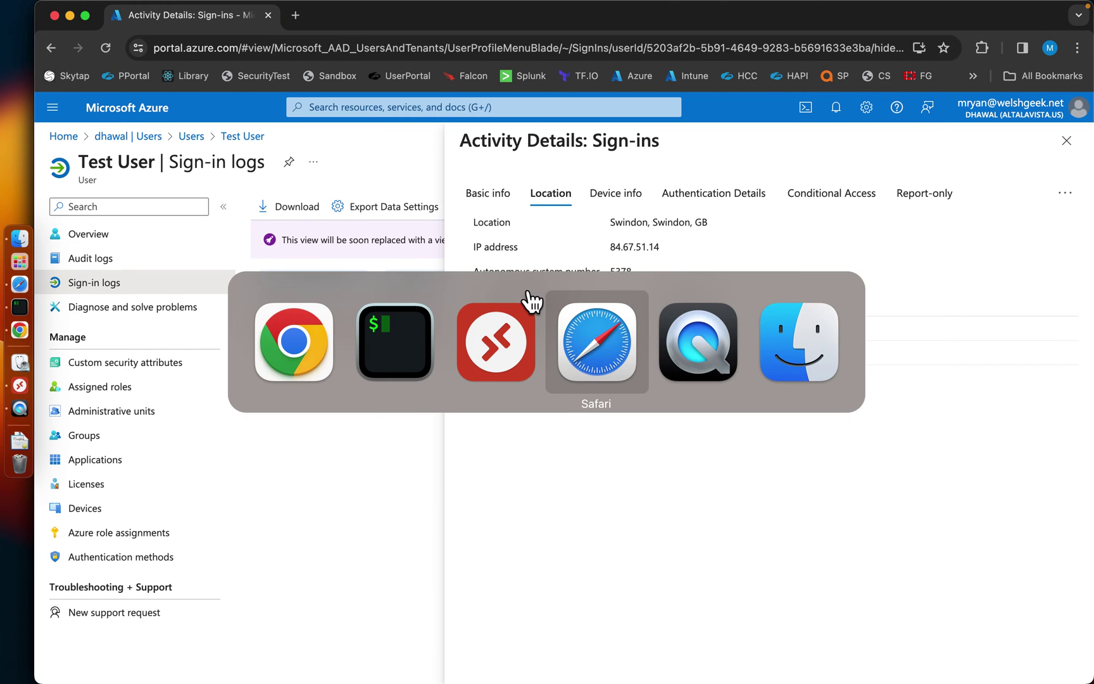
{"action": "key", "text": "super+Tab"}
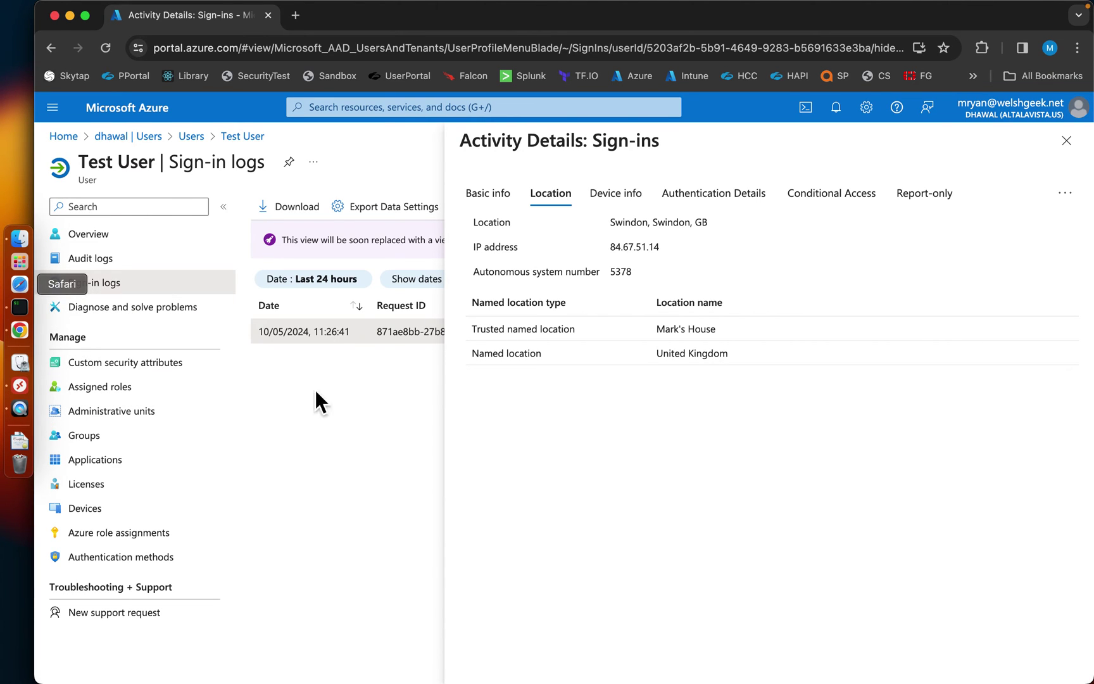
{"action": "key", "text": "super+Tab"}
{"action": "type", "text": "klist"}
{"action": "key", "text": "Return"}
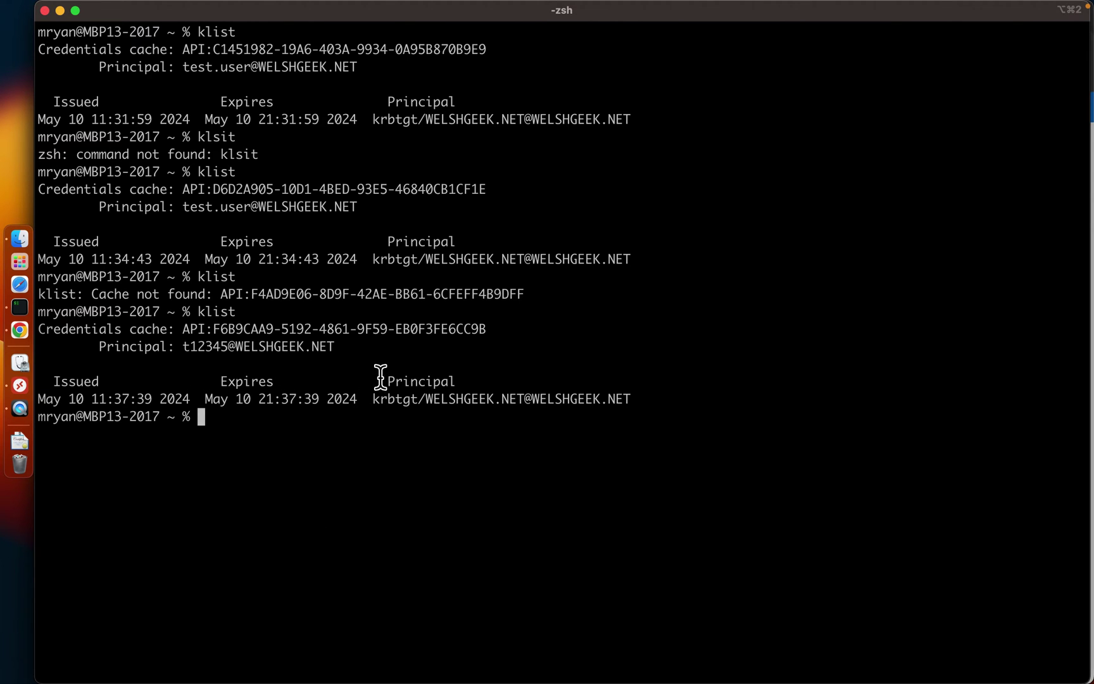
{"action": "left_click", "coordinate": [19, 284]}
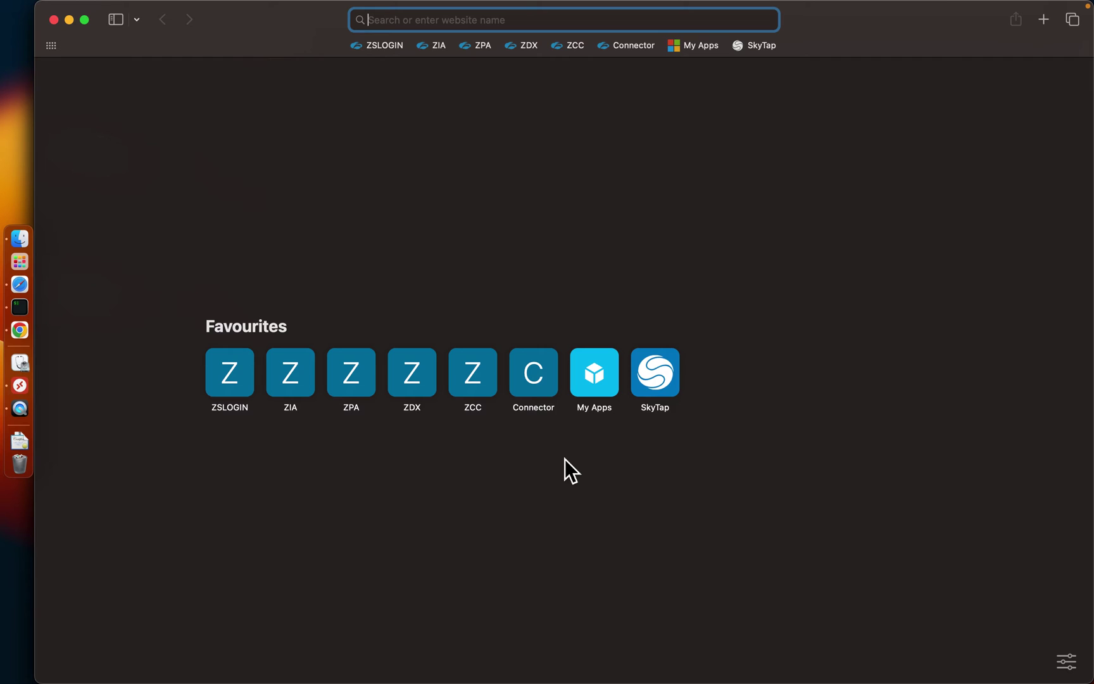
Load outlook.office.com/welshgeek.net in Safari to start the Outlook sign-in.
{"action": "type", "text": "outlook.office.com/"}
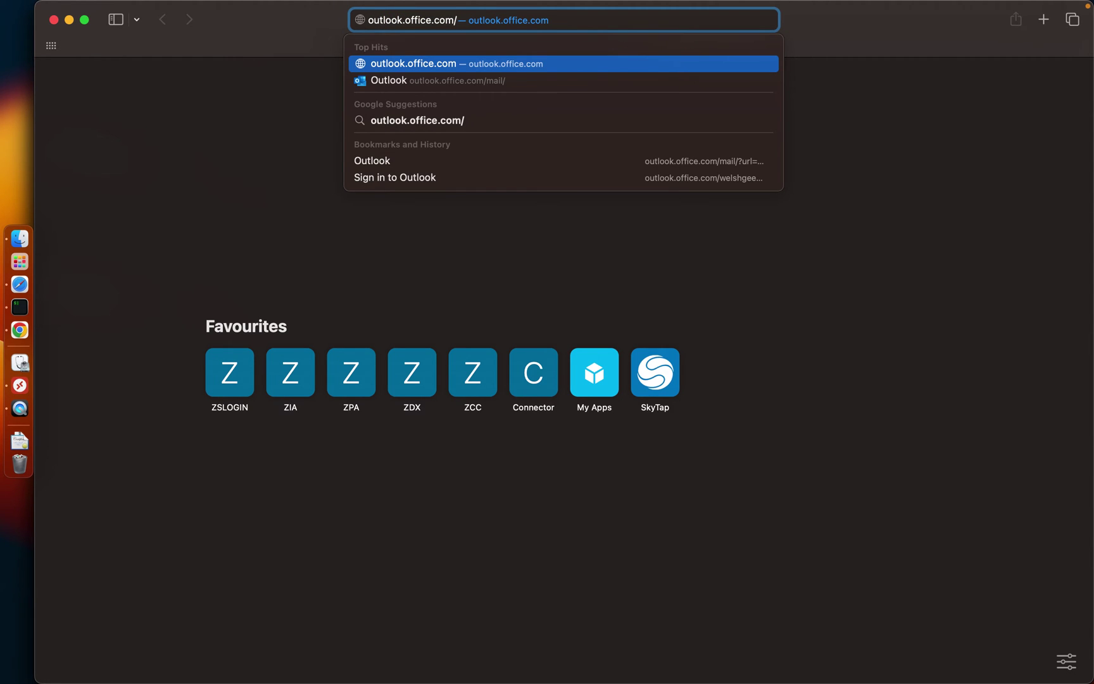
{"action": "type", "text": "welshgeek.net"}
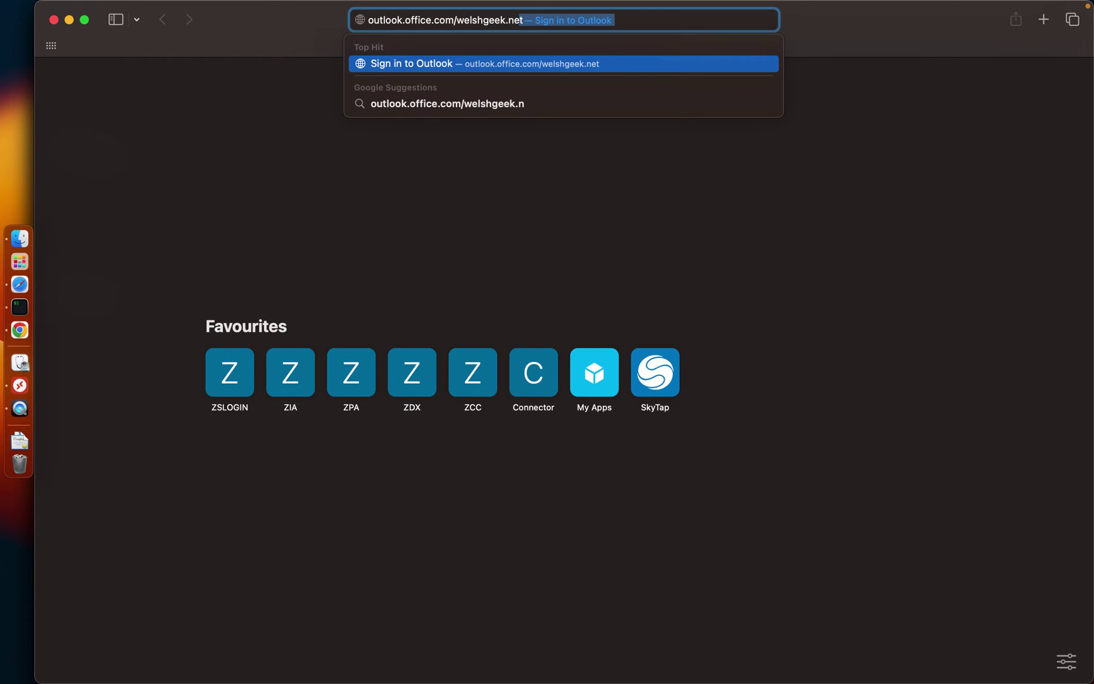
{"action": "key", "text": "Return"}
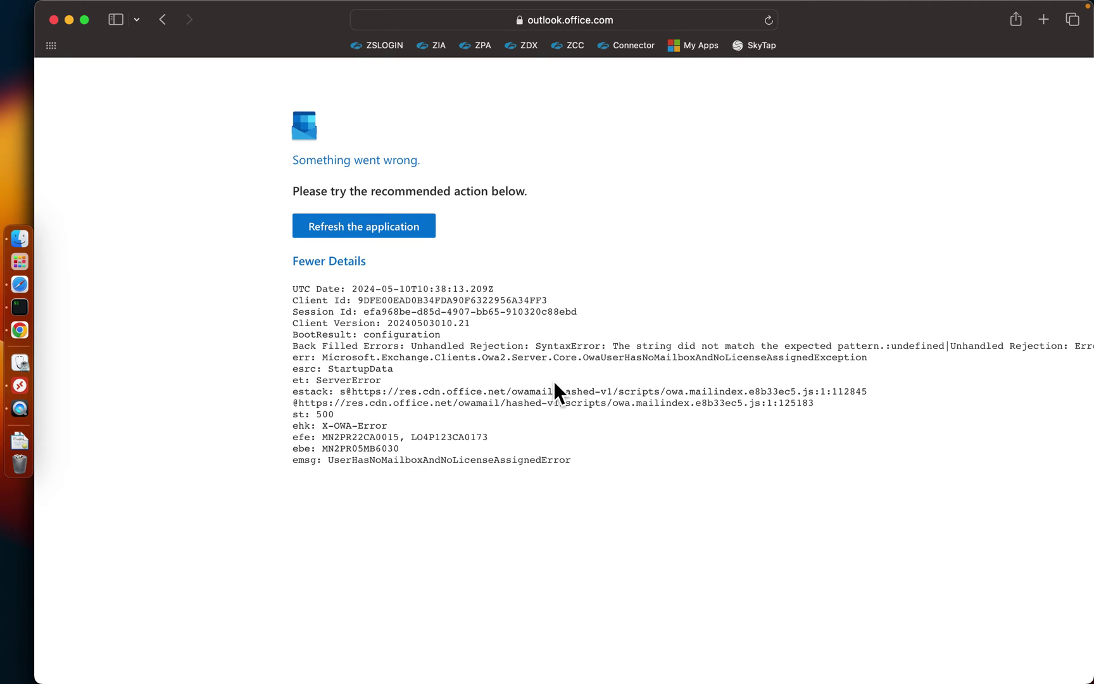
Check the Kerberos SSO extension's status, then return to Chrome's Azure sign-in activity details.
{"action": "left_click", "coordinate": [815, 10]}
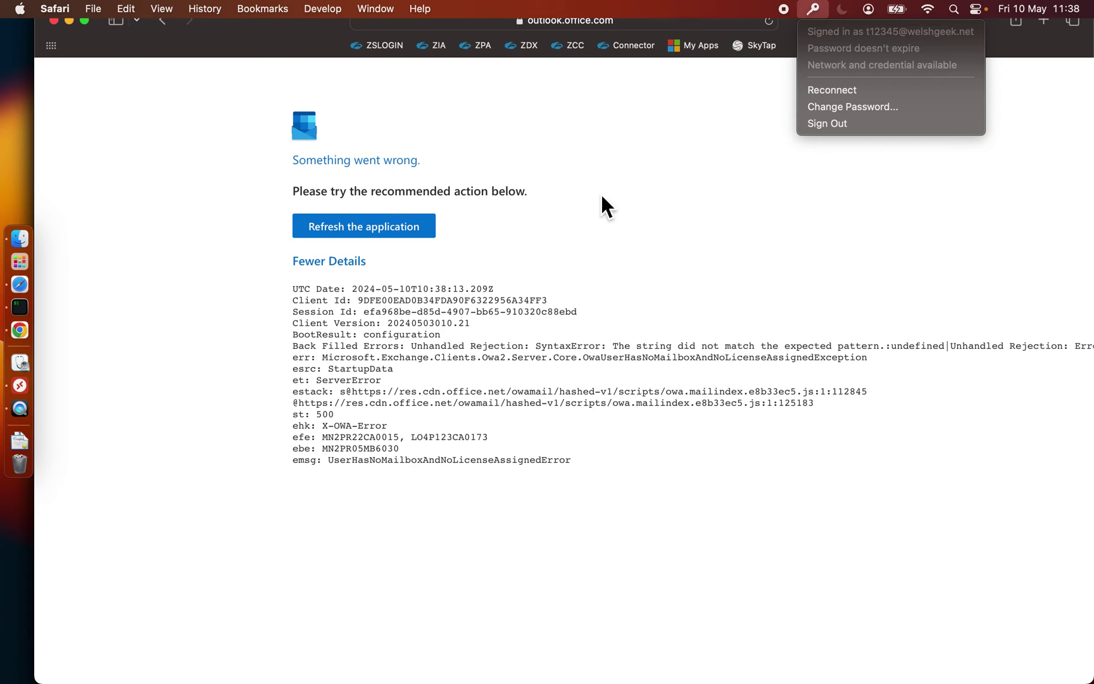
{"action": "left_click", "coordinate": [696, 143]}
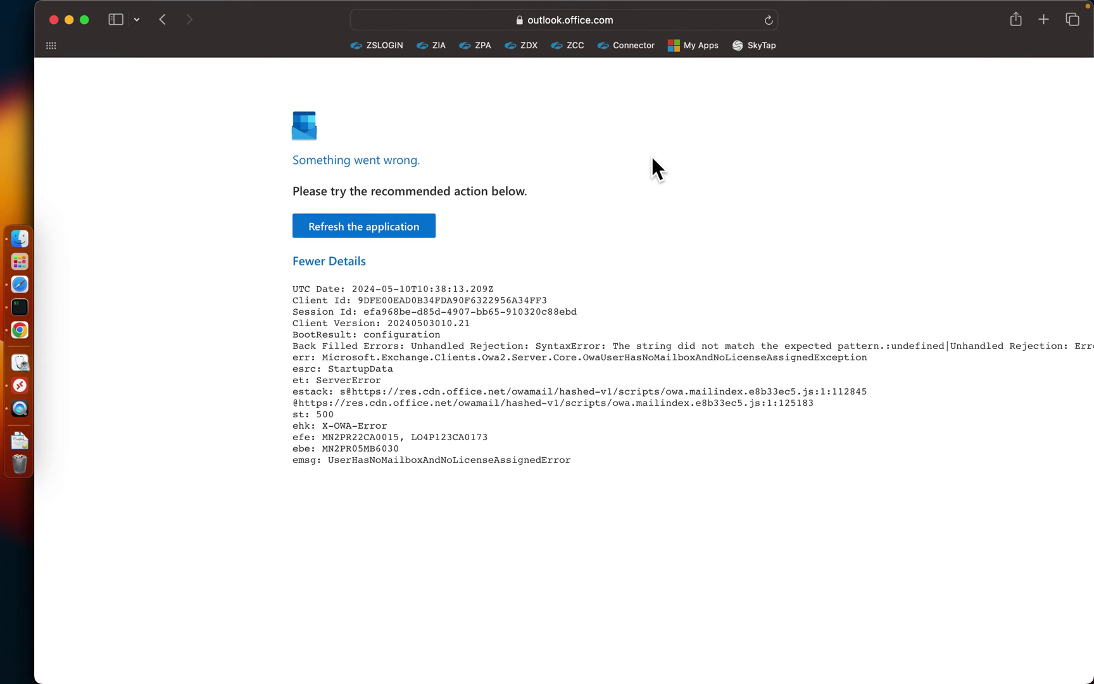
{"action": "key", "text": "cmd+Tab"}
{"action": "key", "text": "cmd+Tab"}
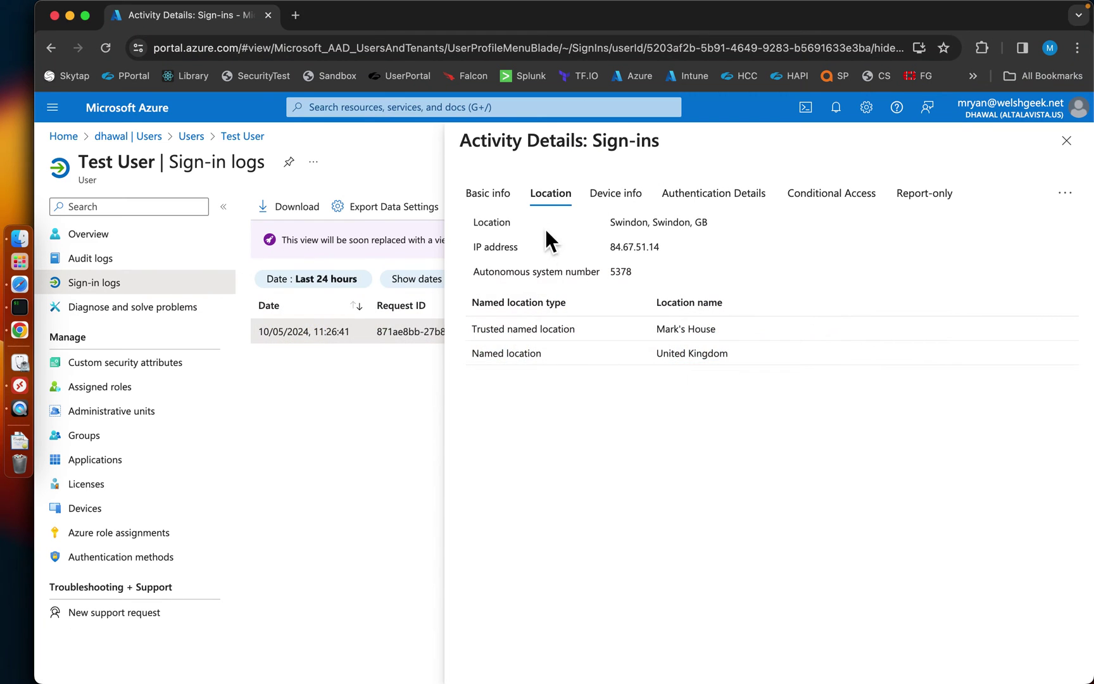
Review Test User's overview in Azure, highlighting the t12345 principal name, then go to Remote Desktop.
{"action": "left_click", "coordinate": [1068, 141]}
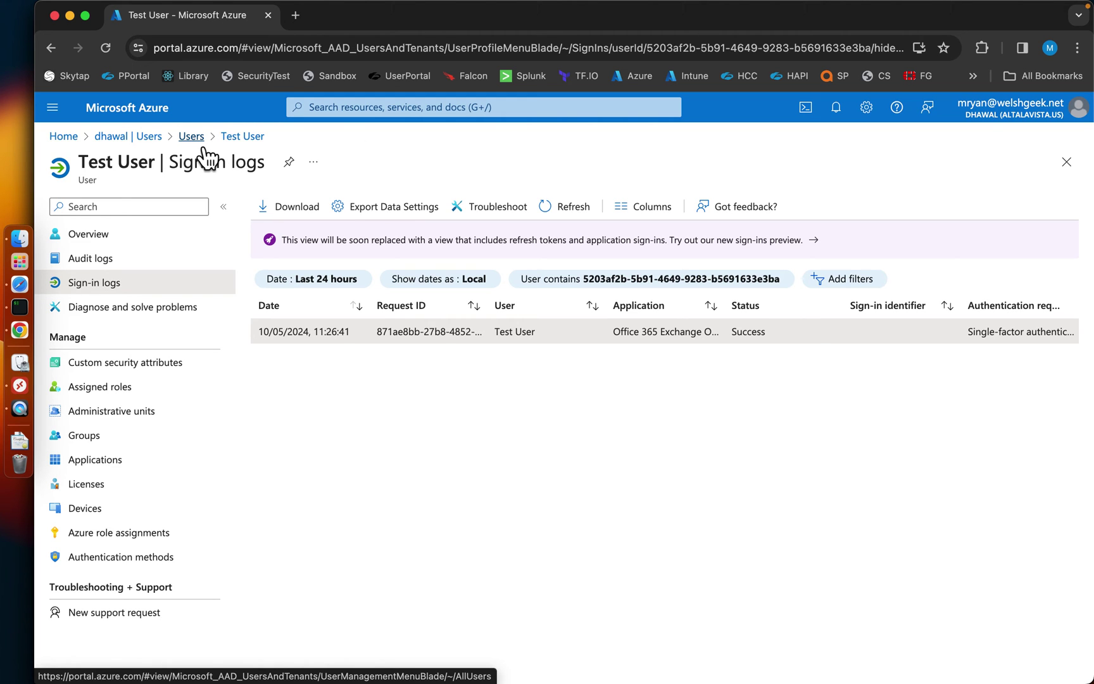
{"action": "left_click", "coordinate": [101, 236]}
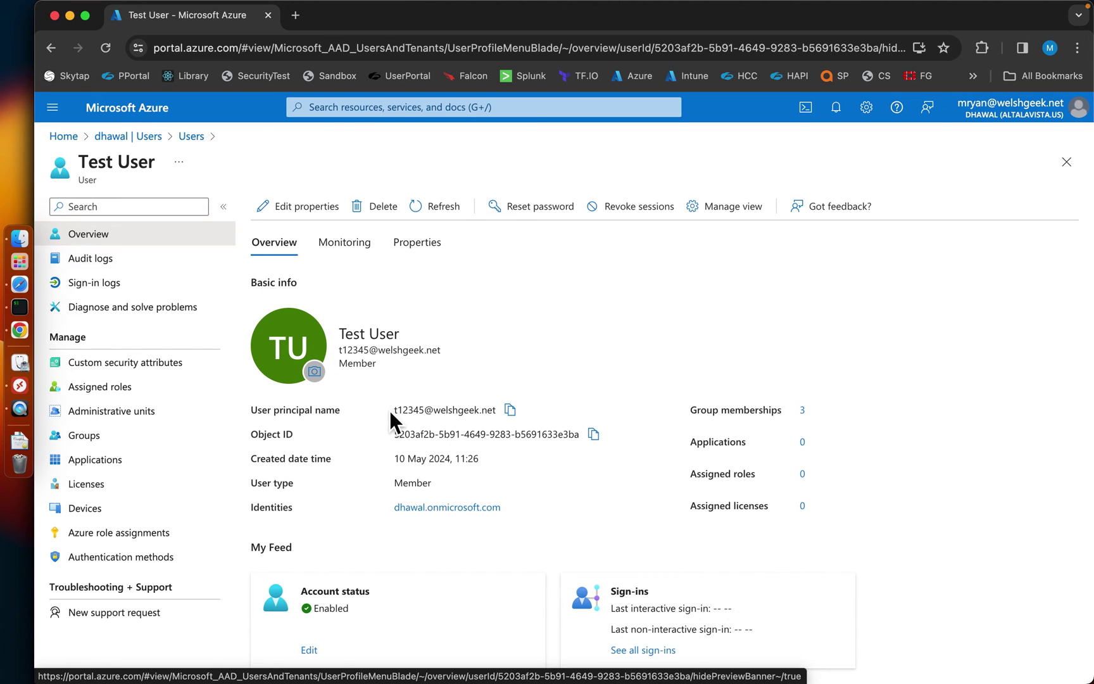
{"action": "left_click_drag", "start_coordinate": [390, 411], "coordinate": [497, 412]}
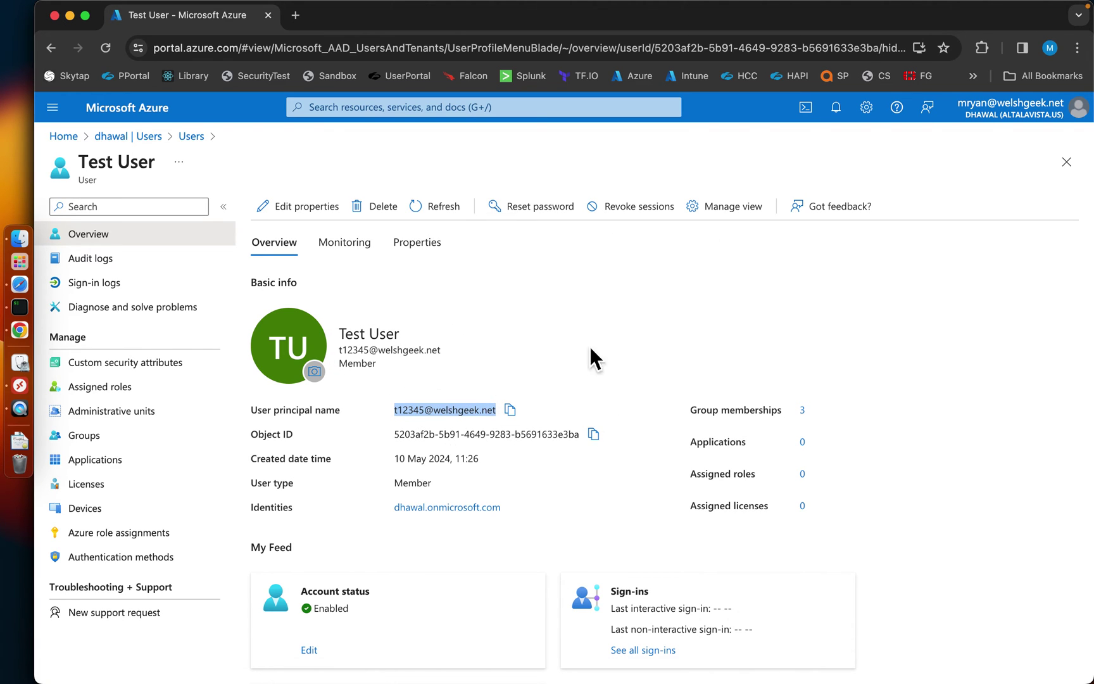
{"action": "key", "text": "super+Tab"}
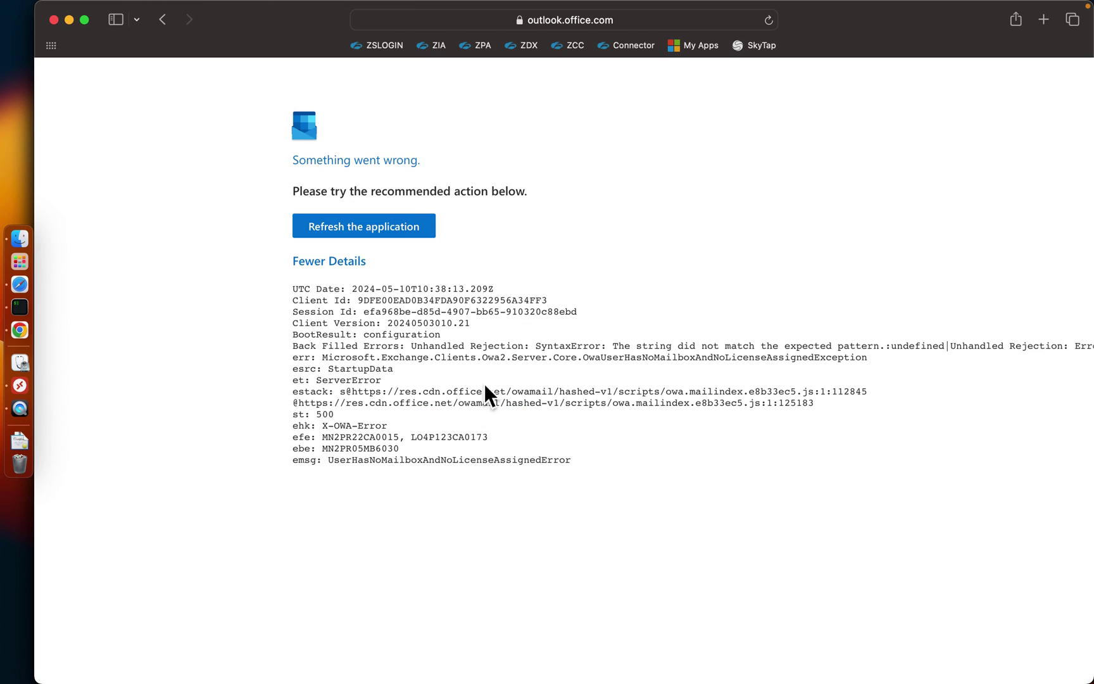
{"action": "key", "text": "super+Tab"}
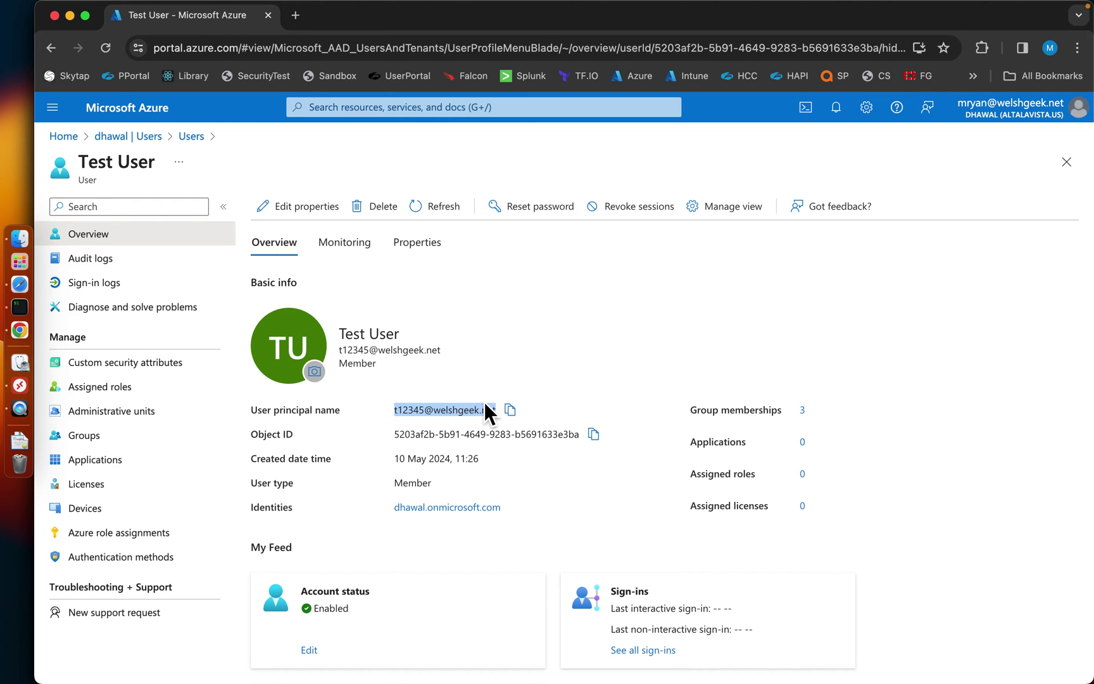
{"action": "key", "text": "super+Tab"}
{"action": "key", "text": "super+Tab"}
{"action": "key", "text": "super+Tab"}
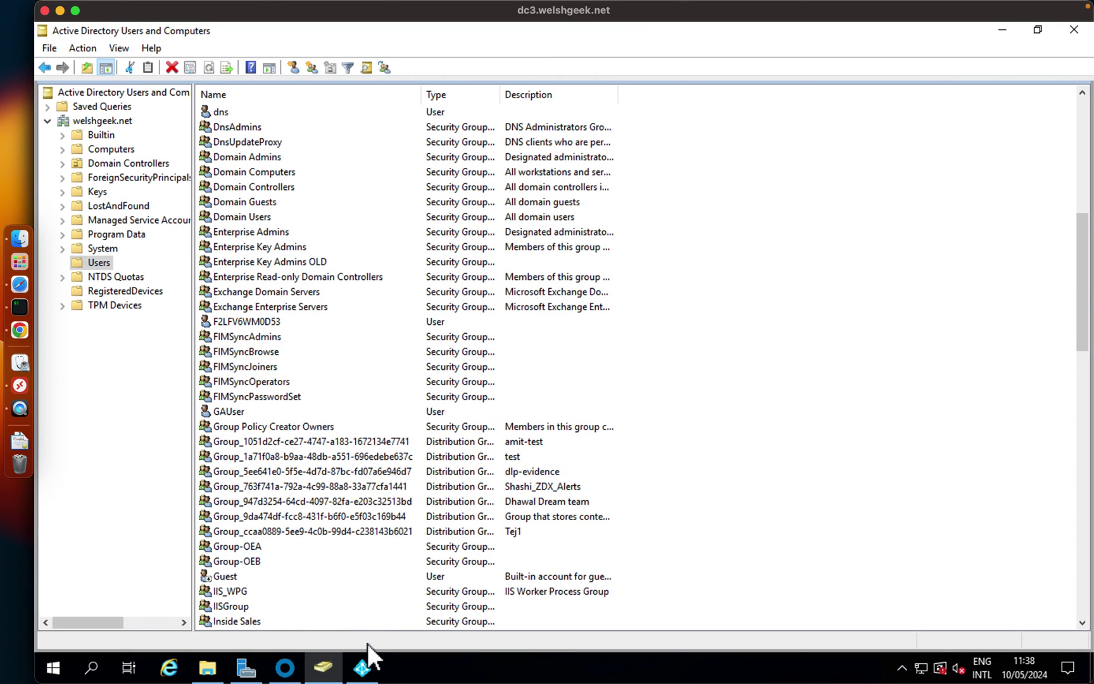
Start a Delta Import on the welshgeek.net connector in Synchronization Service Manager.
{"action": "left_click", "coordinate": [362, 668]}
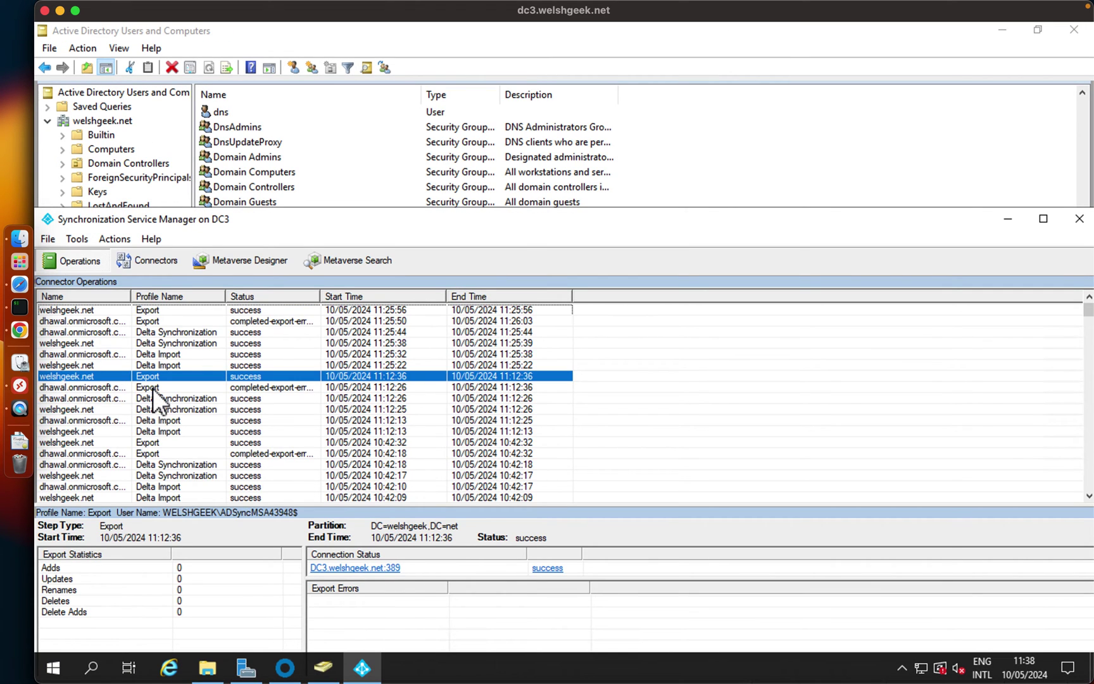
{"action": "left_click", "coordinate": [88, 367]}
{"action": "right_click", "coordinate": [89, 367]}
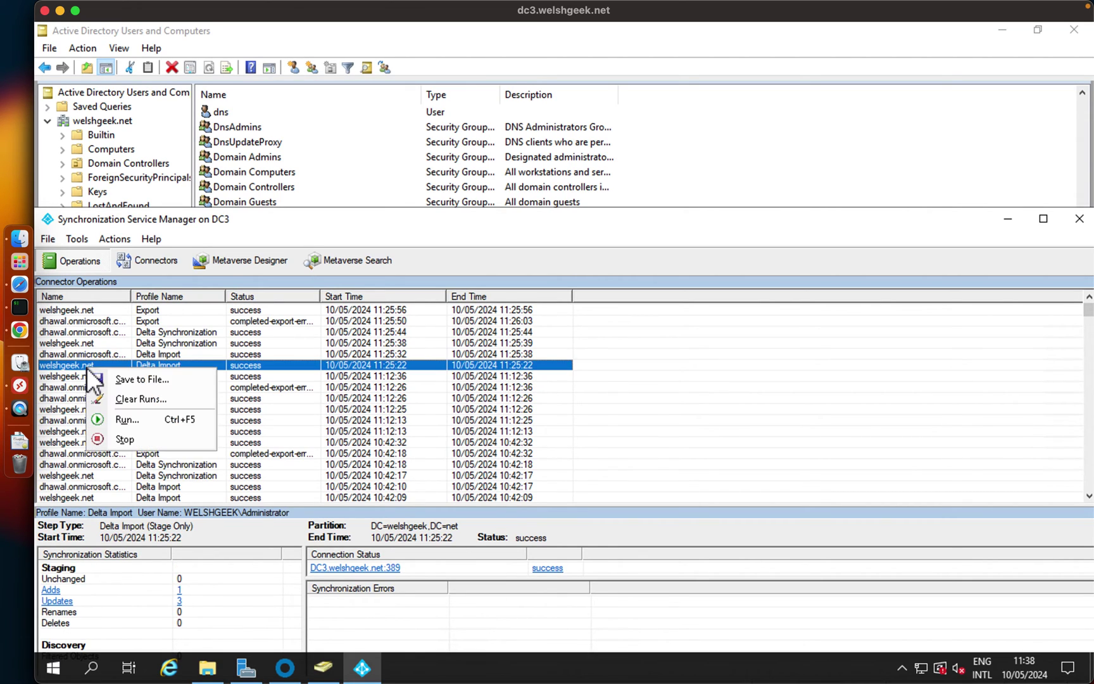
{"action": "left_click", "coordinate": [123, 418]}
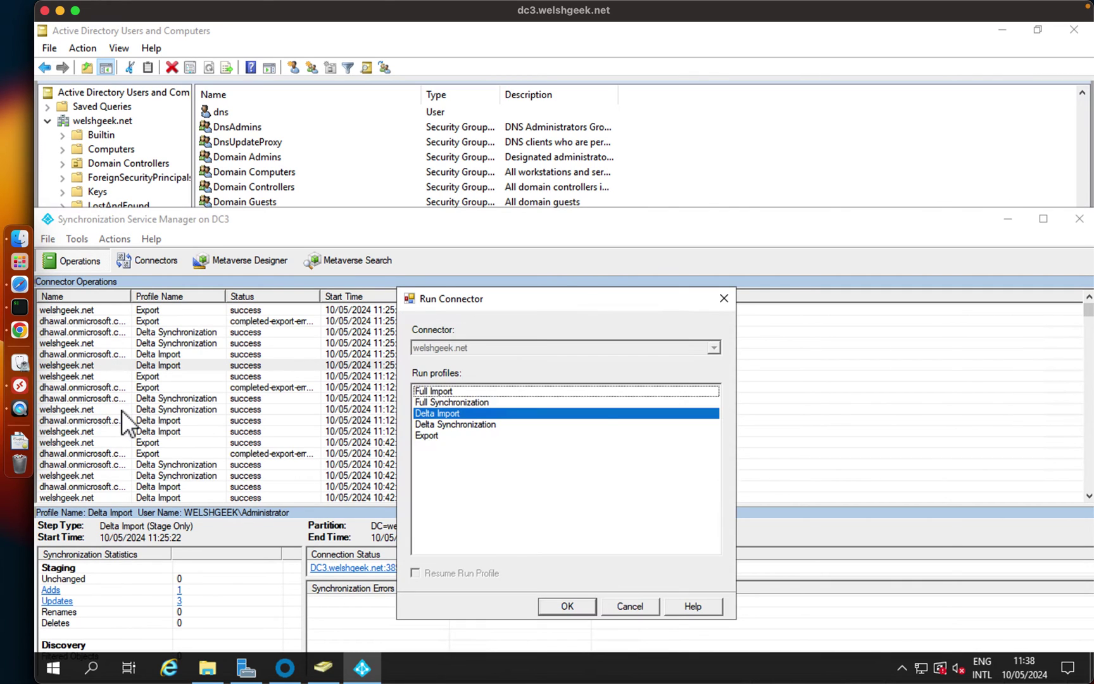
{"action": "left_click", "coordinate": [573, 599]}
Start a Delta Import on the AAD connector, accepting the warning, and begin another welshgeek.net run.
{"action": "left_click", "coordinate": [90, 356]}
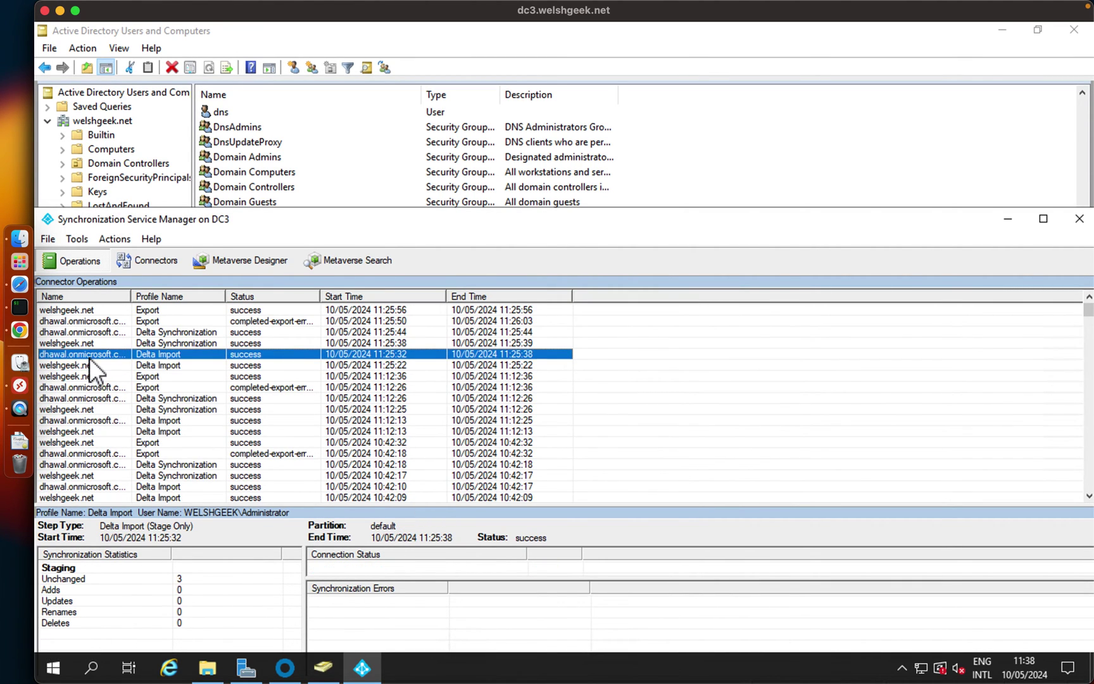
{"action": "right_click", "coordinate": [89, 358]}
{"action": "left_click", "coordinate": [119, 407]}
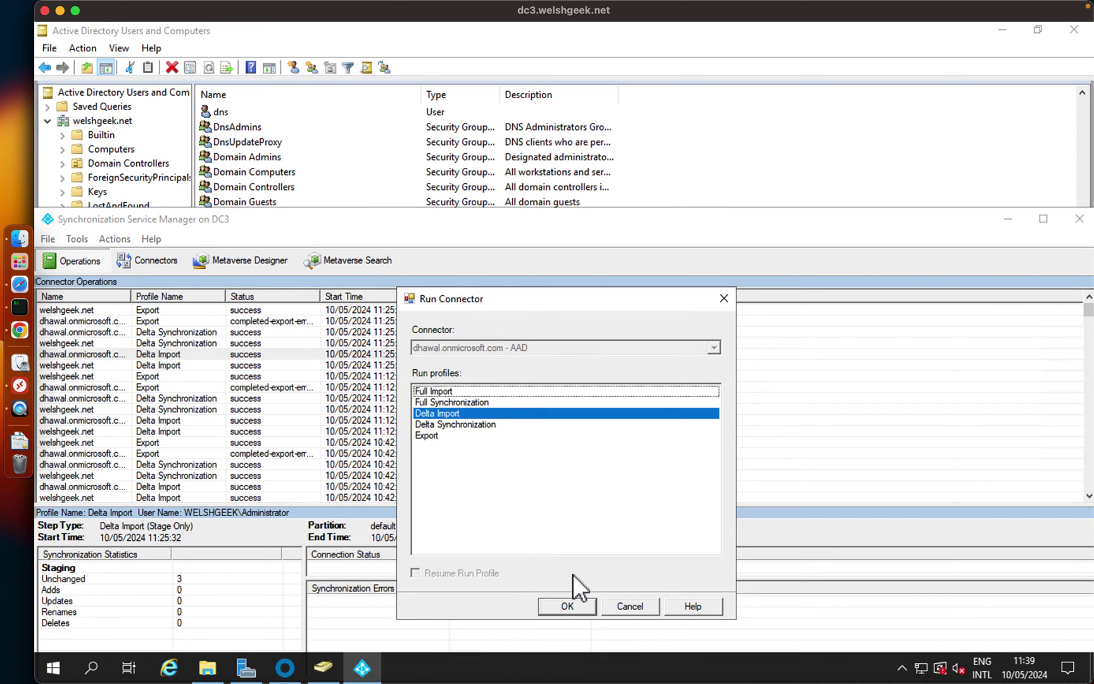
{"action": "left_click", "coordinate": [573, 604]}
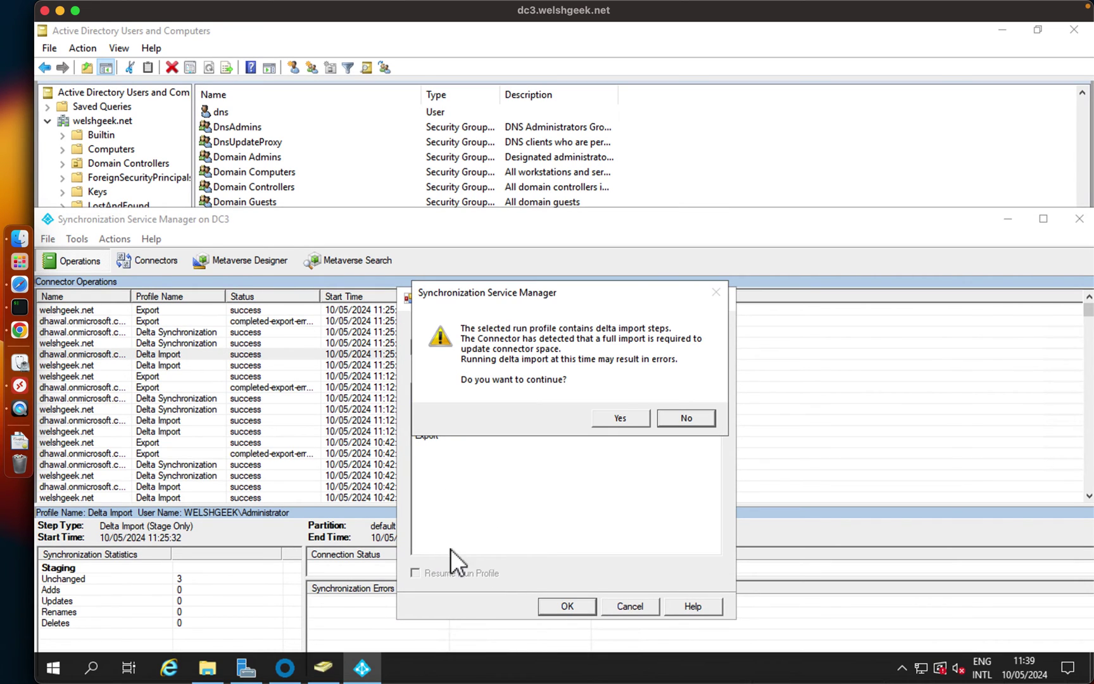
{"action": "left_click", "coordinate": [644, 413]}
{"action": "left_click", "coordinate": [96, 345]}
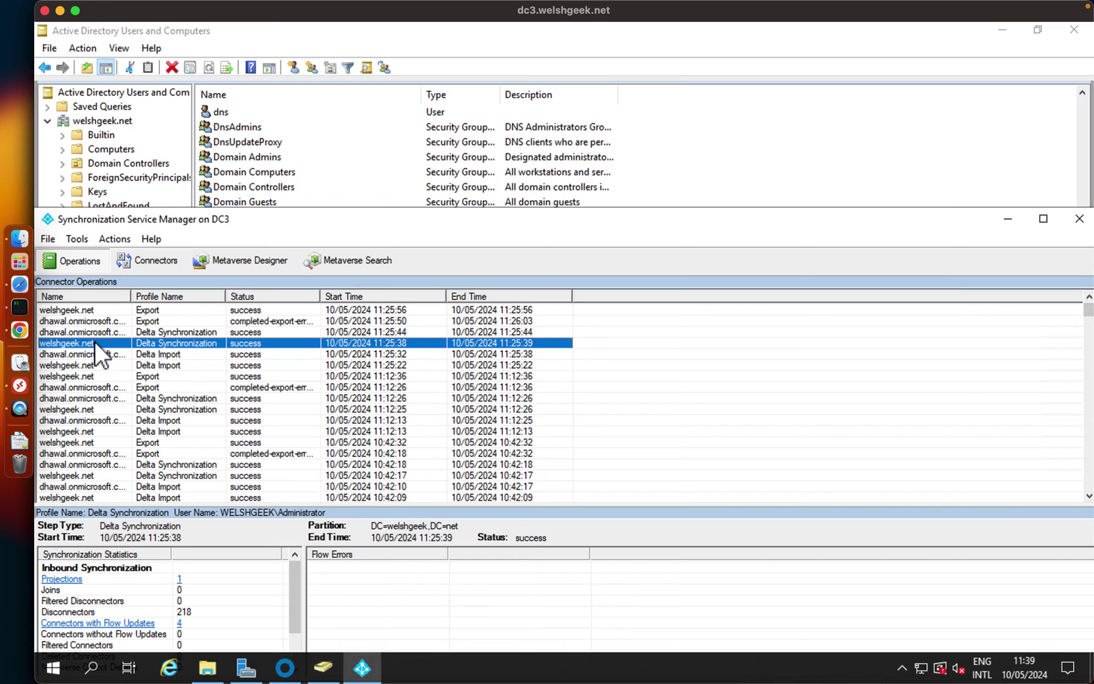
{"action": "right_click", "coordinate": [95, 344]}
Run Delta Synchronization on both the welshgeek.net and AAD connectors.
{"action": "left_click", "coordinate": [122, 393]}
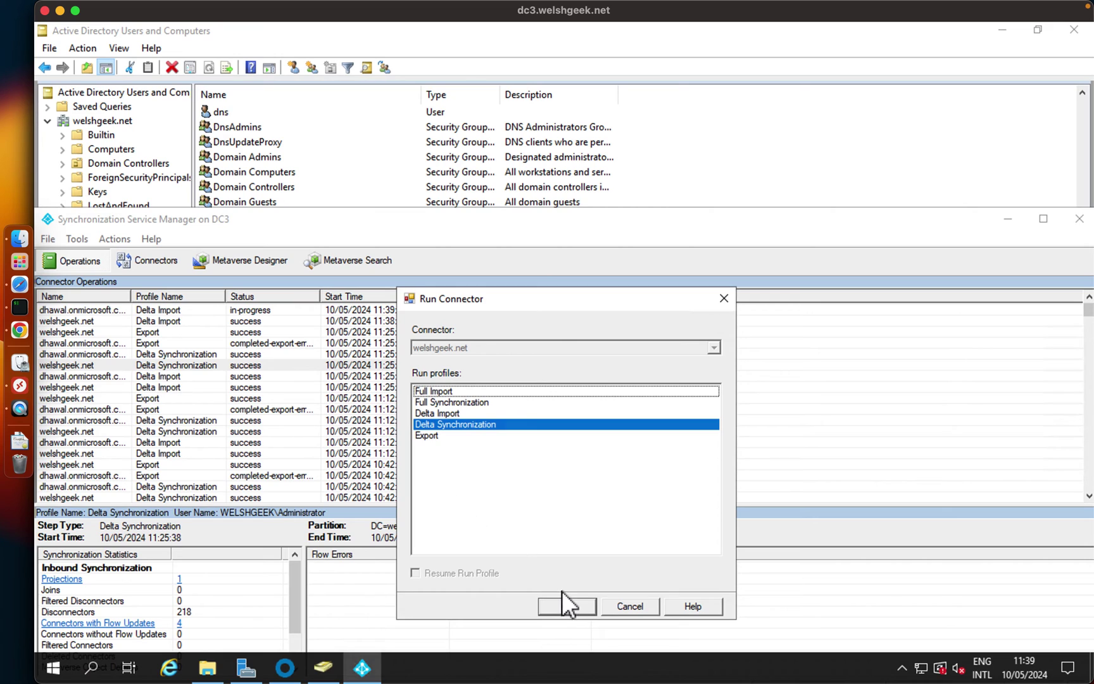
{"action": "left_click", "coordinate": [566, 607]}
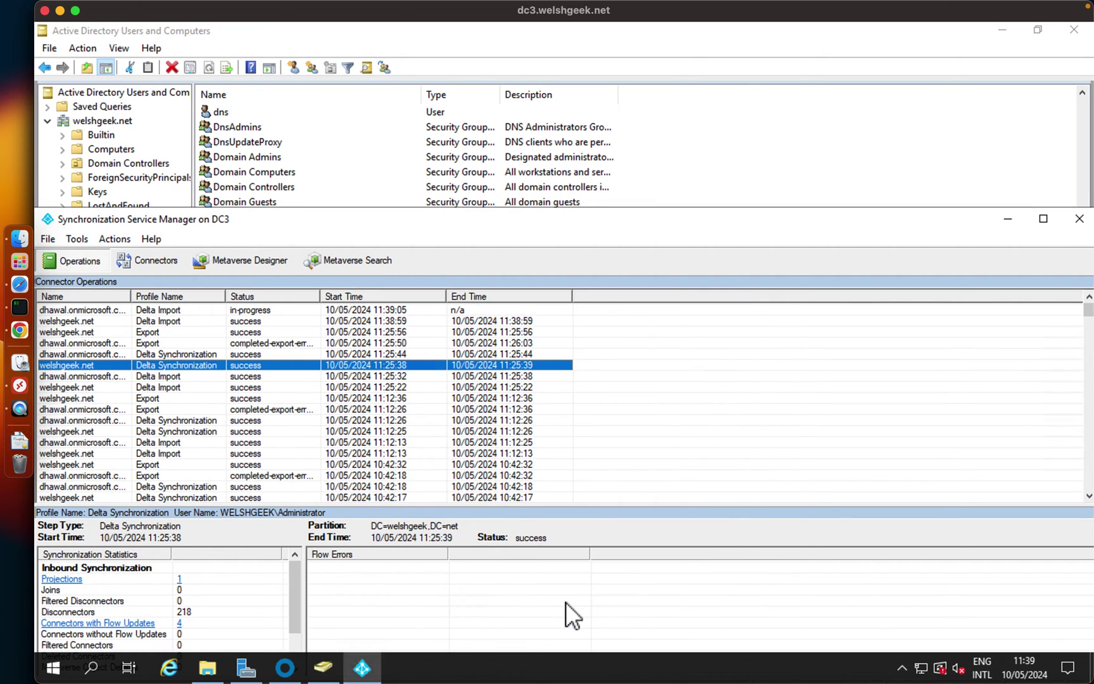
{"action": "left_click", "coordinate": [80, 355]}
{"action": "right_click", "coordinate": [81, 356]}
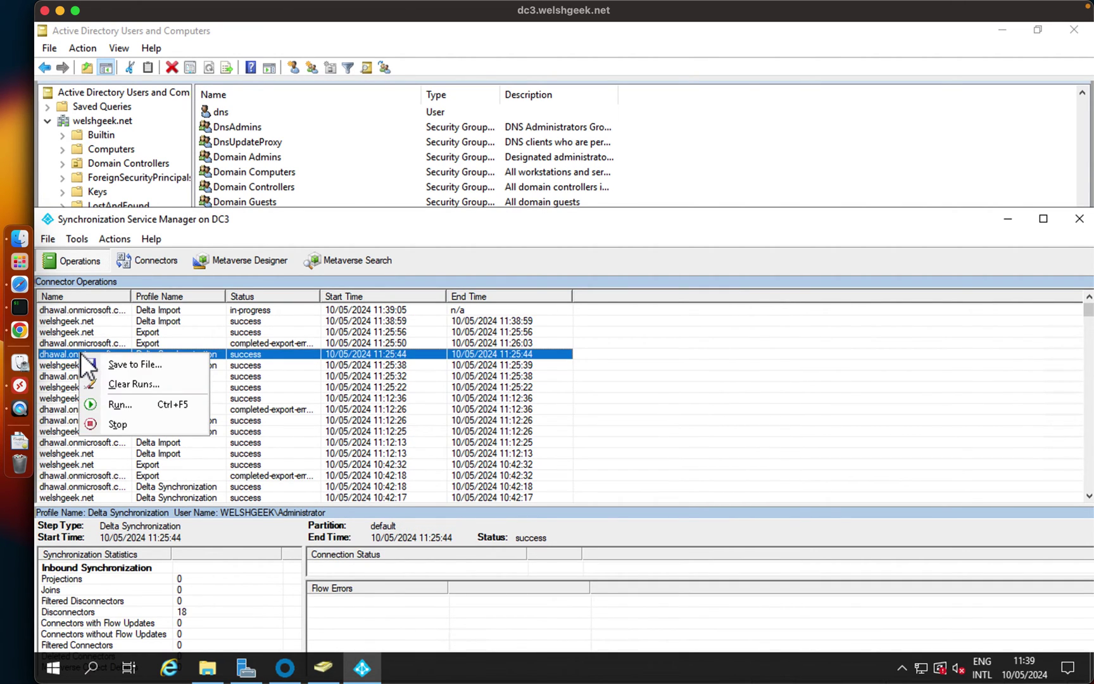
{"action": "left_click", "coordinate": [119, 400]}
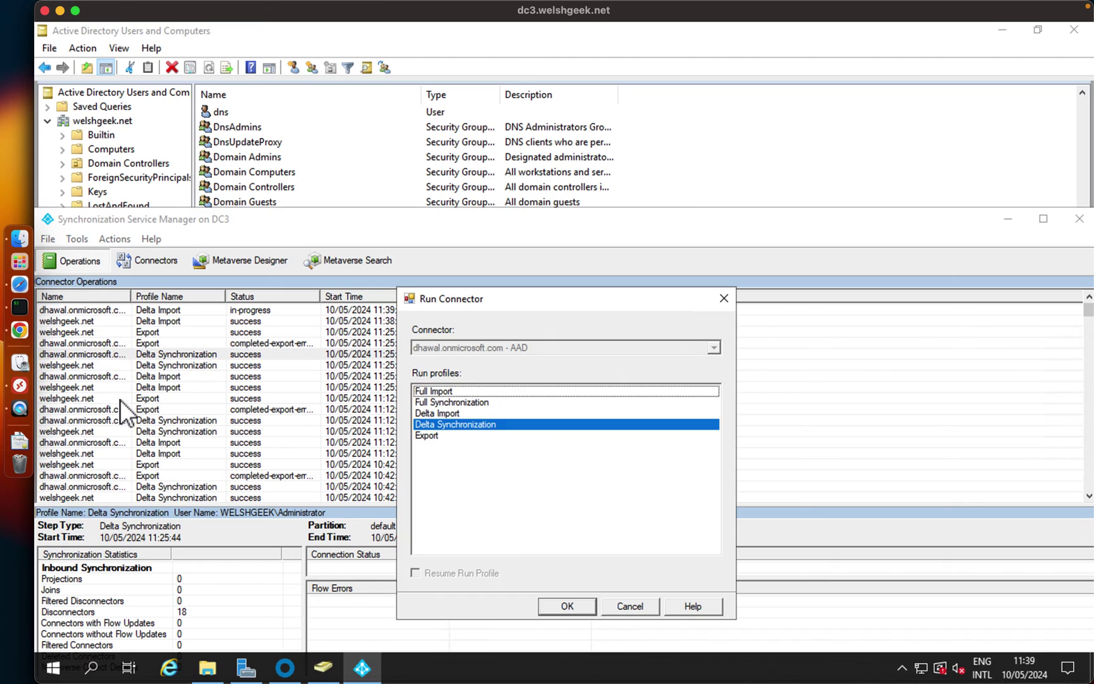
{"action": "left_click", "coordinate": [564, 606]}
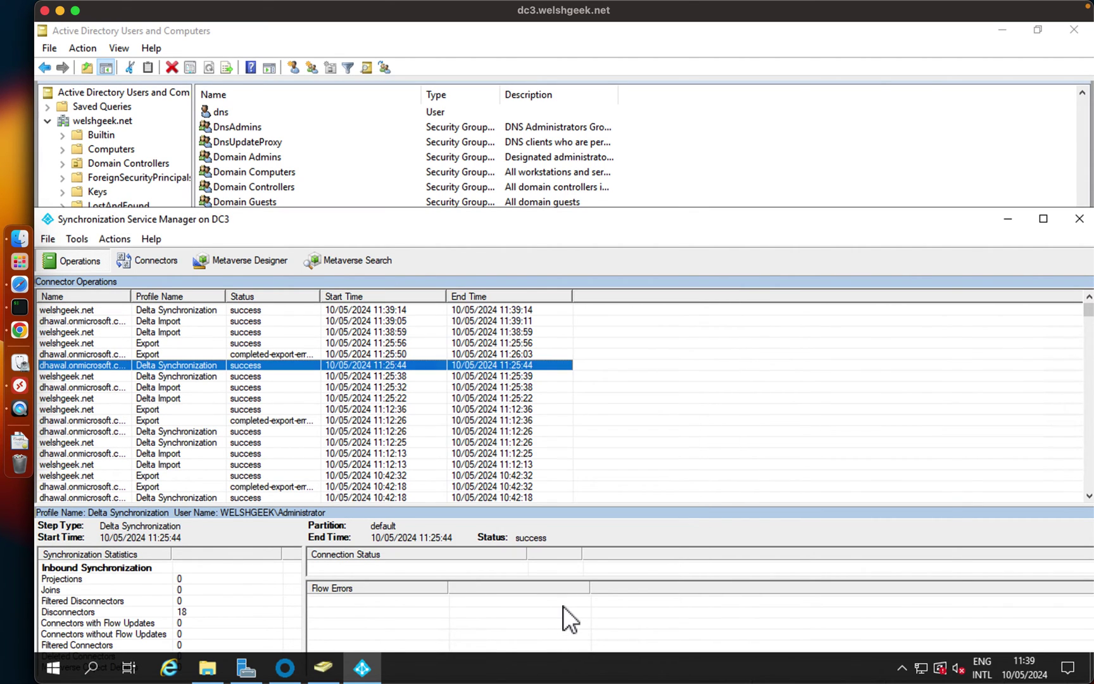
Start an Export on the AAD connector.
{"action": "left_click", "coordinate": [79, 354]}
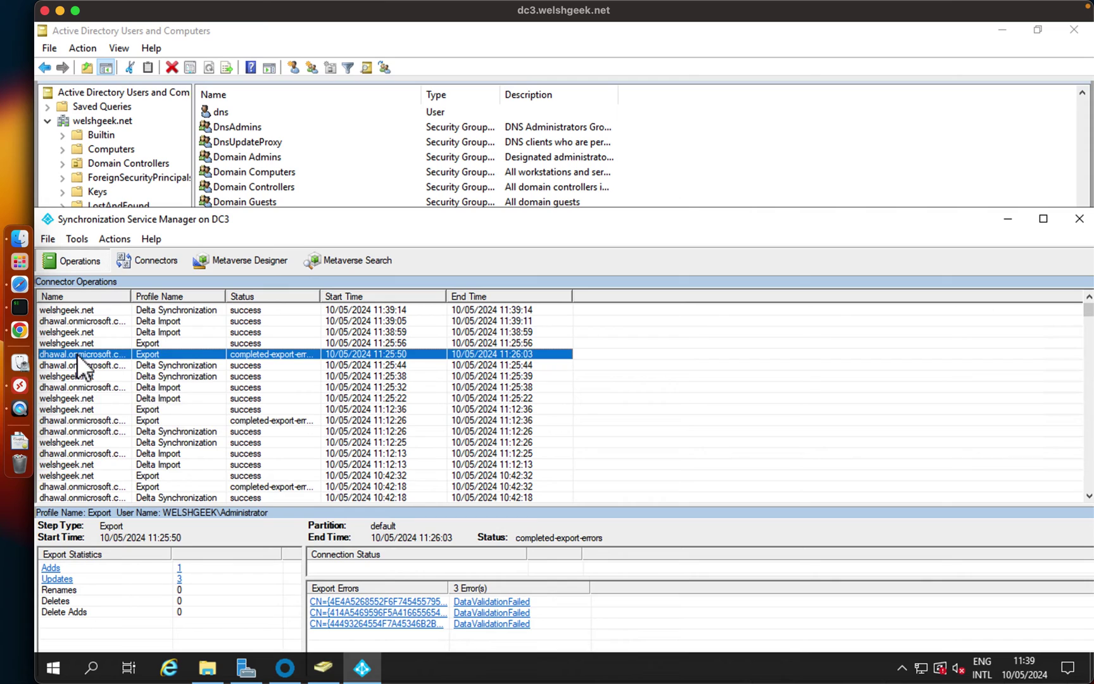
{"action": "right_click", "coordinate": [77, 356]}
{"action": "left_click", "coordinate": [116, 404]}
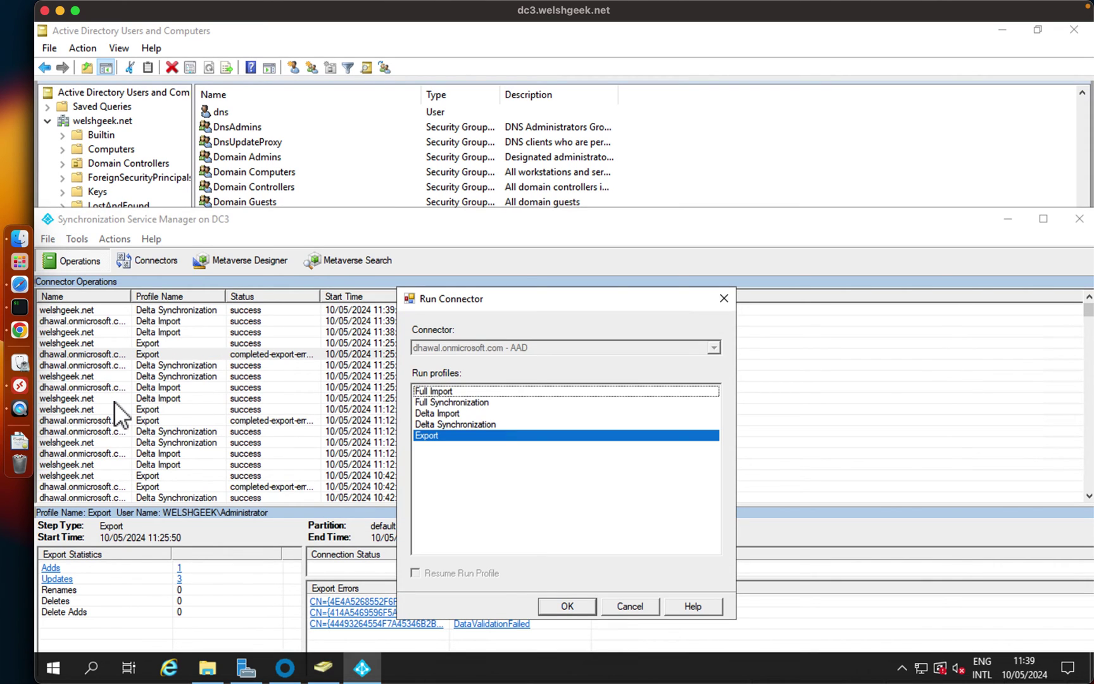
{"action": "left_click", "coordinate": [565, 606]}
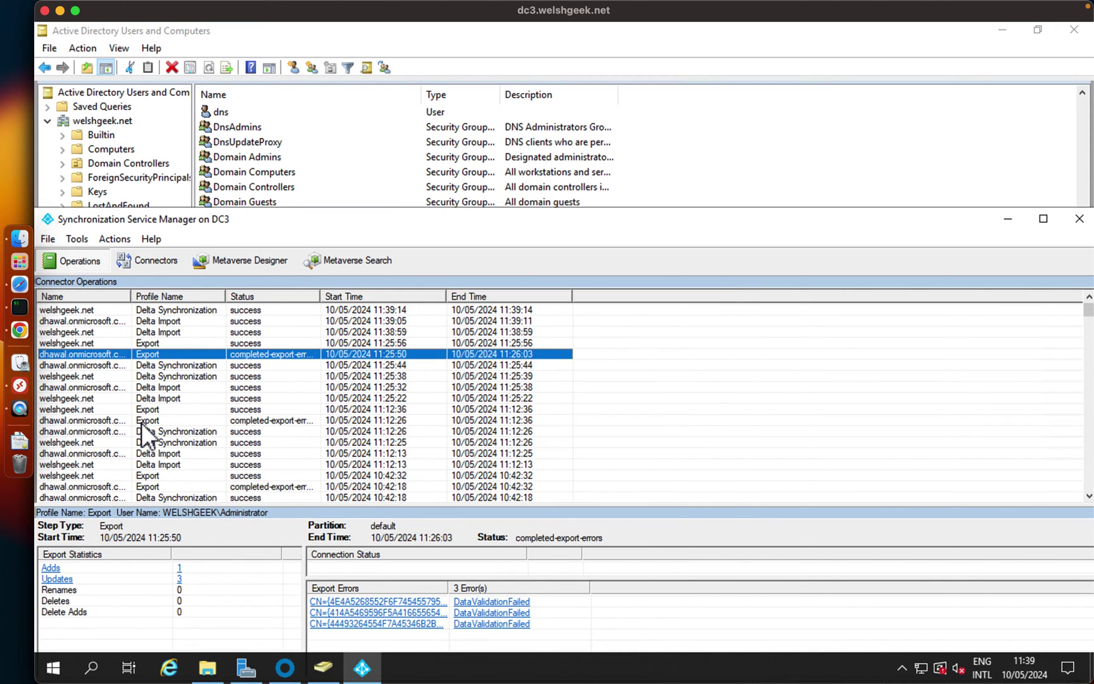
{"action": "left_click", "coordinate": [69, 340]}
{"action": "right_click", "coordinate": [69, 340]}
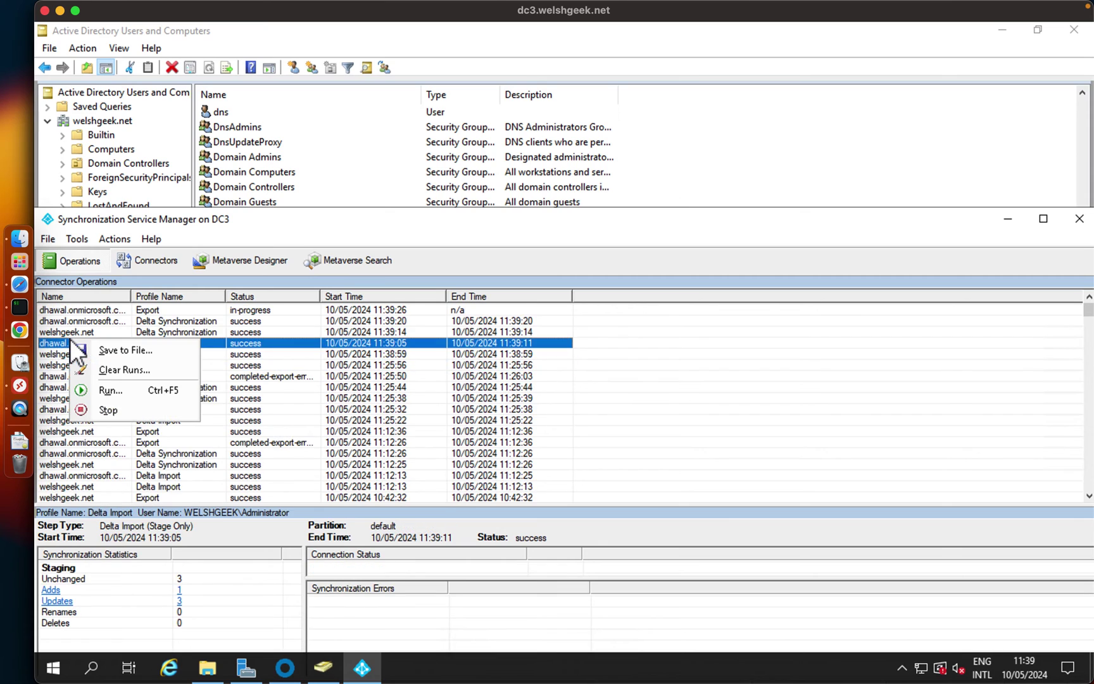
{"action": "key", "text": "Escape"}
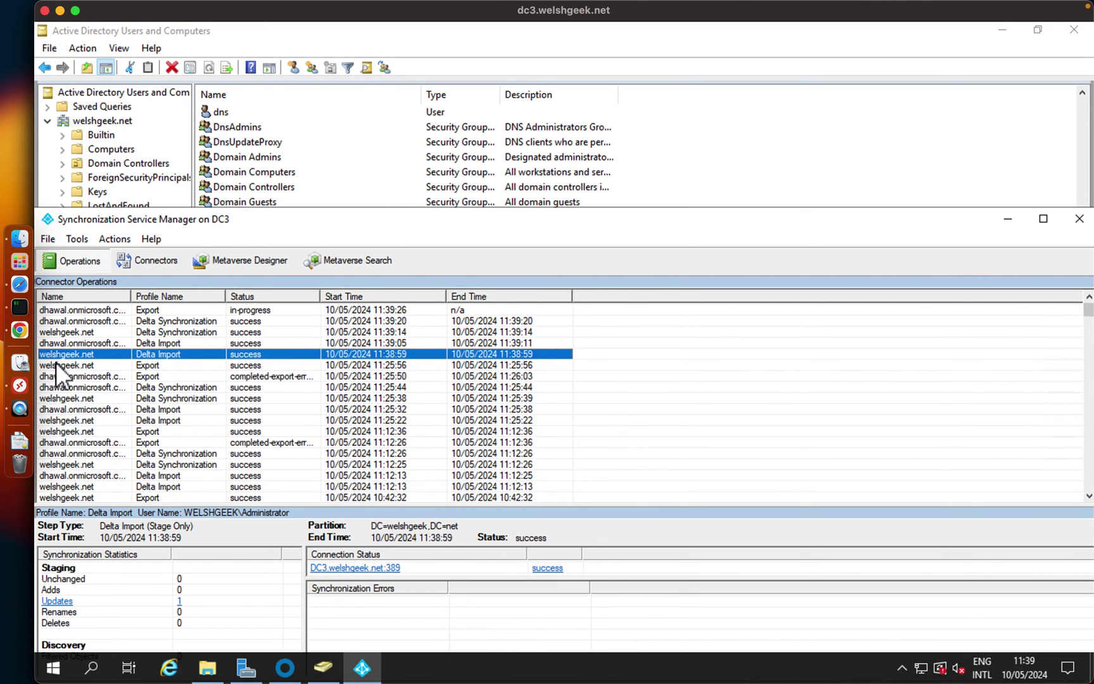
Start an Export on welshgeek.net, then switch to the Azure portal.
{"action": "left_click", "coordinate": [56, 365]}
{"action": "right_click", "coordinate": [57, 366]}
{"action": "left_click", "coordinate": [97, 409]}
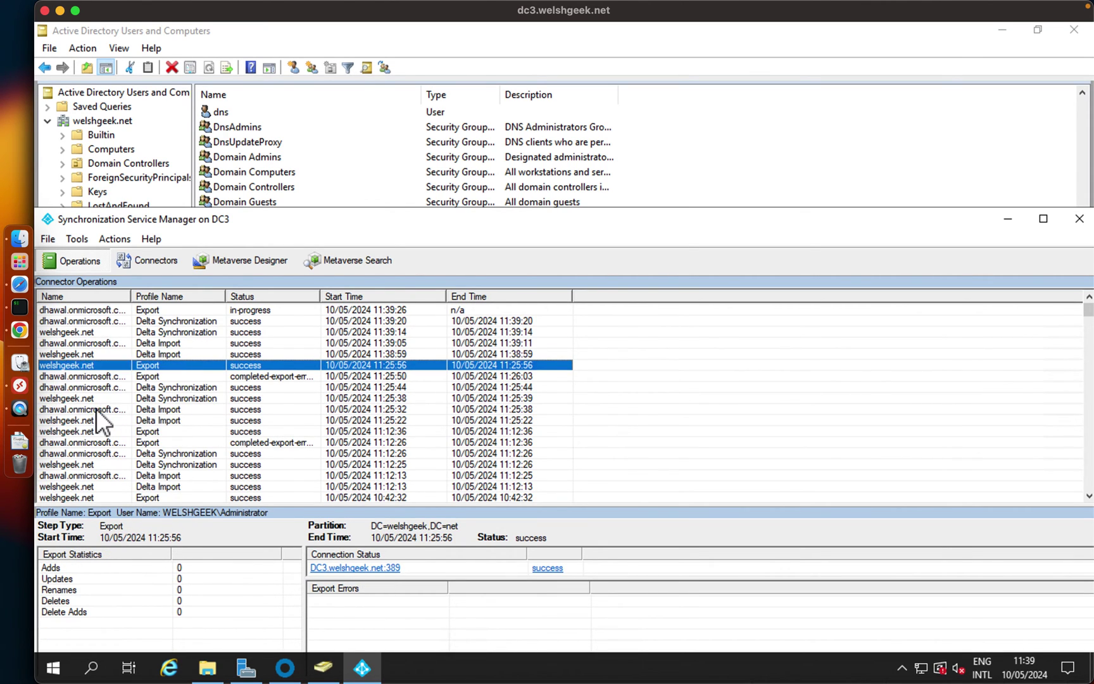
{"action": "left_click", "coordinate": [584, 601]}
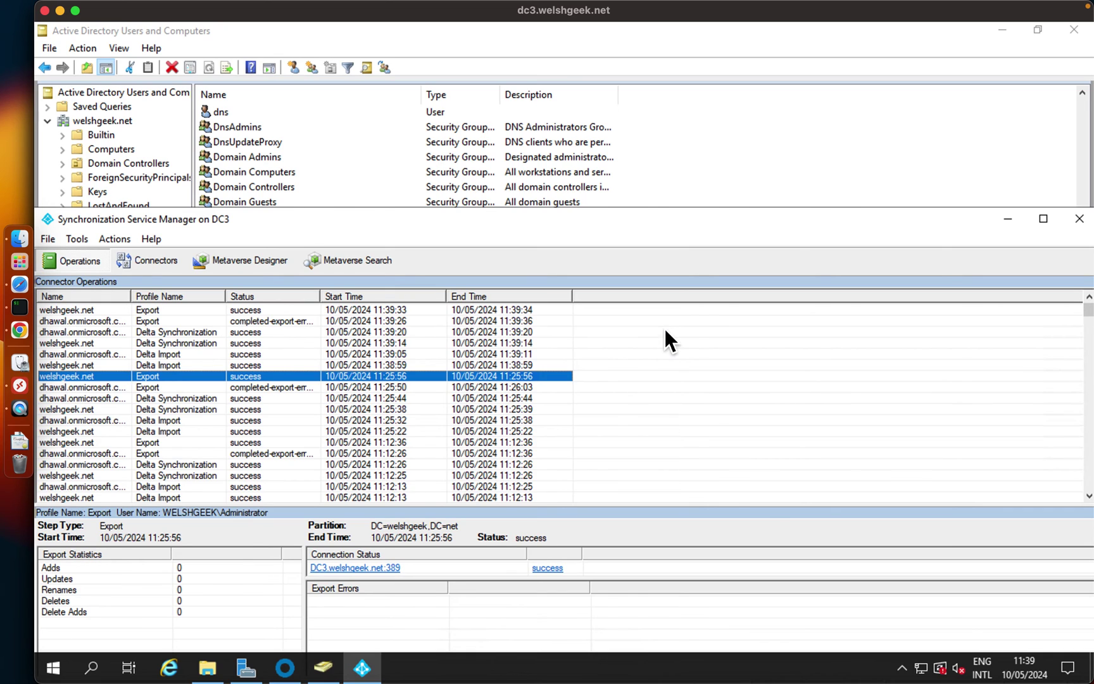
{"action": "key", "text": "super+Tab"}
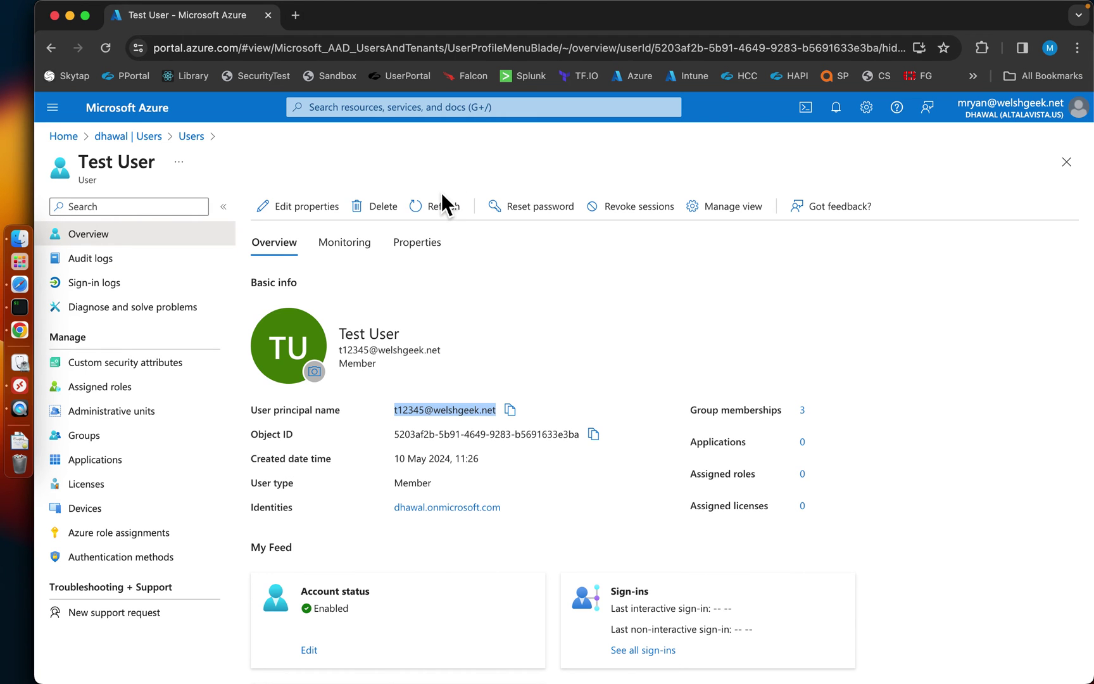
Refresh Test User in Azure and check the synced on-premises principal name, then return to Remote Desktop.
{"action": "left_click", "coordinate": [445, 209]}
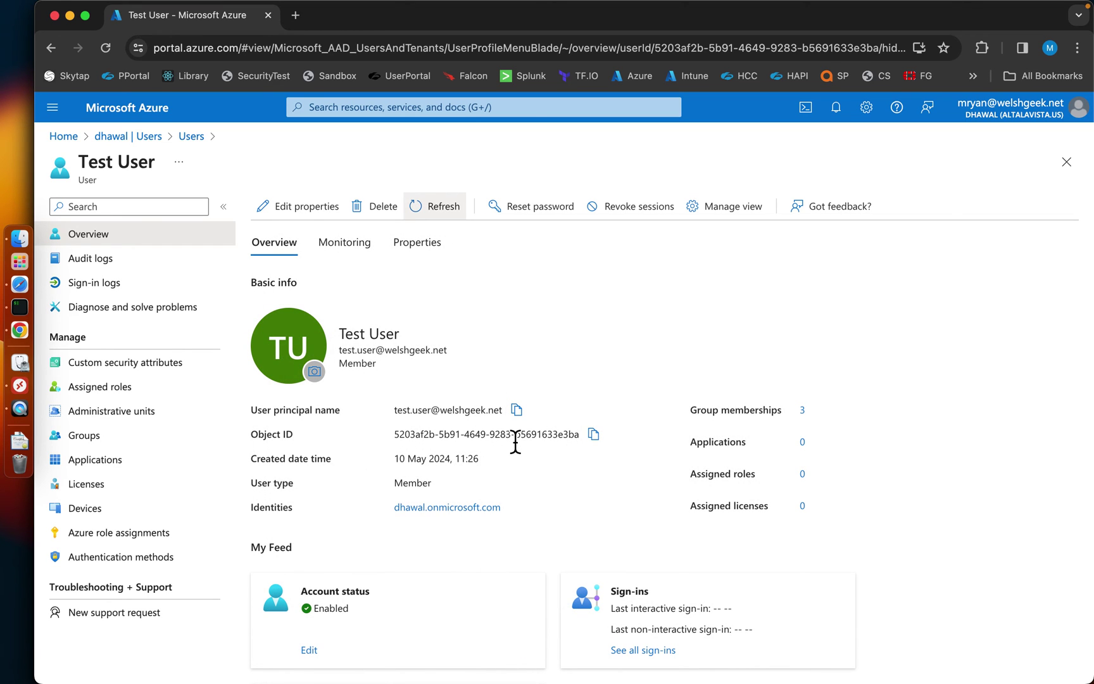
{"action": "left_click", "coordinate": [418, 243]}
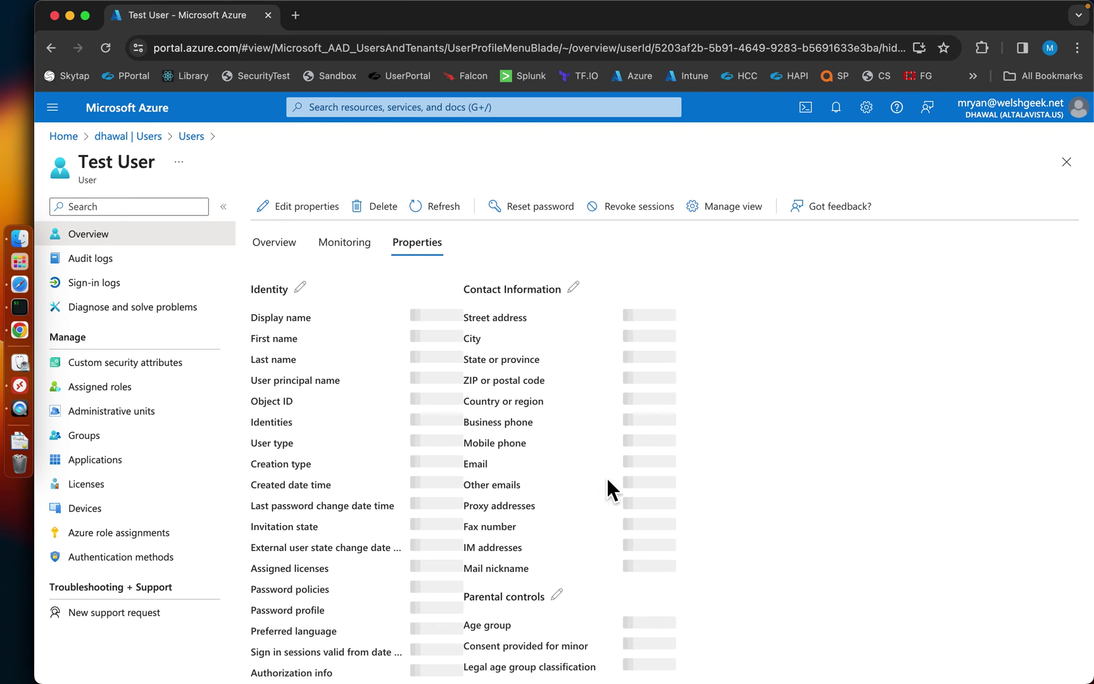
{"action": "scroll", "coordinate": [627, 543], "scroll_direction": "down", "scroll_amount": 10}
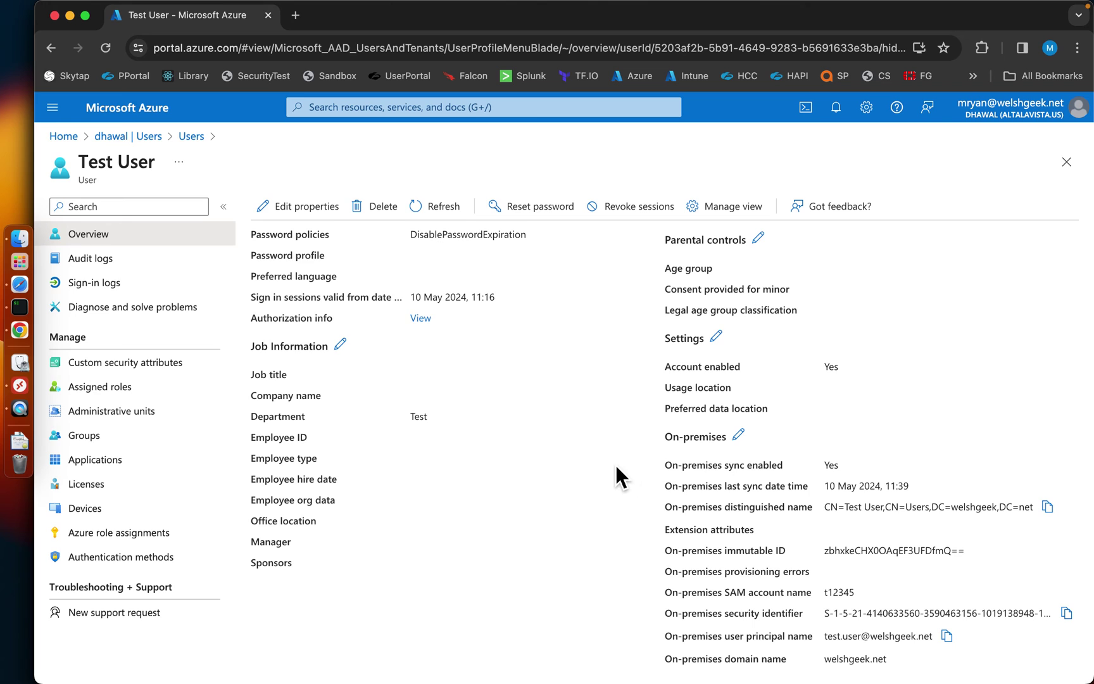
{"action": "key", "text": "super+Tab"}
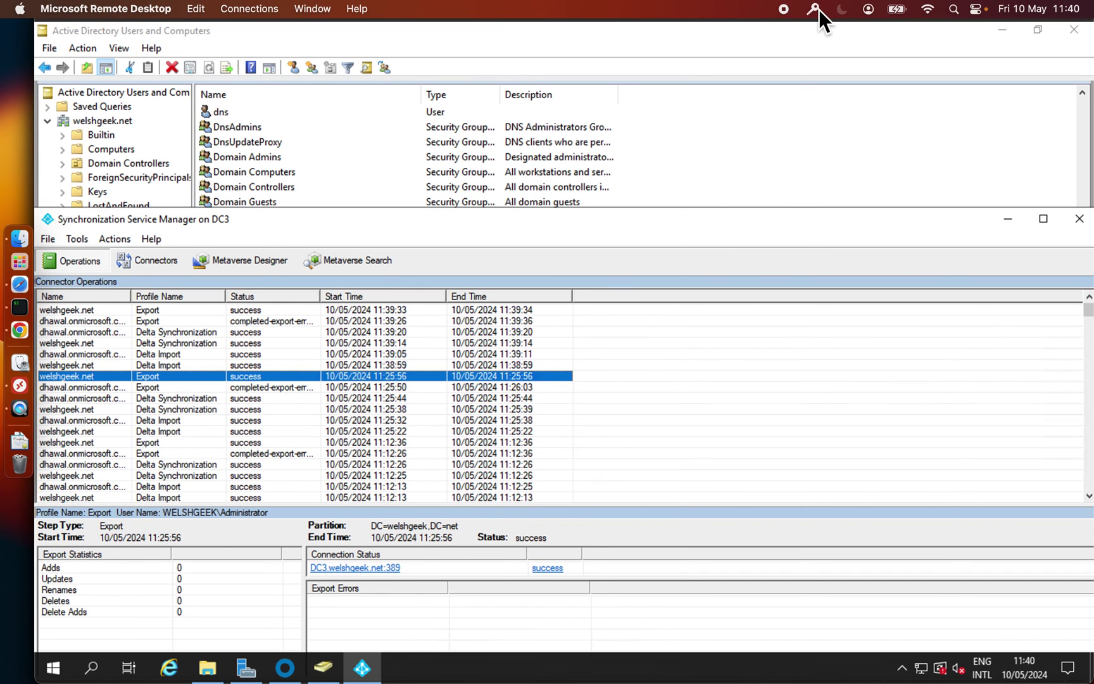
Sign out of the WELSHGEEK.NET realm from the Kerberos SSO extension's menu.
{"action": "key", "text": "super+Tab"}
{"action": "key", "text": "super+Tab"}
{"action": "key", "text": "super+Tab"}
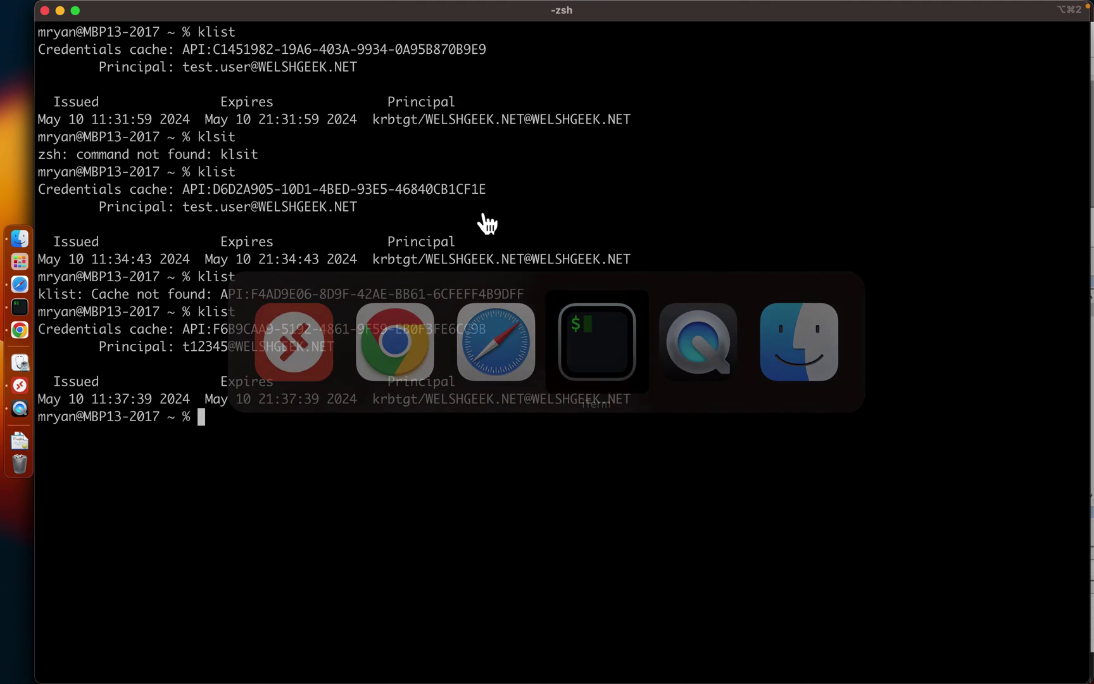
{"action": "key", "text": "super+Tab"}
{"action": "key", "text": "super+Tab"}
{"action": "key", "text": "super+Tab"}
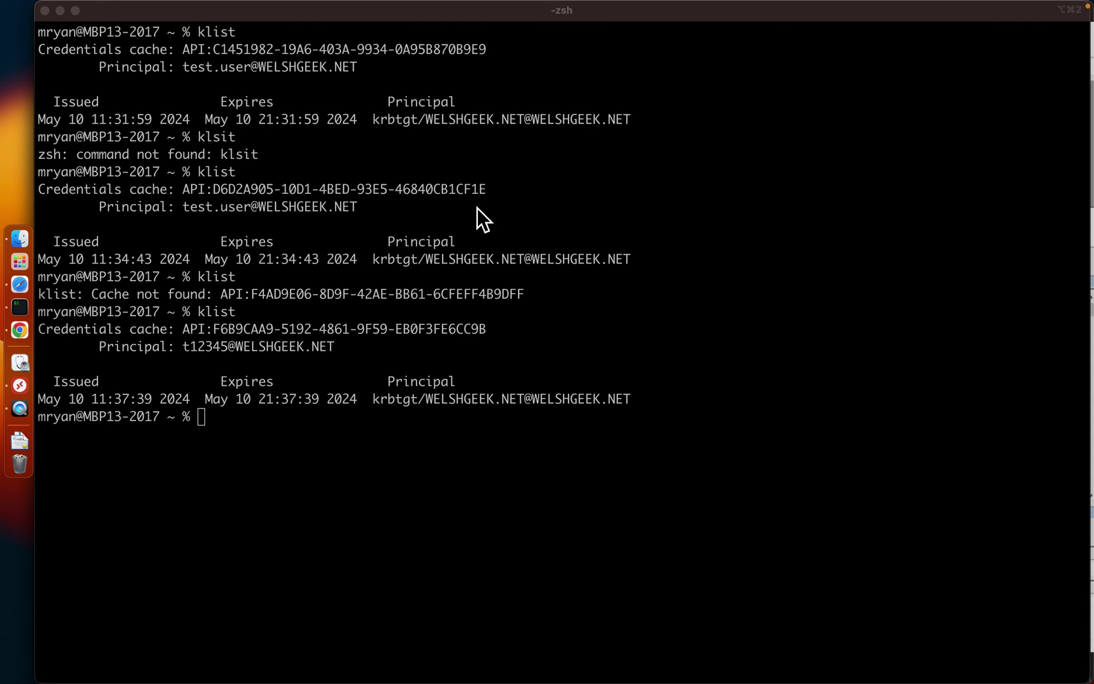
{"action": "left_click", "coordinate": [477, 211]}
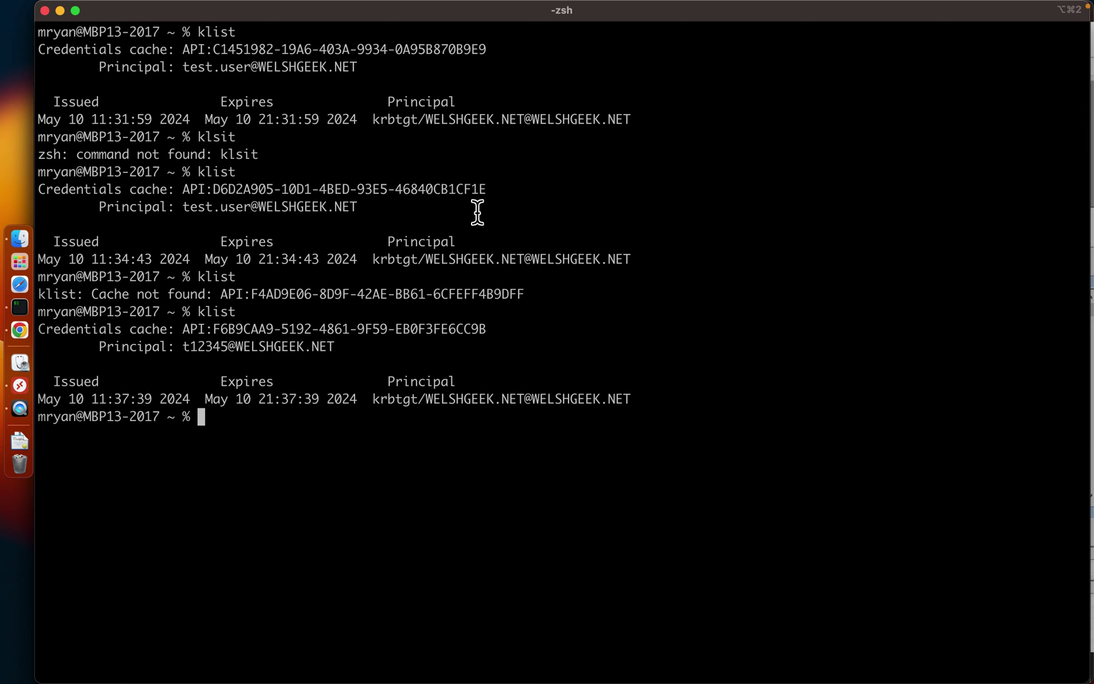
{"action": "key", "text": "super+Tab"}
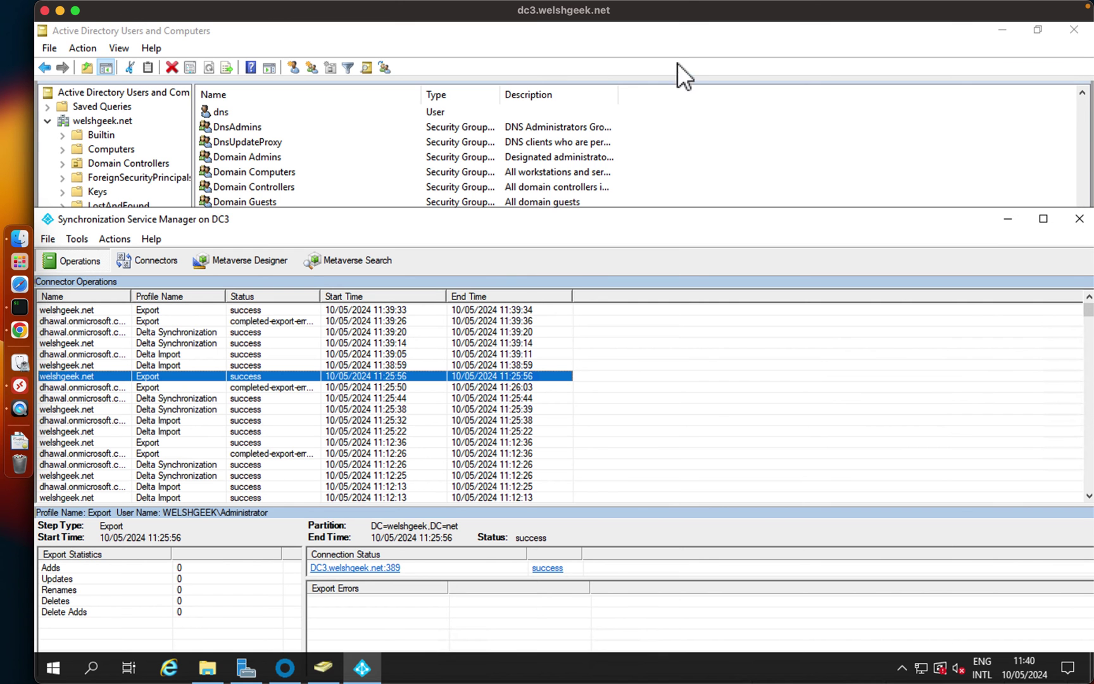
{"action": "left_click", "coordinate": [830, 11]}
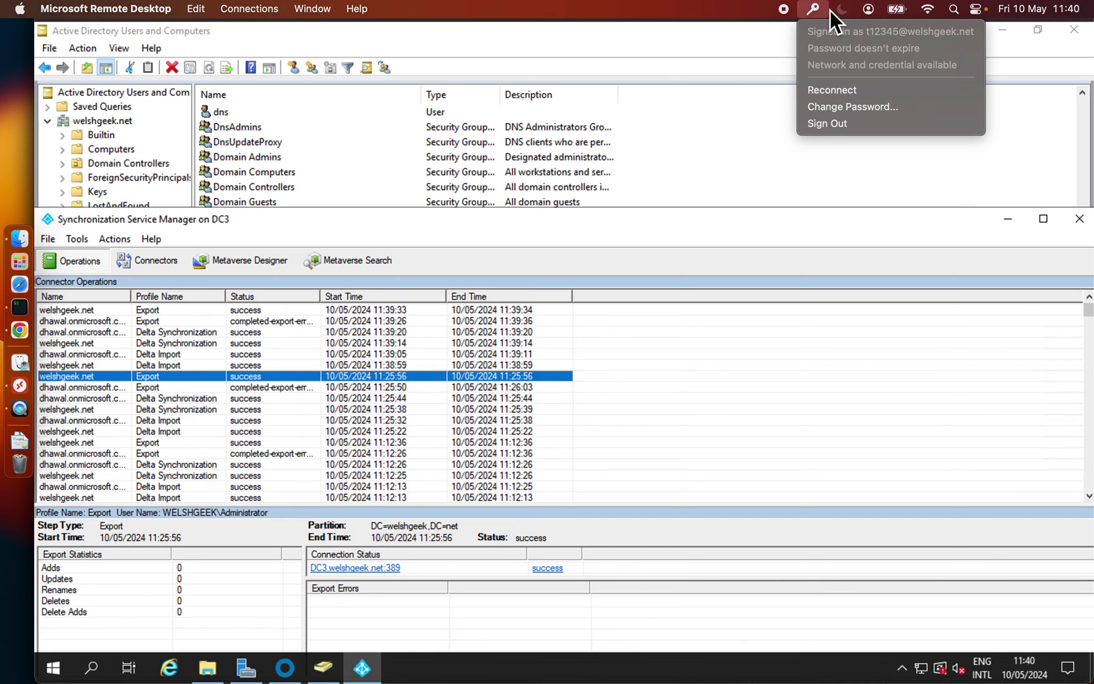
{"action": "left_click", "coordinate": [836, 120]}
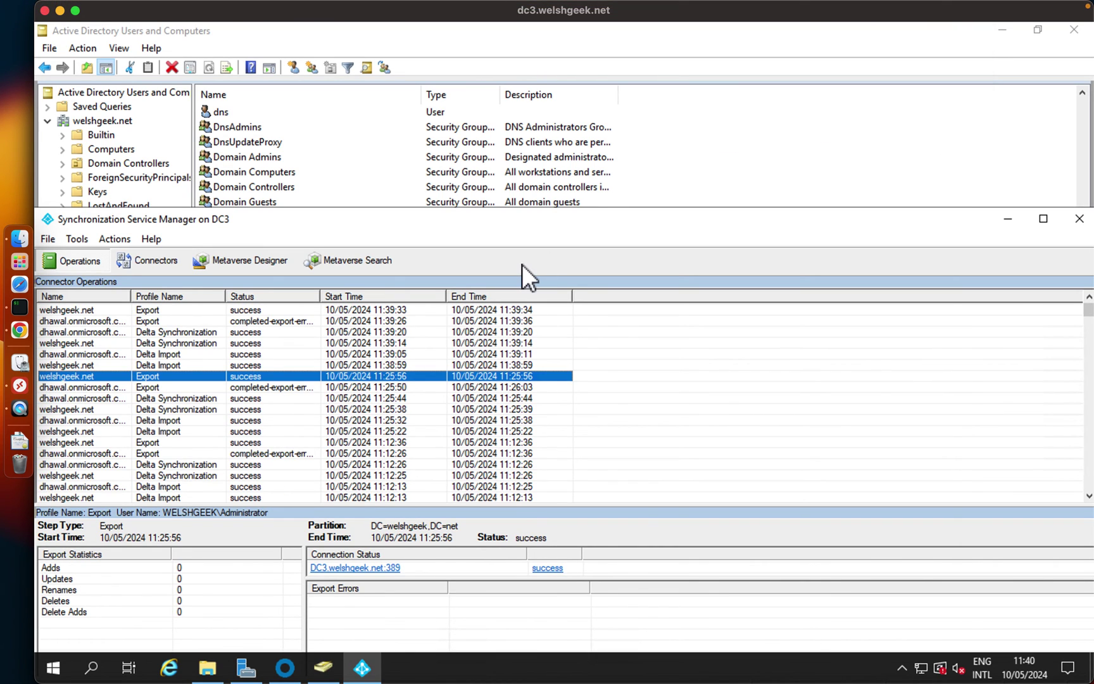
Sign back in to WELSHGEEK.NET with the test user's username and password.
{"action": "left_click", "coordinate": [833, 9]}
{"action": "left_click", "coordinate": [521, 232]}
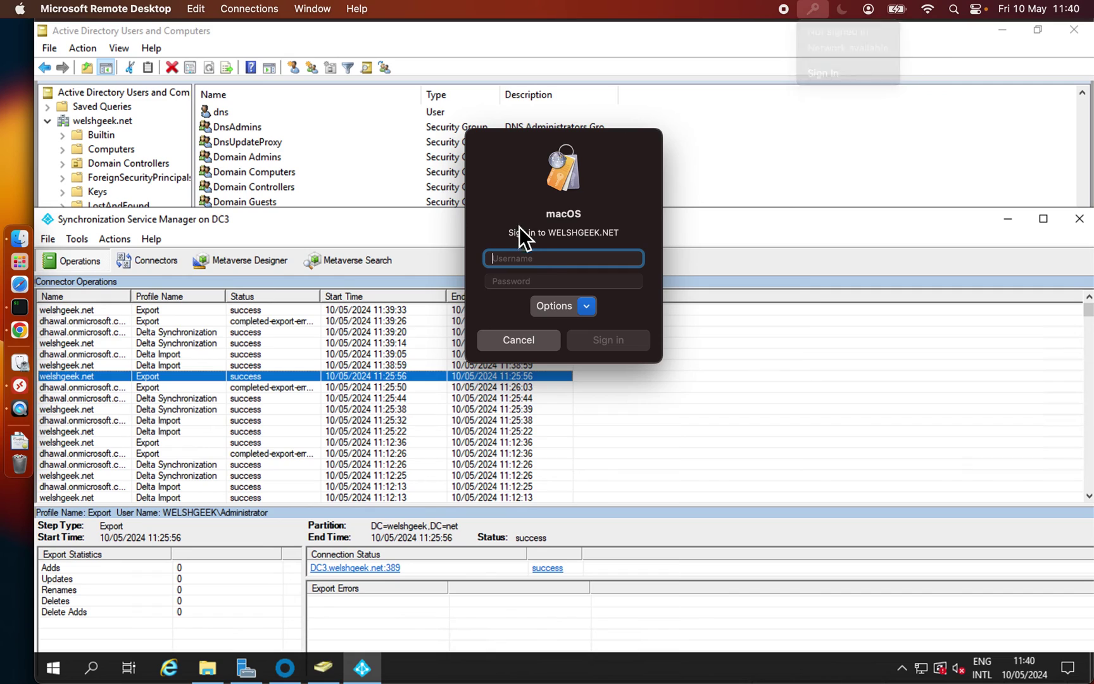
{"action": "type", "text": "t"}
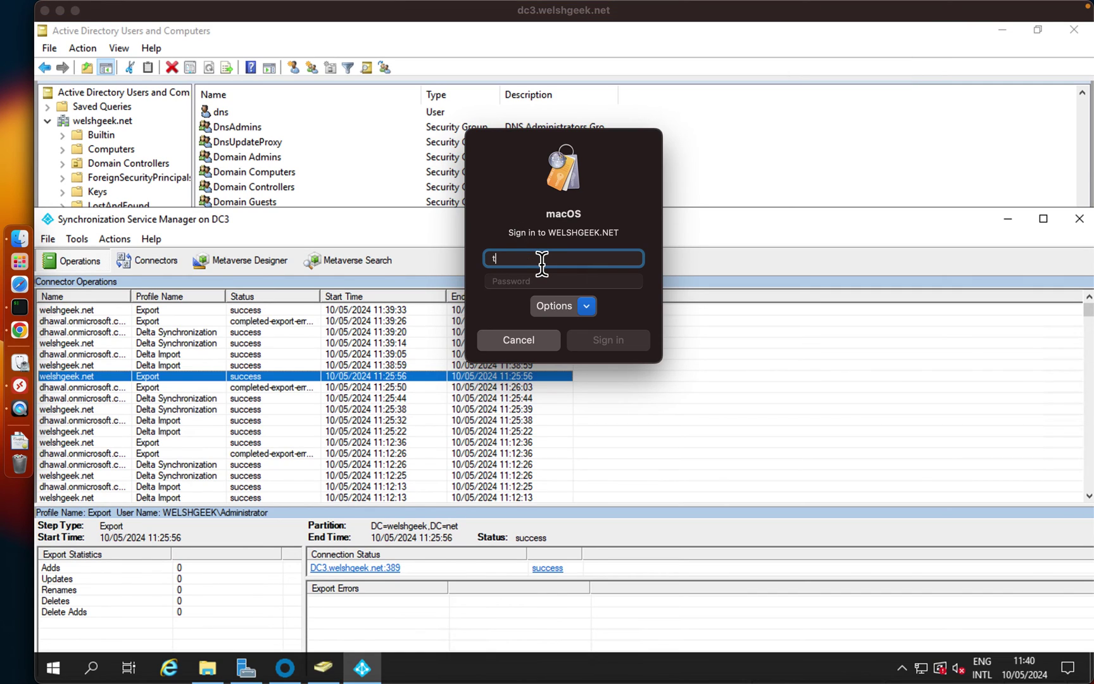
{"action": "type", "text": "est.user"}
{"action": "key", "text": "Tab"}
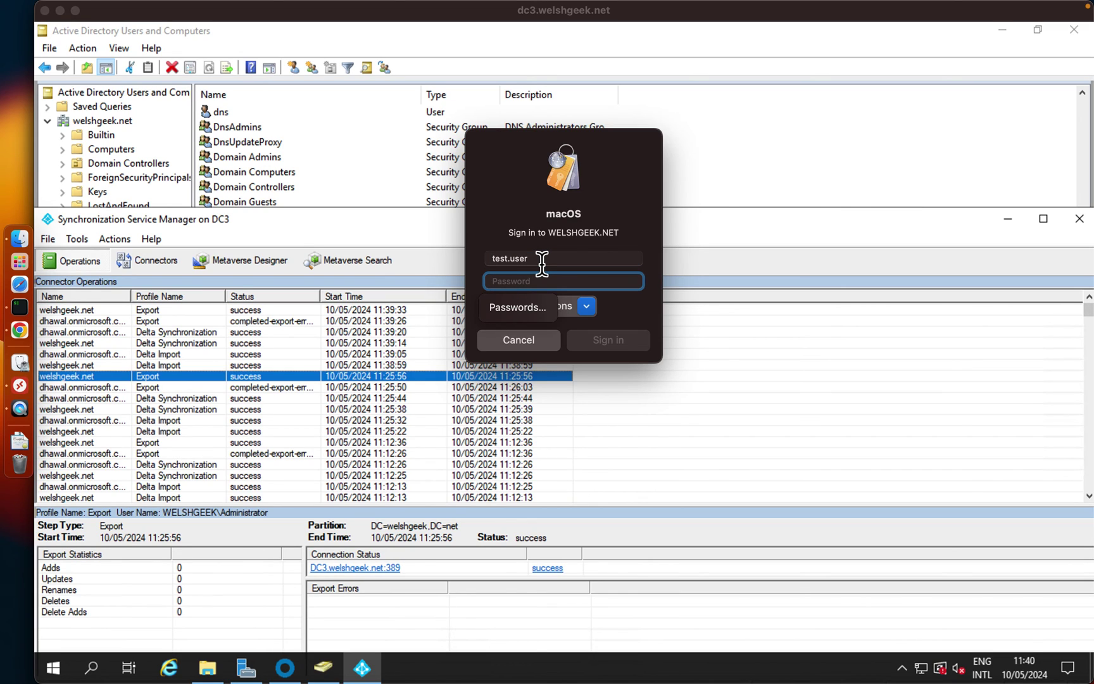
{"action": "type", "text": "•••••••••••"}
{"action": "key", "text": "Return"}
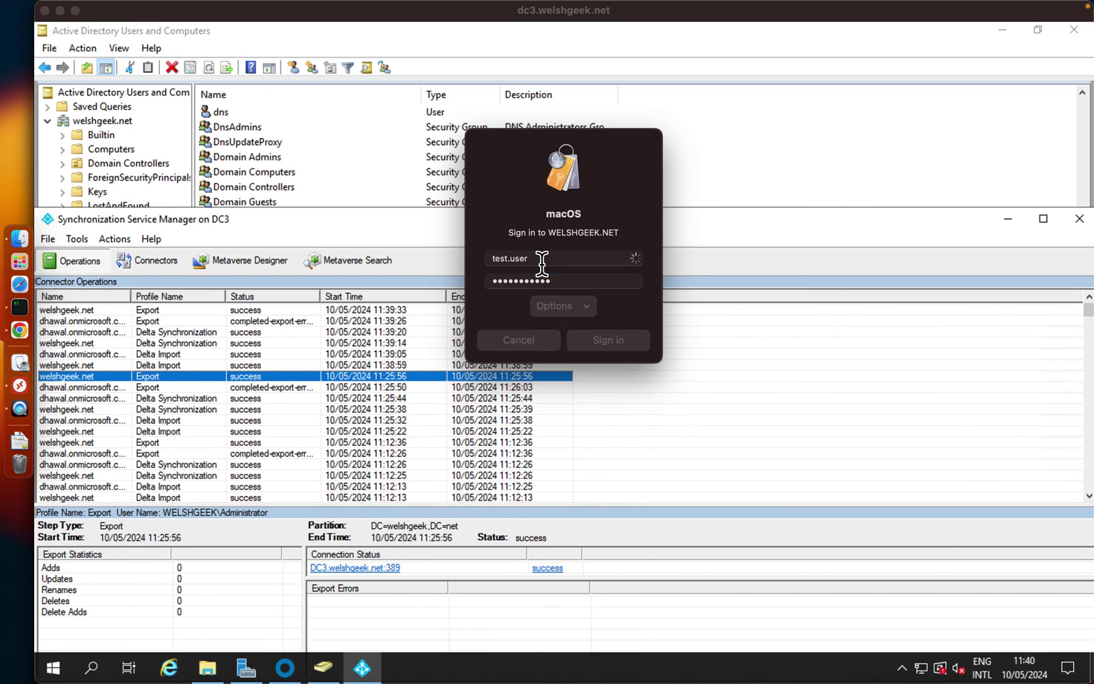
Dismiss the failed sign-in error and re-enter the password to complete sign-in.
{"action": "left_click", "coordinate": [563, 319]}
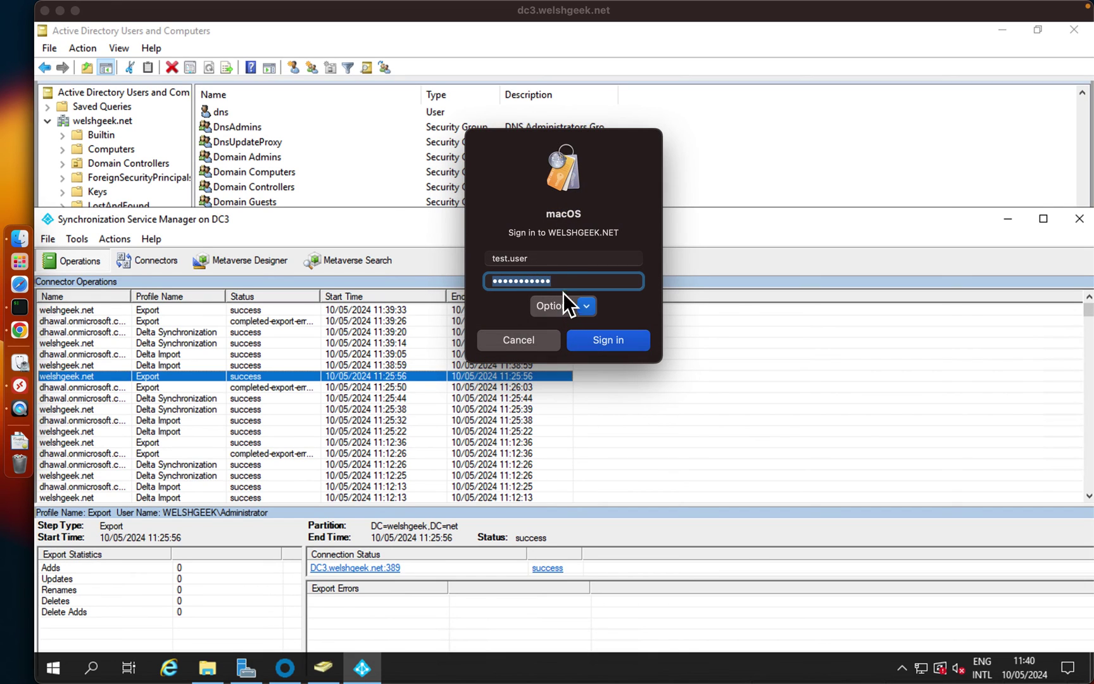
{"action": "type", "text": "•"}
{"action": "key", "text": "BackSpace"}
{"action": "type", "text": "•••••••••••"}
{"action": "key", "text": "Return"}
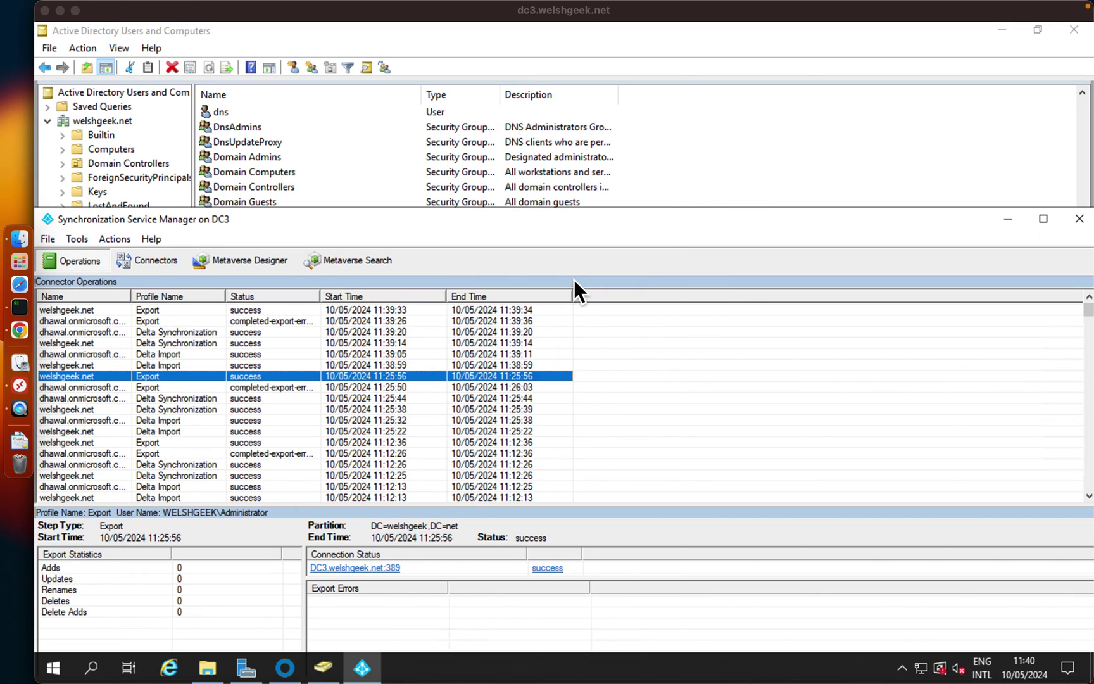
Confirm the signed-in status and run klist to list the fresh 11:40:34 ticket.
{"action": "left_click", "coordinate": [814, 8]}
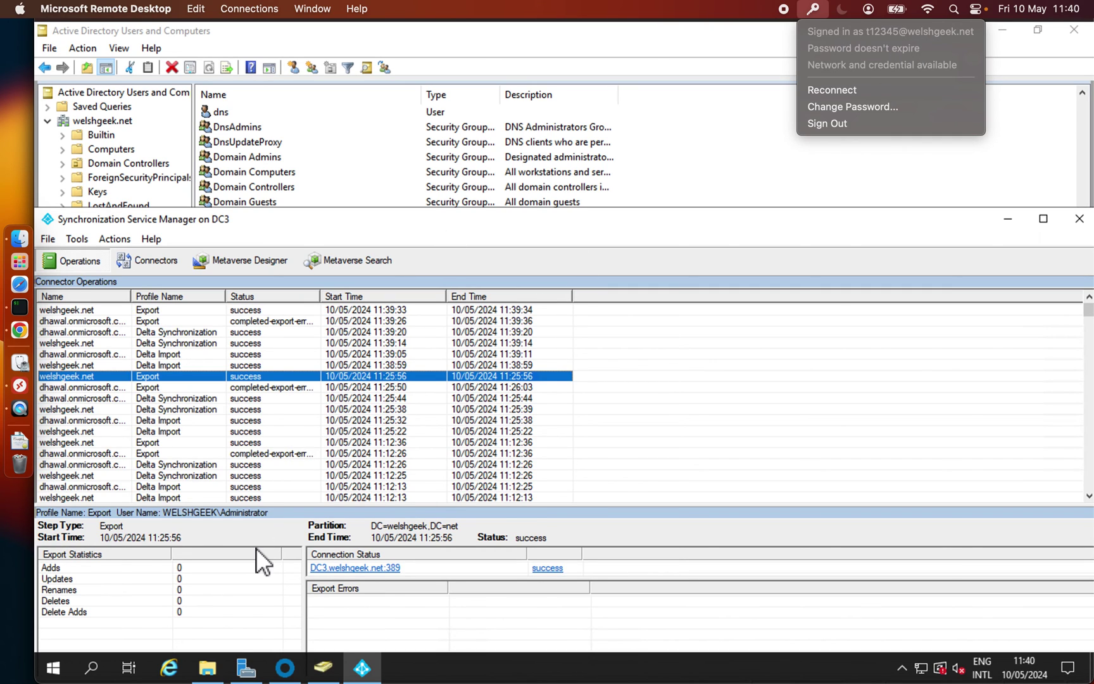
{"action": "key", "text": "super+Tab"}
{"action": "left_click", "coordinate": [398, 297]}
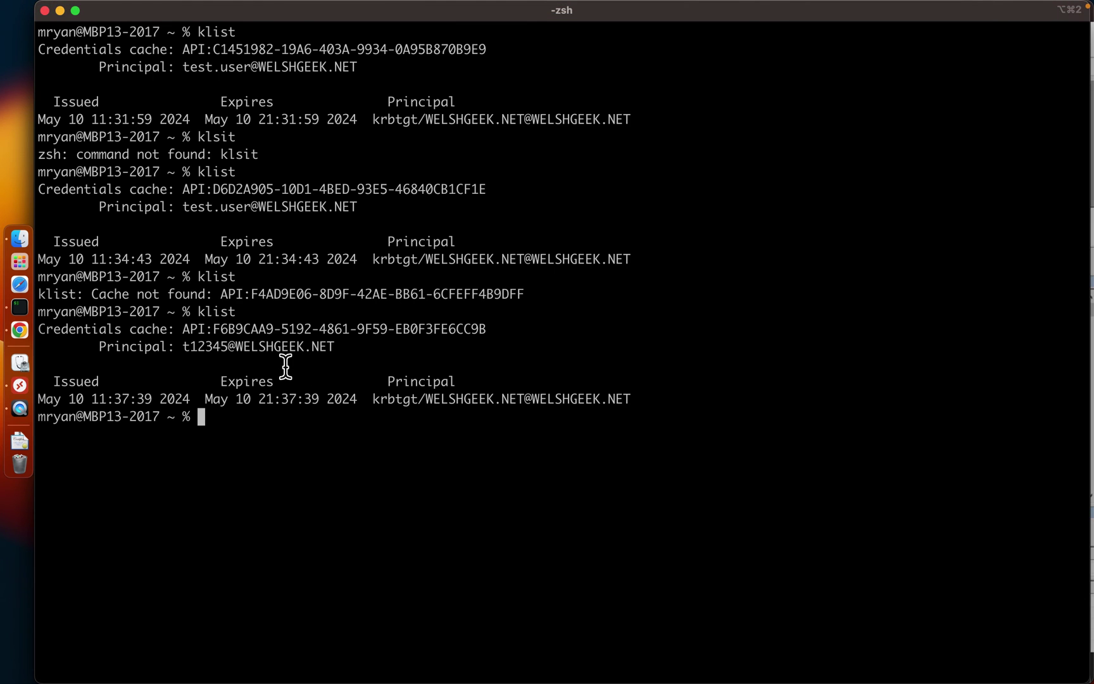
{"action": "type", "text": "klist"}
{"action": "key", "text": "Return"}
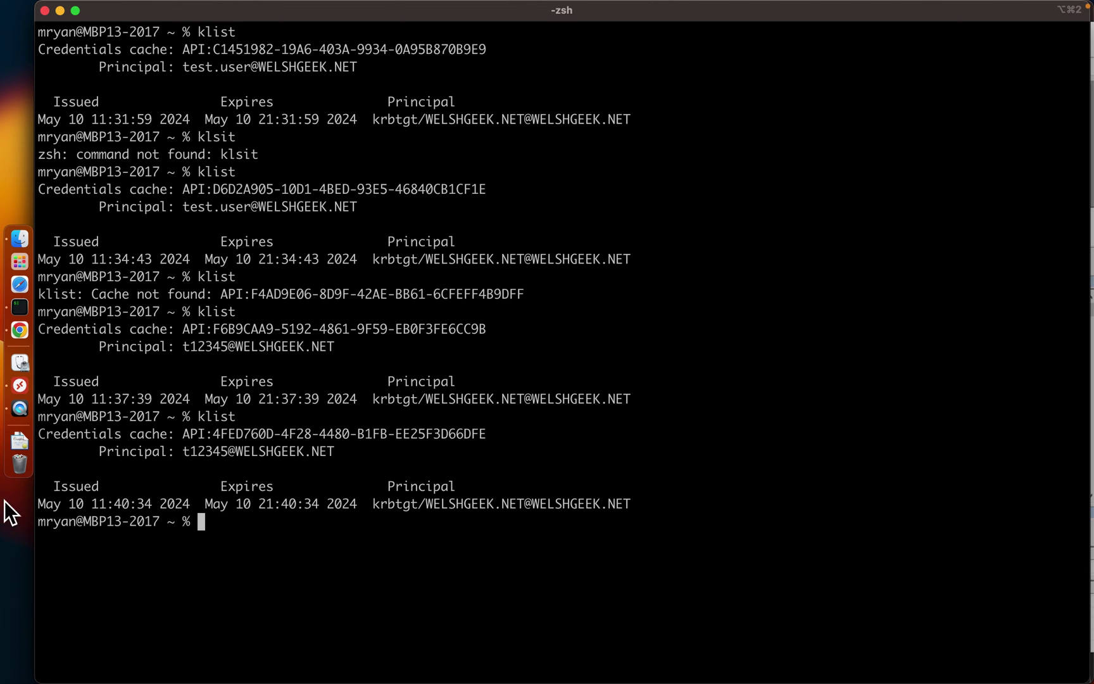
{"action": "left_click", "coordinate": [21, 288]}
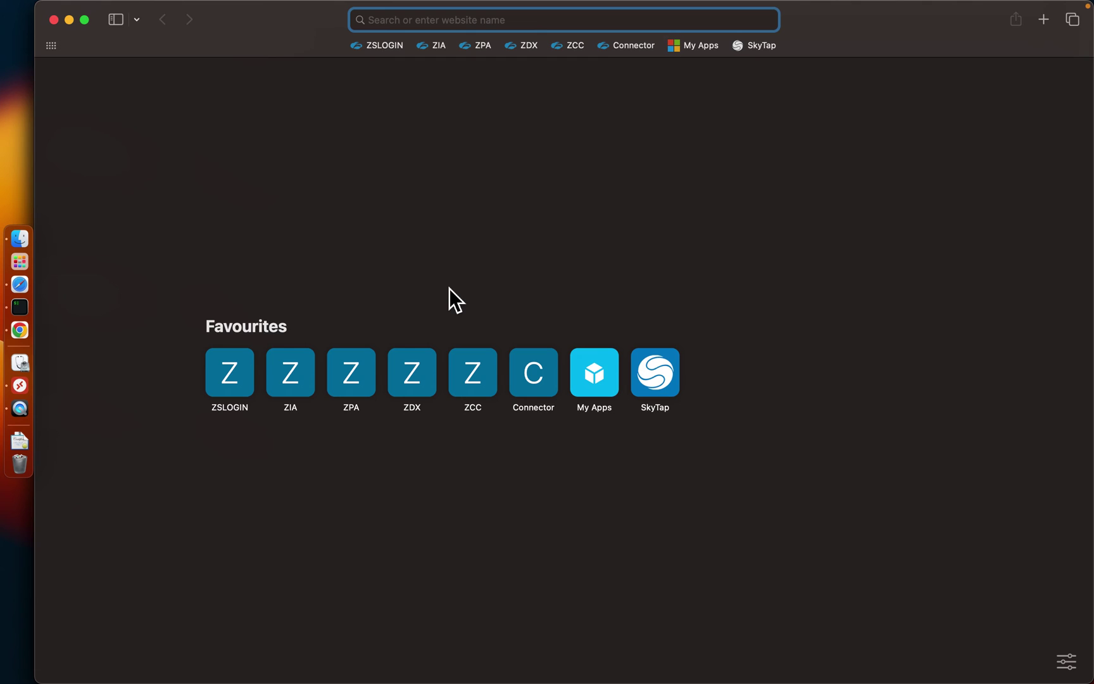
Load outlook.office.com/welshgeek.net and forget the saved account at the Microsoft sign-in.
{"action": "type", "text": "outlook.office.com/w"}
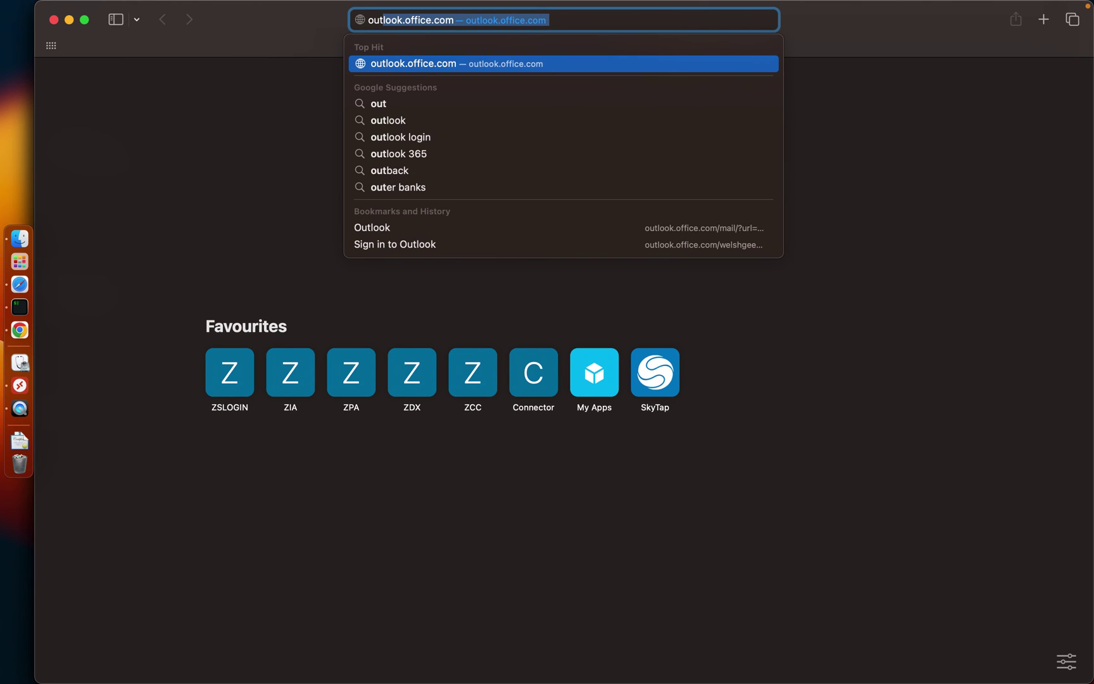
{"action": "type", "text": "elshgeek.net"}
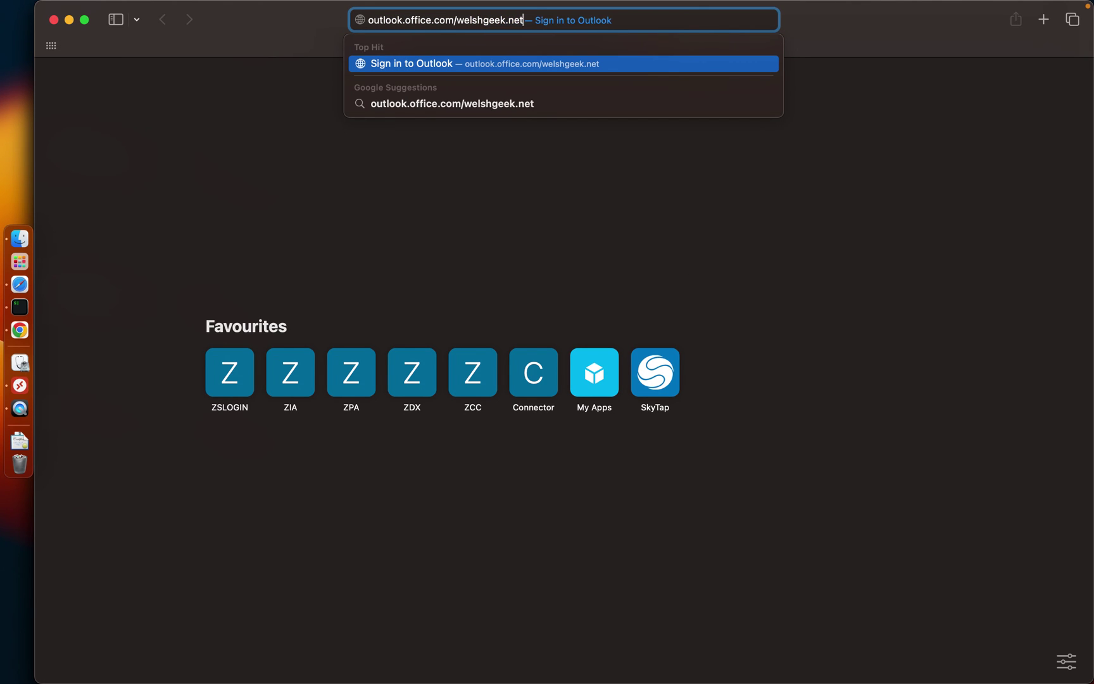
{"action": "key", "text": "Return"}
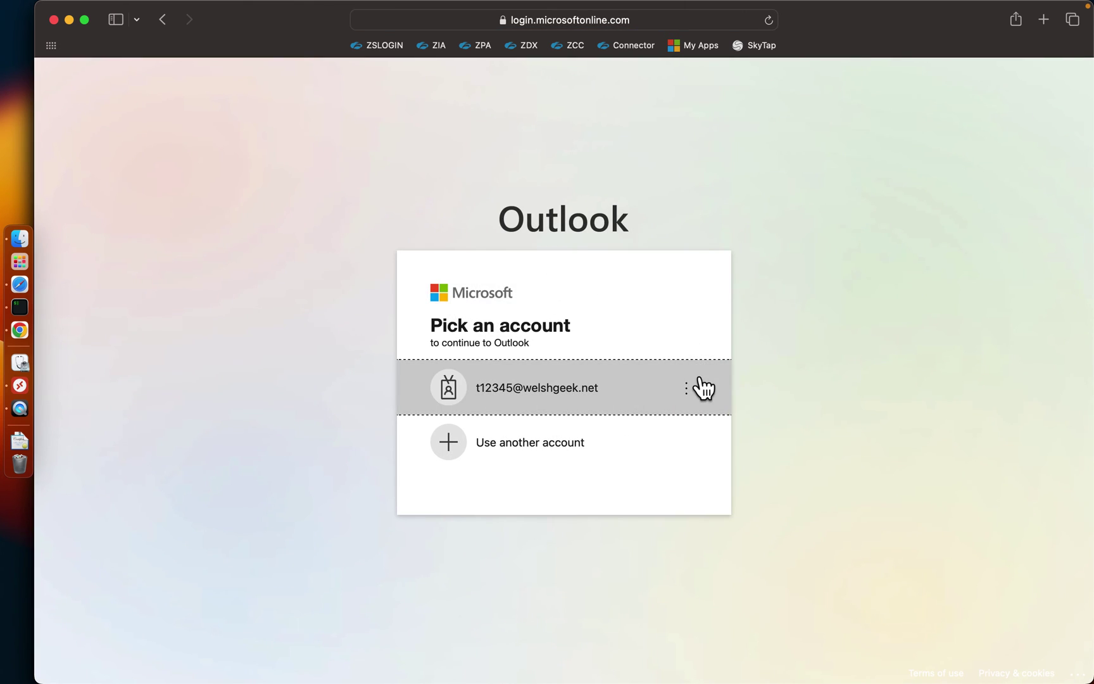
{"action": "left_click", "coordinate": [586, 396]}
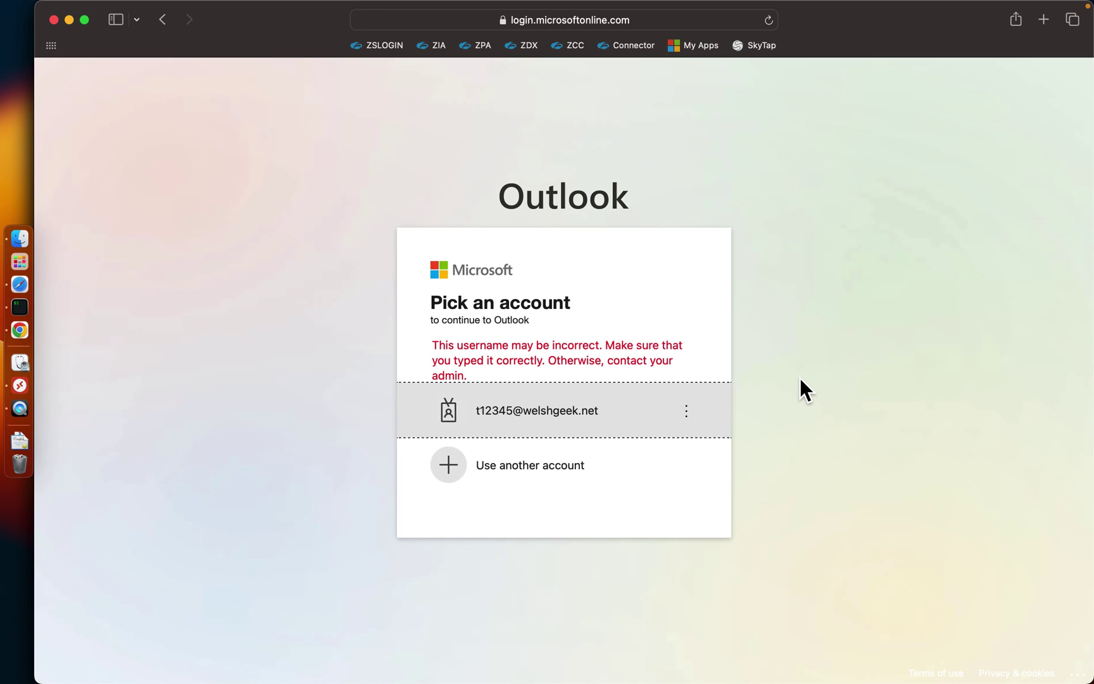
{"action": "left_click", "coordinate": [706, 420]}
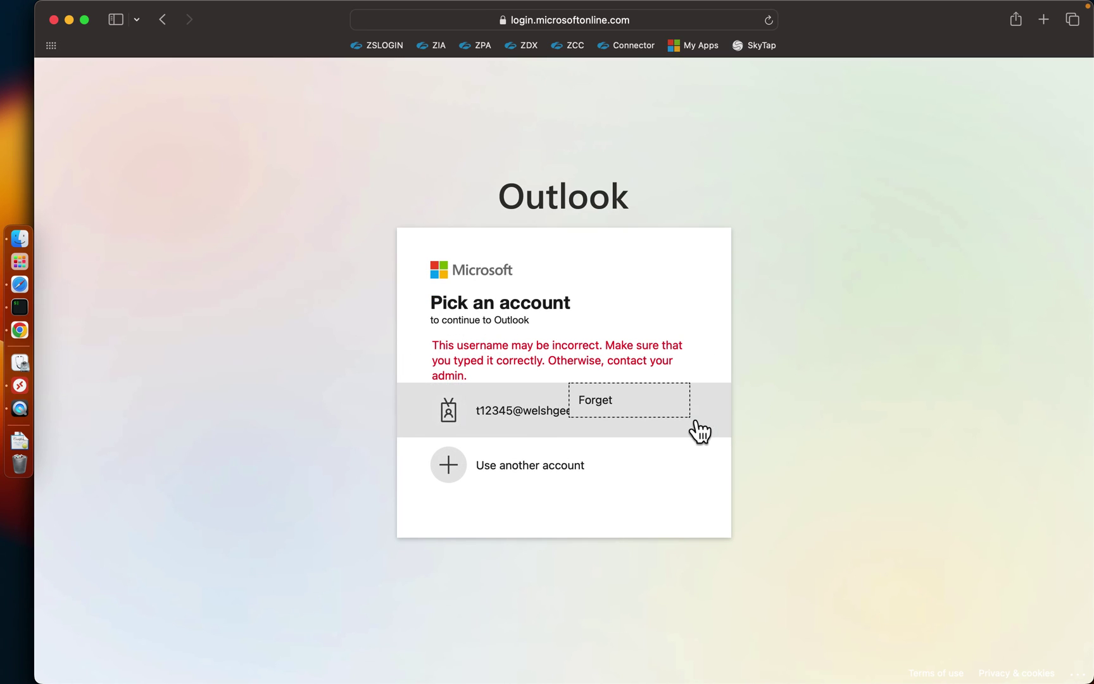
{"action": "left_click", "coordinate": [605, 408]}
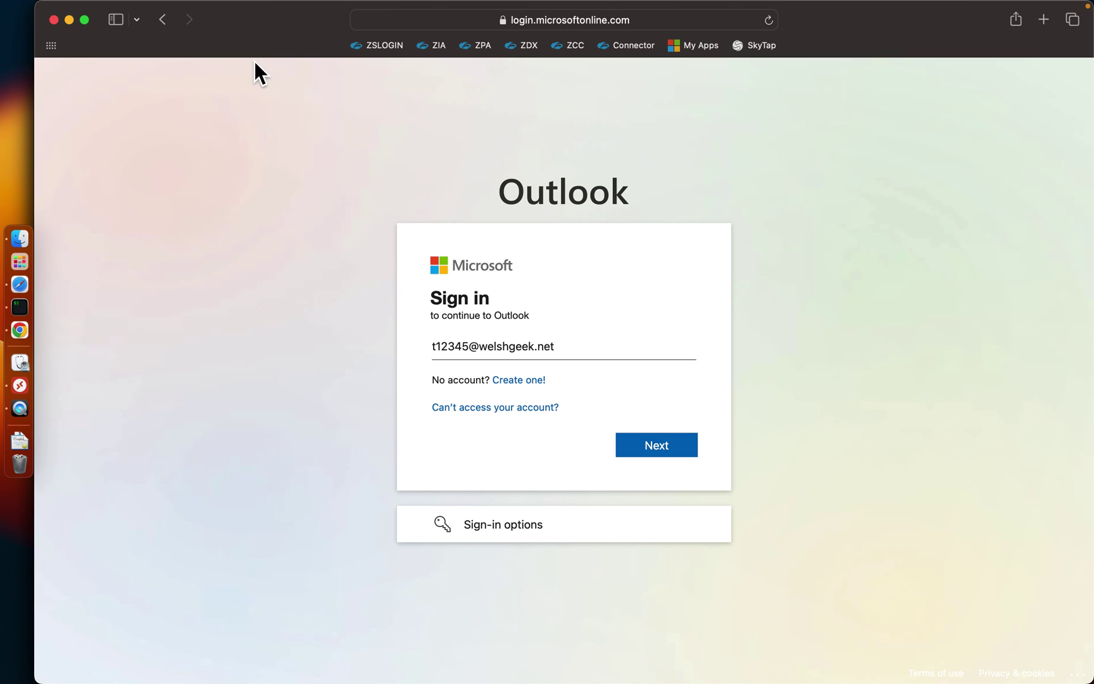
Bring up Safari's Clear History confirmation, dismiss it, and return to Terminal.
{"action": "left_click", "coordinate": [54, 8]}
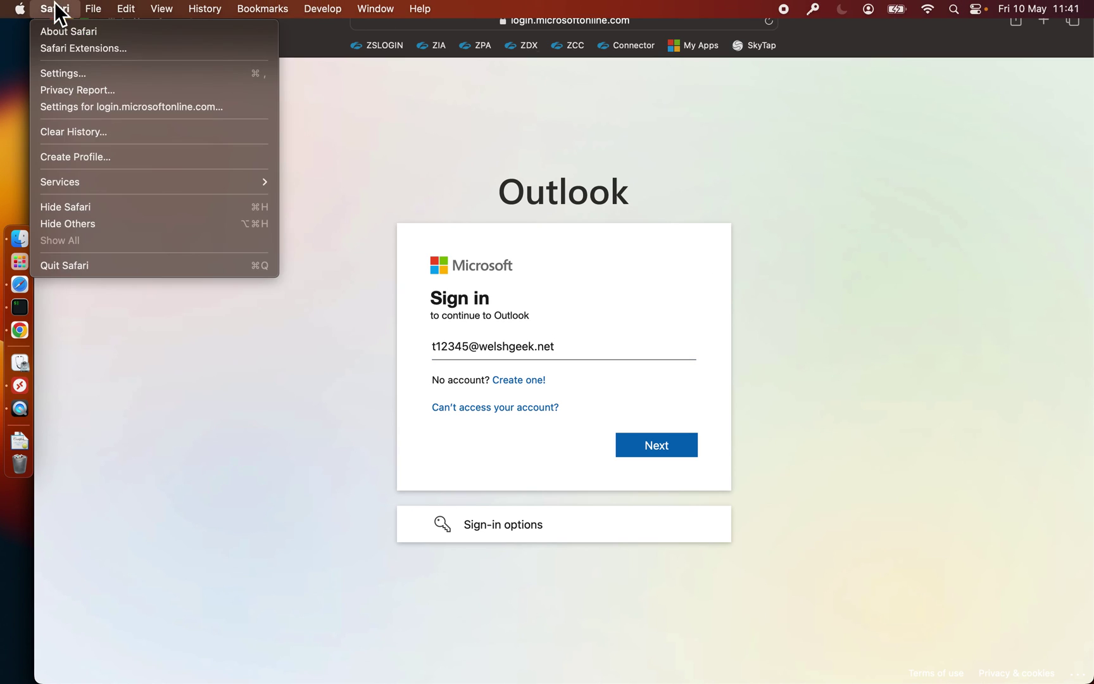
{"action": "left_click", "coordinate": [105, 139]}
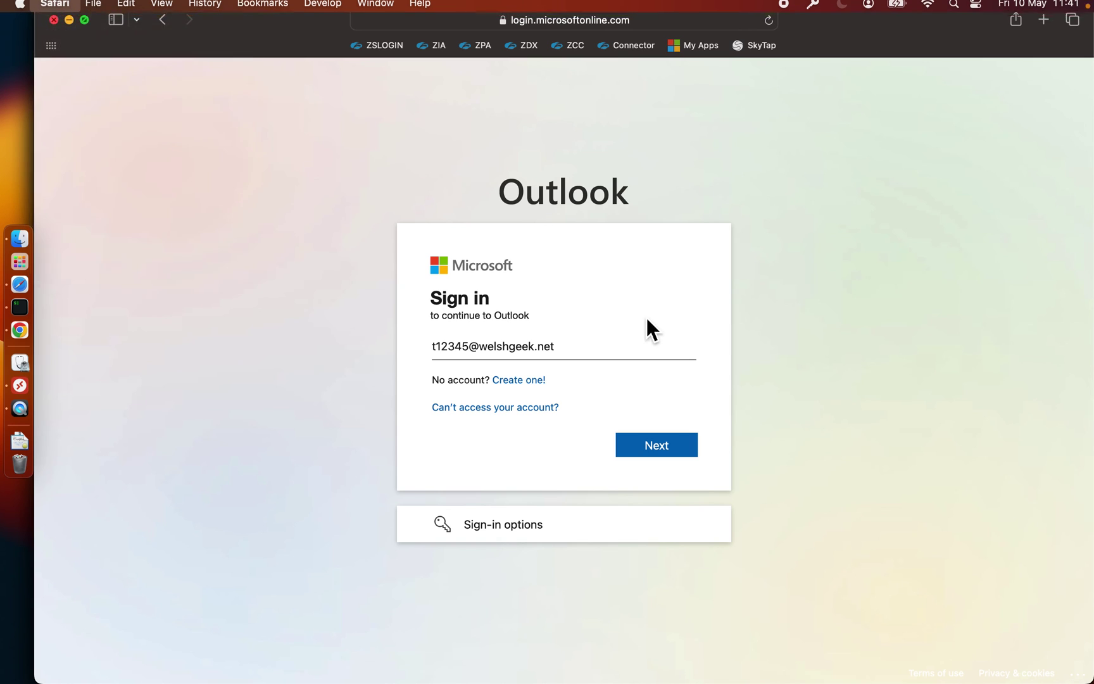
{"action": "left_click", "coordinate": [701, 378]}
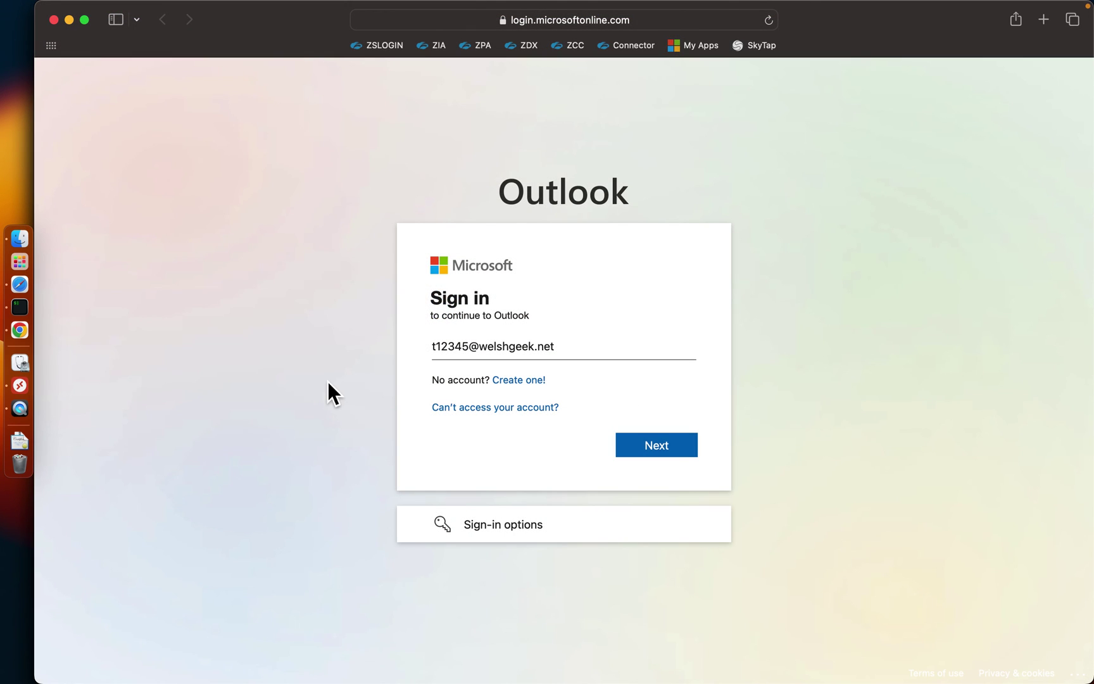
{"action": "key", "text": "super+Tab"}
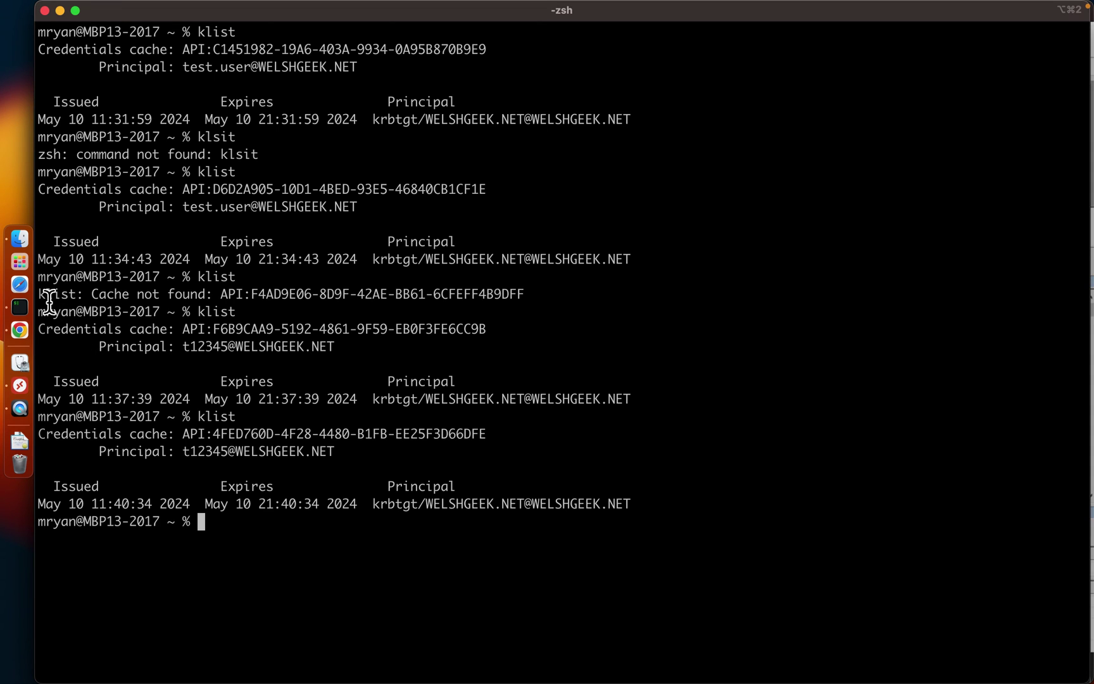
Open Safari's Web Inspector on the Network tab with Preserve Log enabled.
{"action": "left_click", "coordinate": [25, 284]}
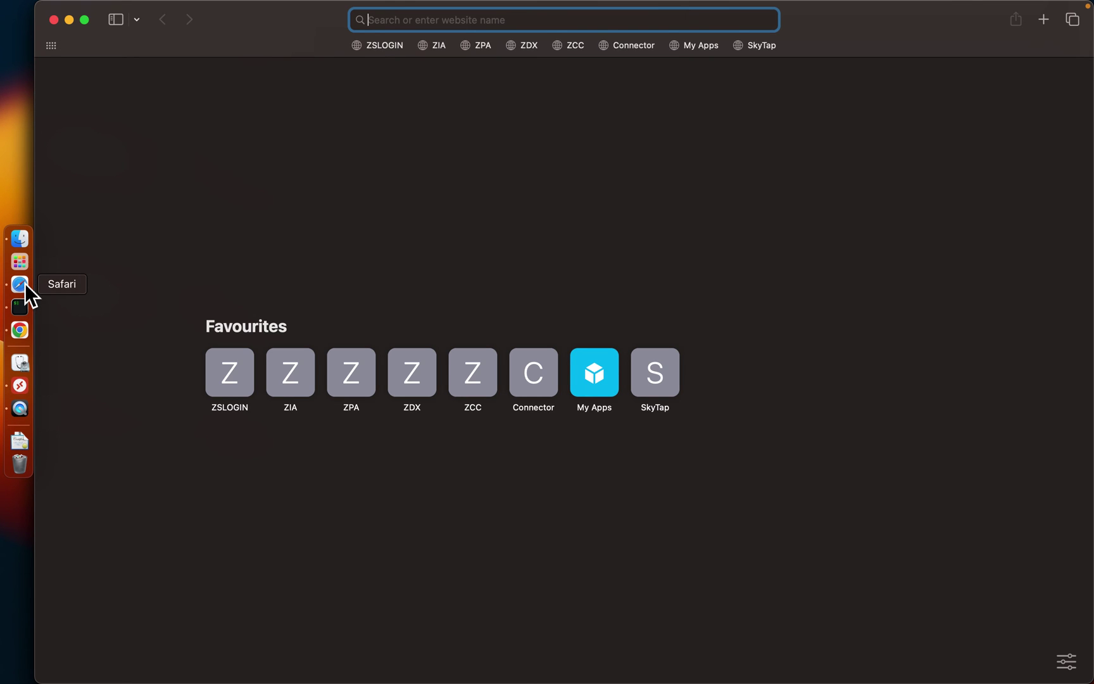
{"action": "key", "text": "super+alt+i"}
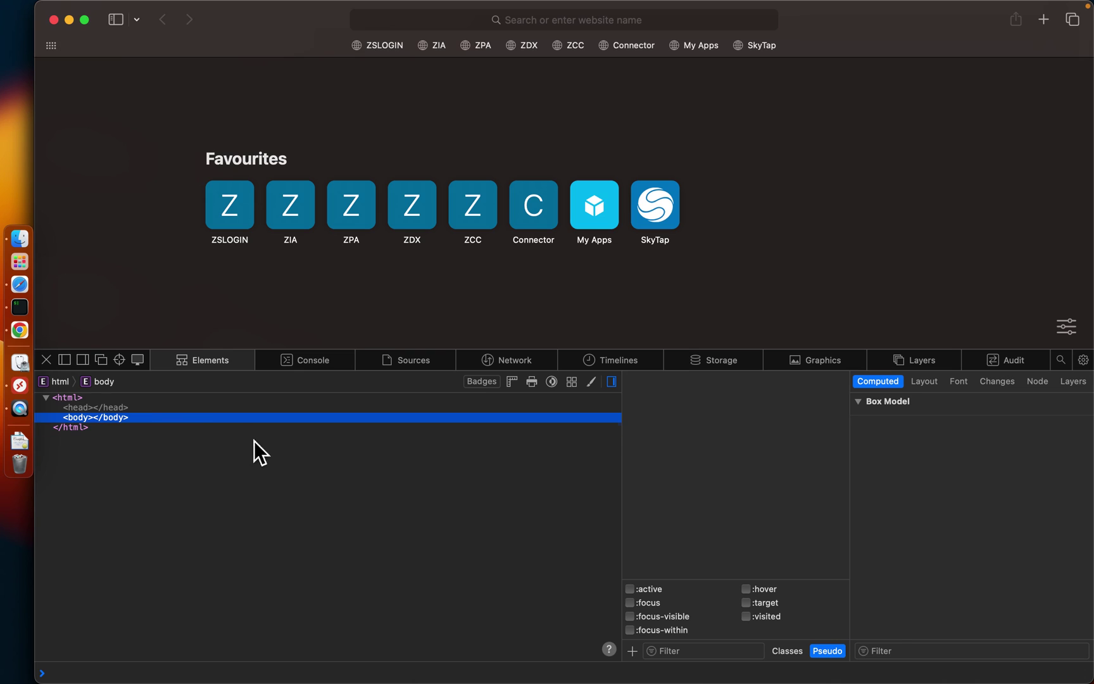
{"action": "left_click", "coordinate": [510, 361]}
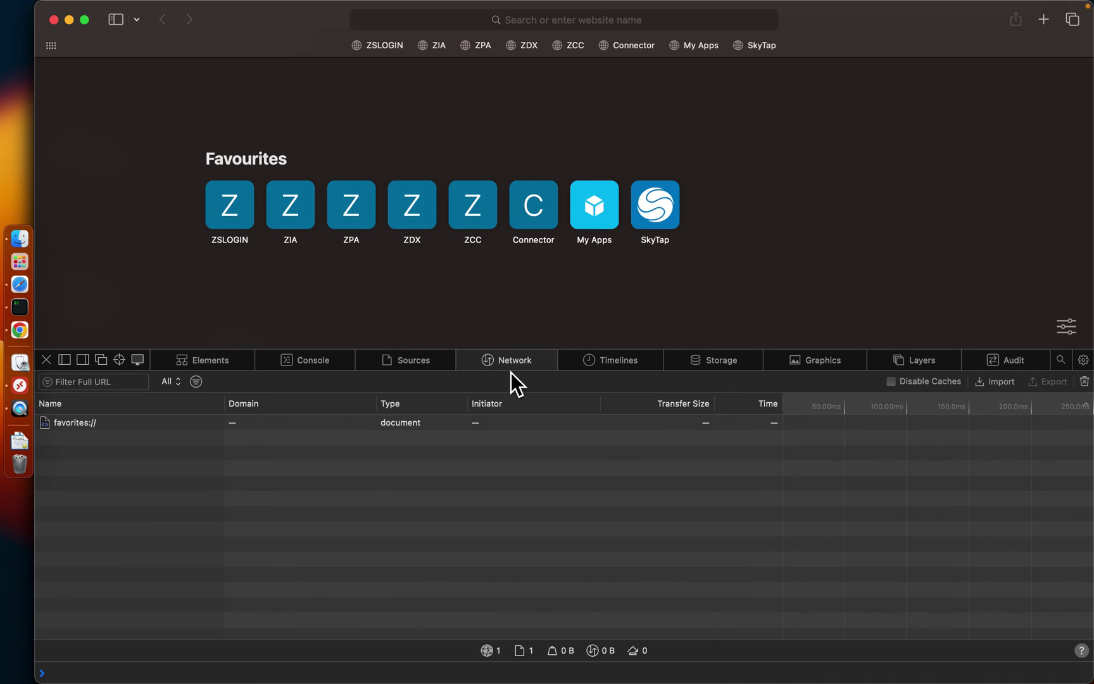
{"action": "left_click", "coordinate": [198, 381]}
{"action": "left_click", "coordinate": [219, 394]}
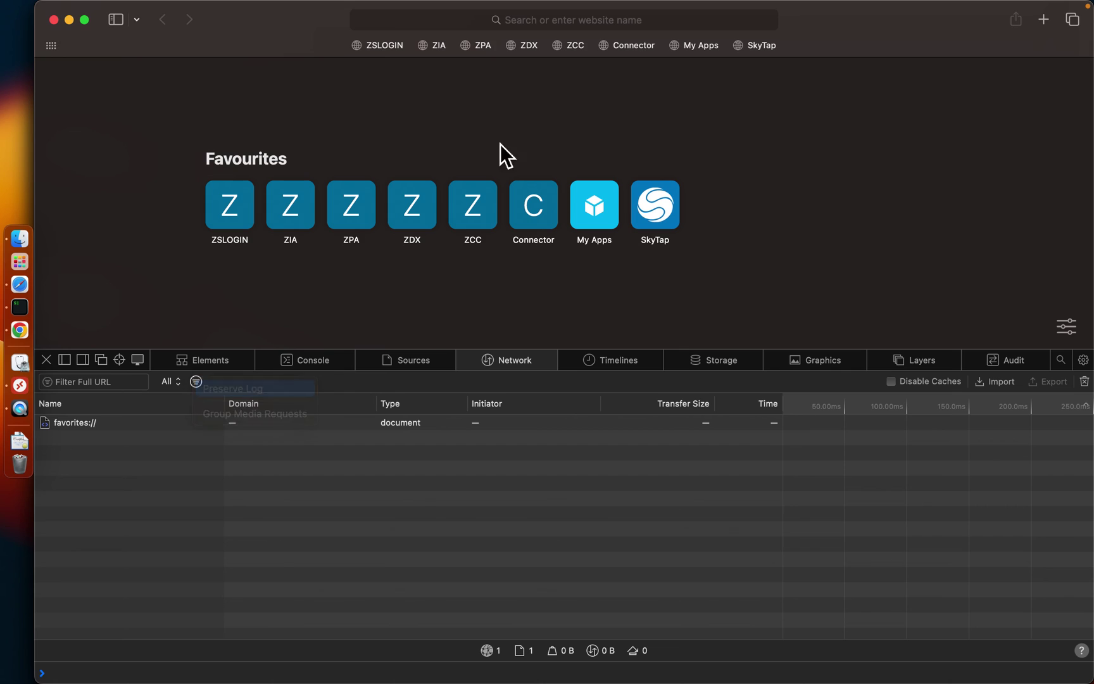
Load outlook.office.com/welshgeek.net with the network log recording.
{"action": "left_click", "coordinate": [609, 19]}
{"action": "type", "text": "outlo"}
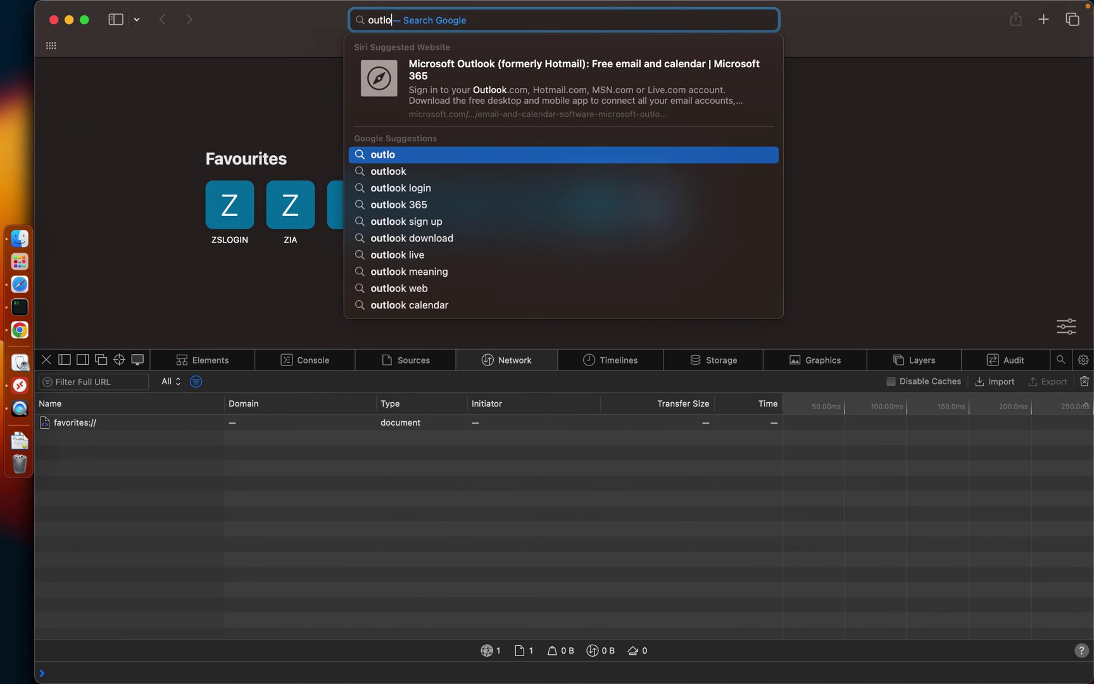
{"action": "type", "text": "ok.office.com/"}
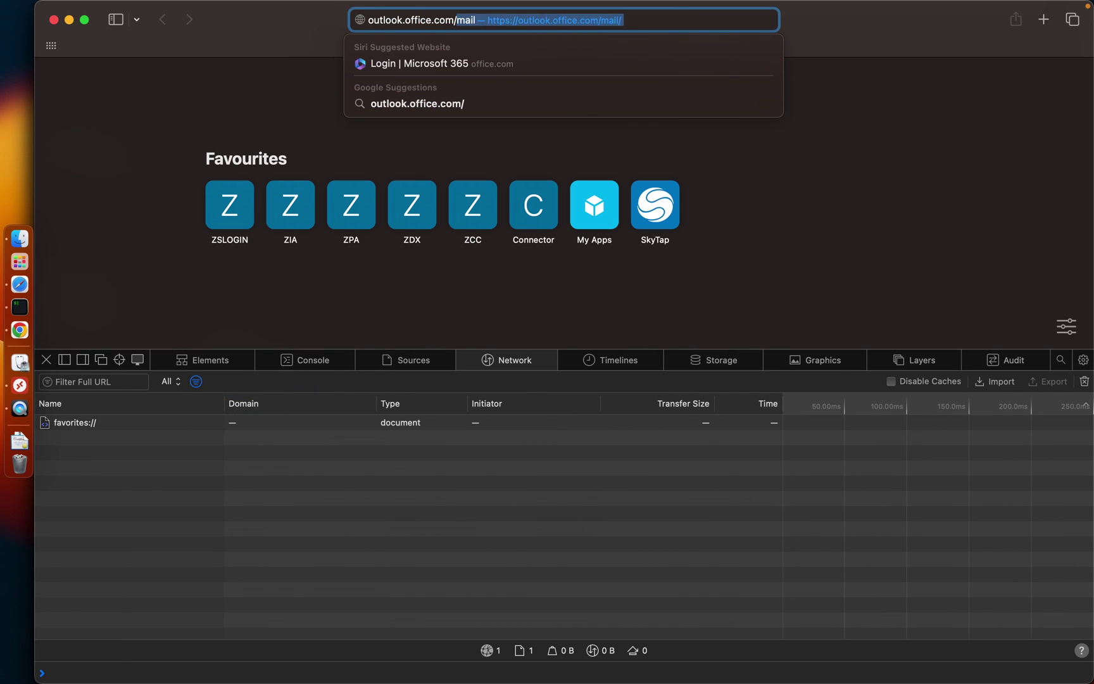
{"action": "type", "text": "welshgeek.net"}
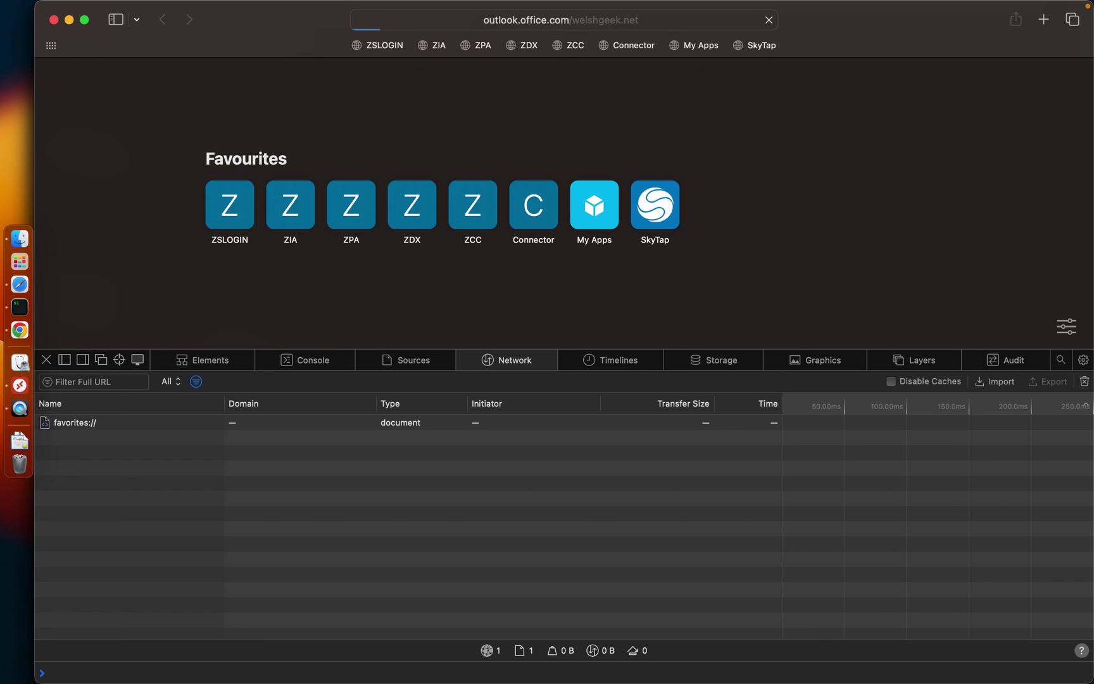
{"action": "key", "text": "Return"}
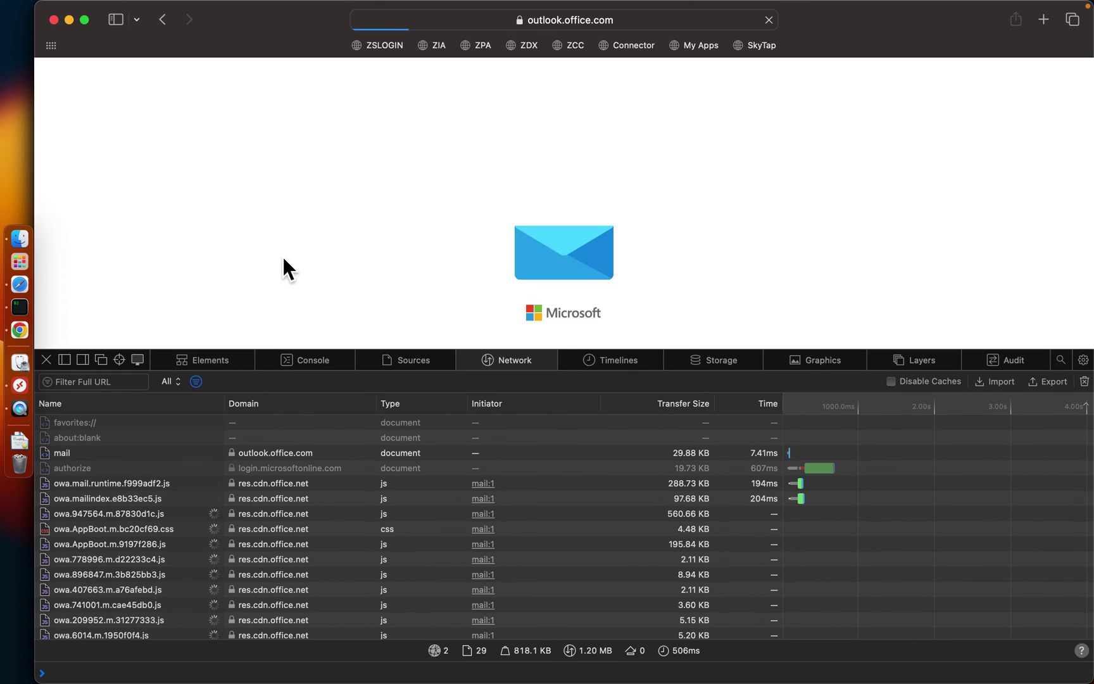
Scroll the network log and inspect the sso request's details.
{"action": "scroll", "coordinate": [159, 471], "scroll_direction": "down", "scroll_amount": 10}
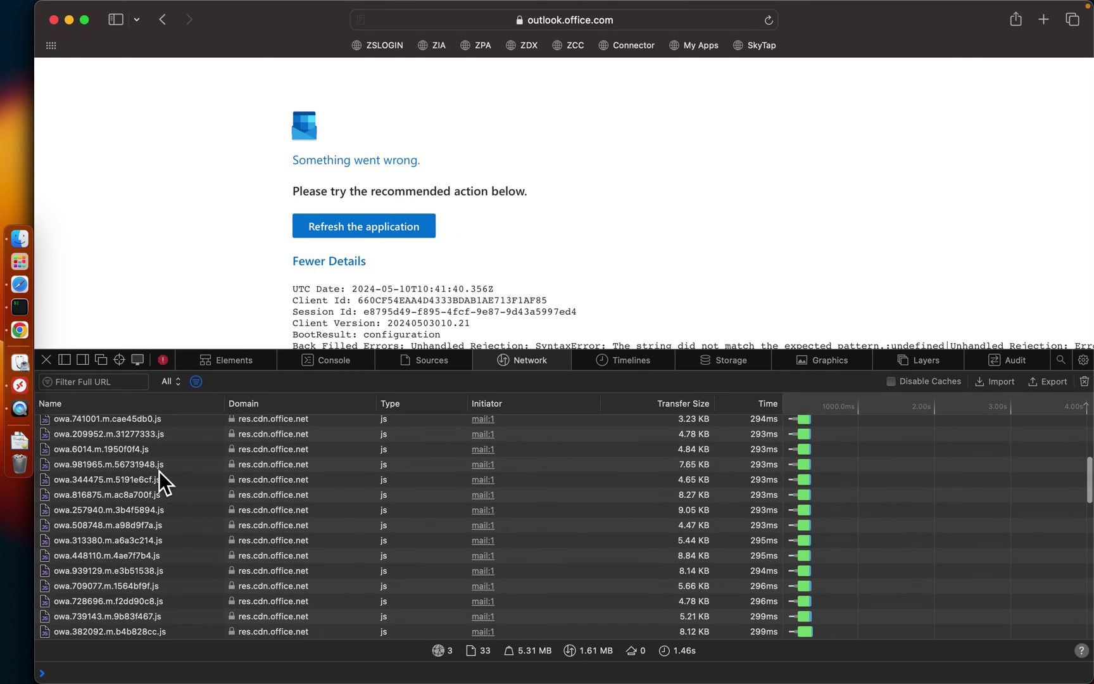
{"action": "scroll", "coordinate": [159, 471], "scroll_direction": "down", "scroll_amount": 1}
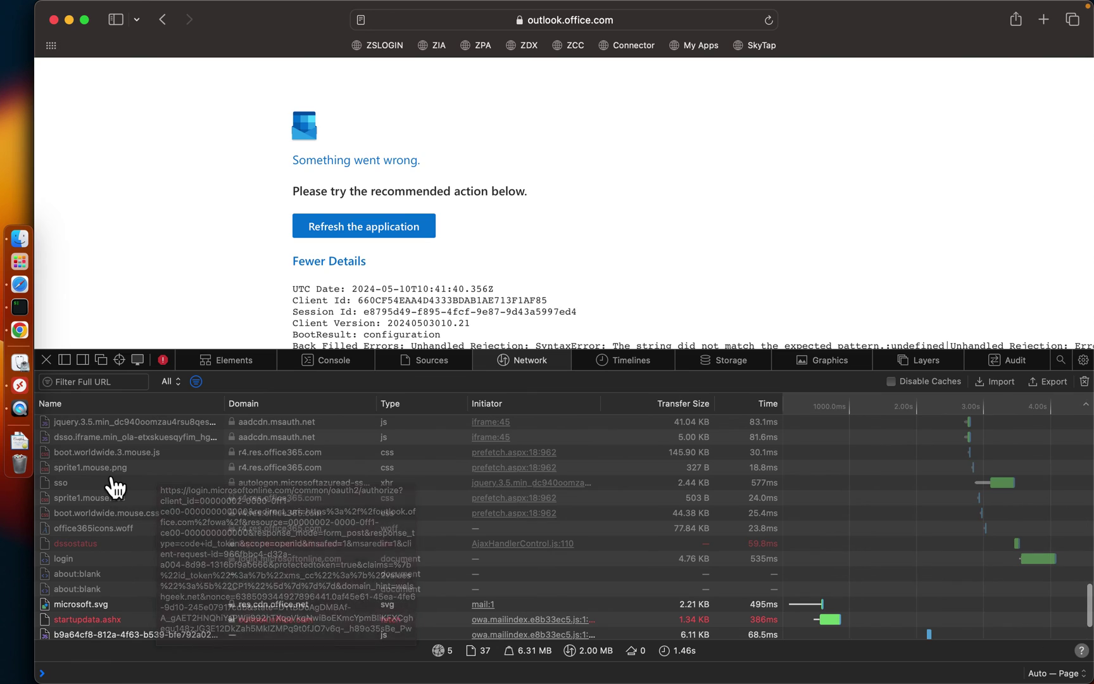
{"action": "left_click", "coordinate": [89, 485]}
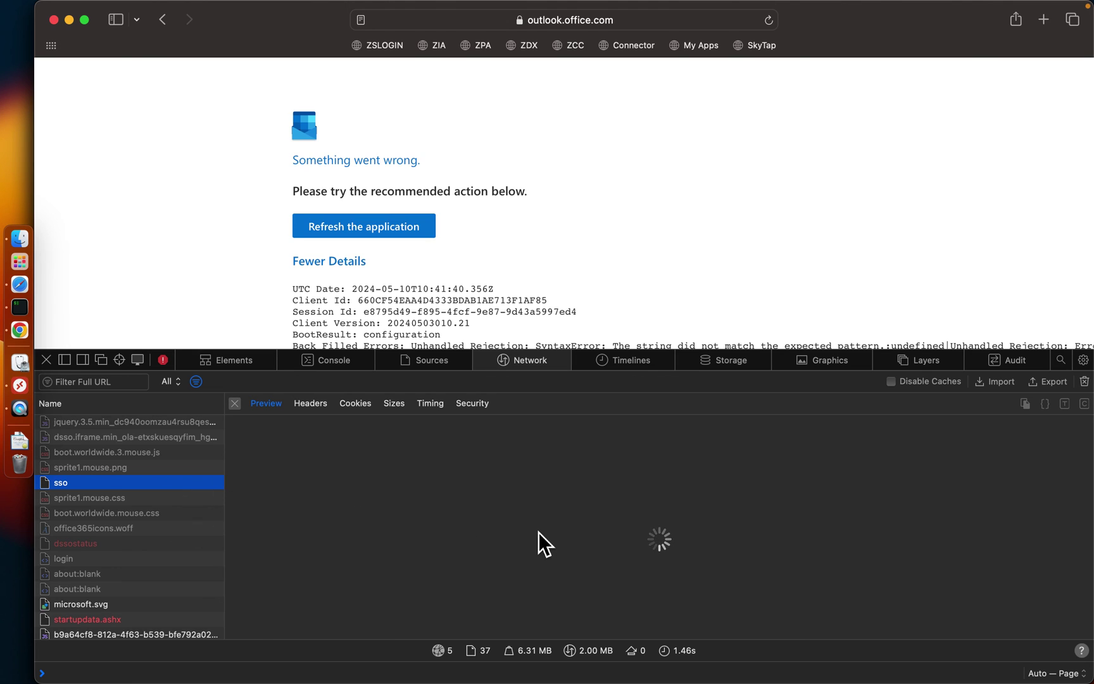
{"action": "scroll", "coordinate": [192, 556], "scroll_direction": "down", "scroll_amount": 3}
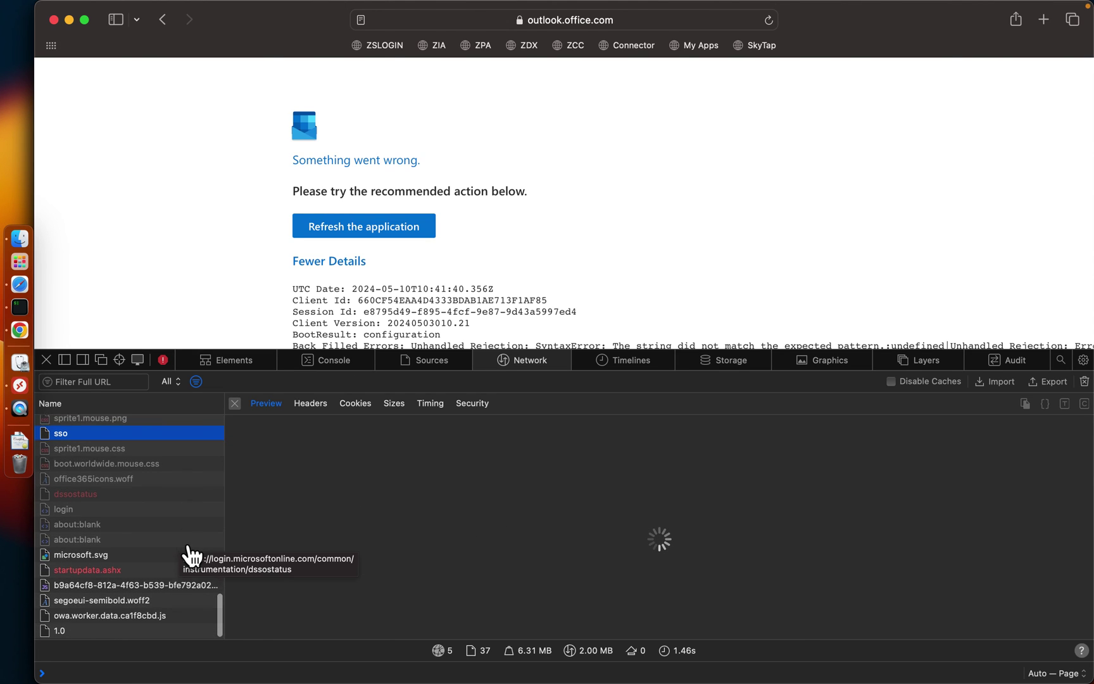
{"action": "scroll", "coordinate": [192, 556], "scroll_direction": "up", "scroll_amount": 10}
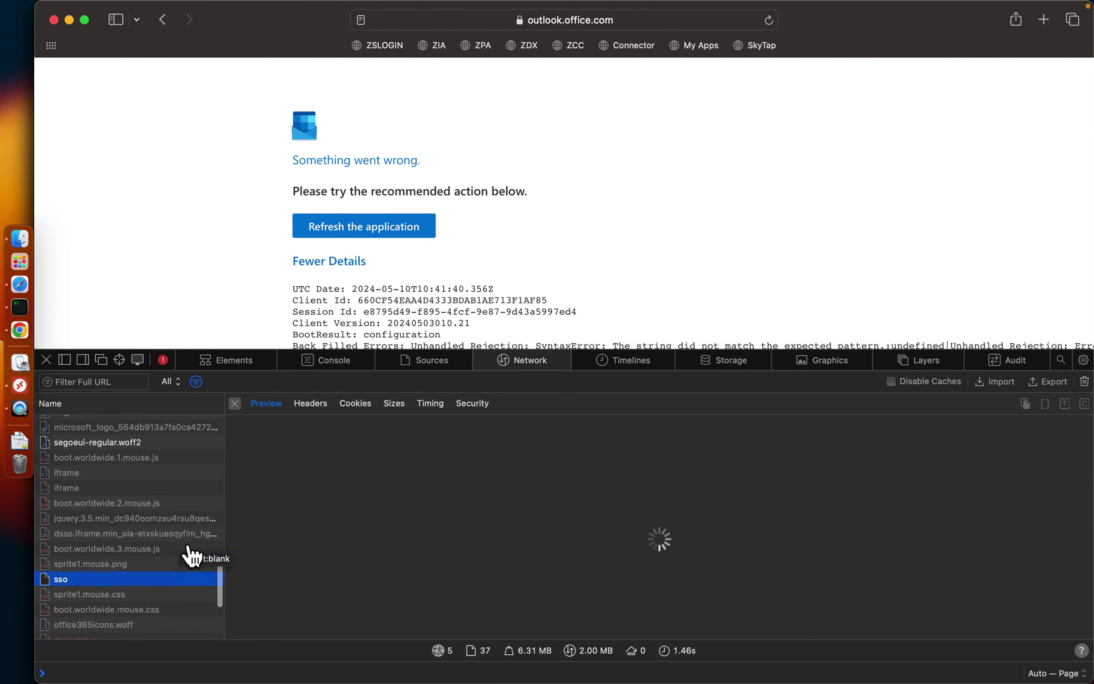
{"action": "scroll", "coordinate": [192, 556], "scroll_direction": "up", "scroll_amount": 3}
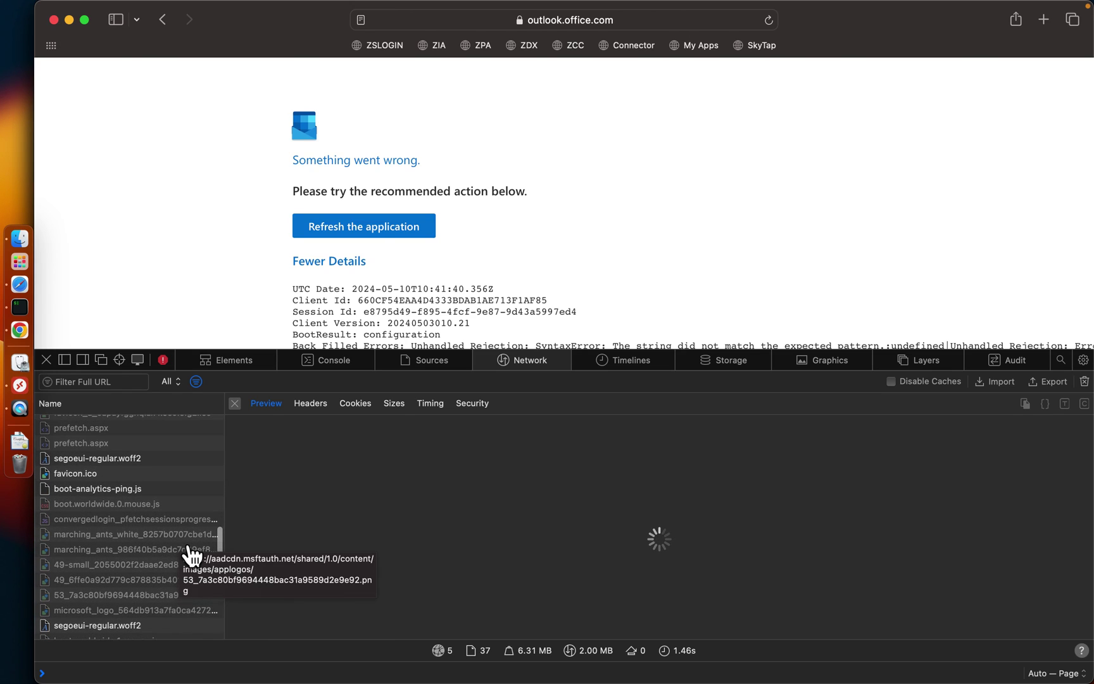
Filter requests to 'sso' and view the autologon request headers, selecting the Negotiate token.
{"action": "left_click", "coordinate": [112, 383]}
{"action": "type", "text": "sso"}
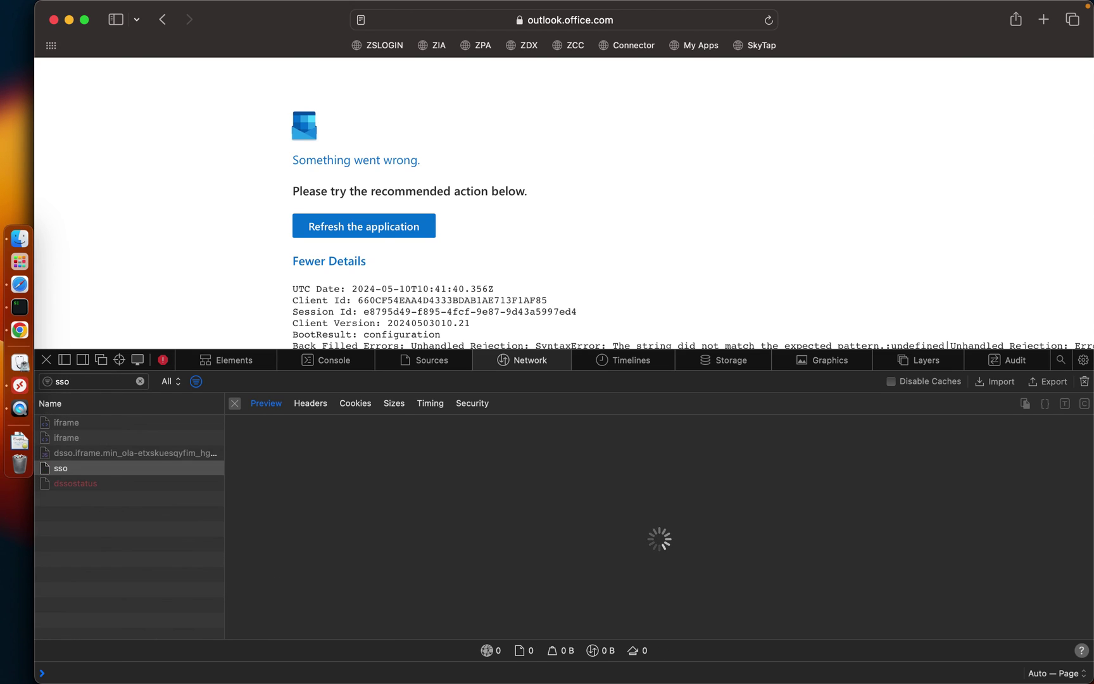
{"action": "left_click", "coordinate": [106, 474]}
{"action": "left_click", "coordinate": [96, 439]}
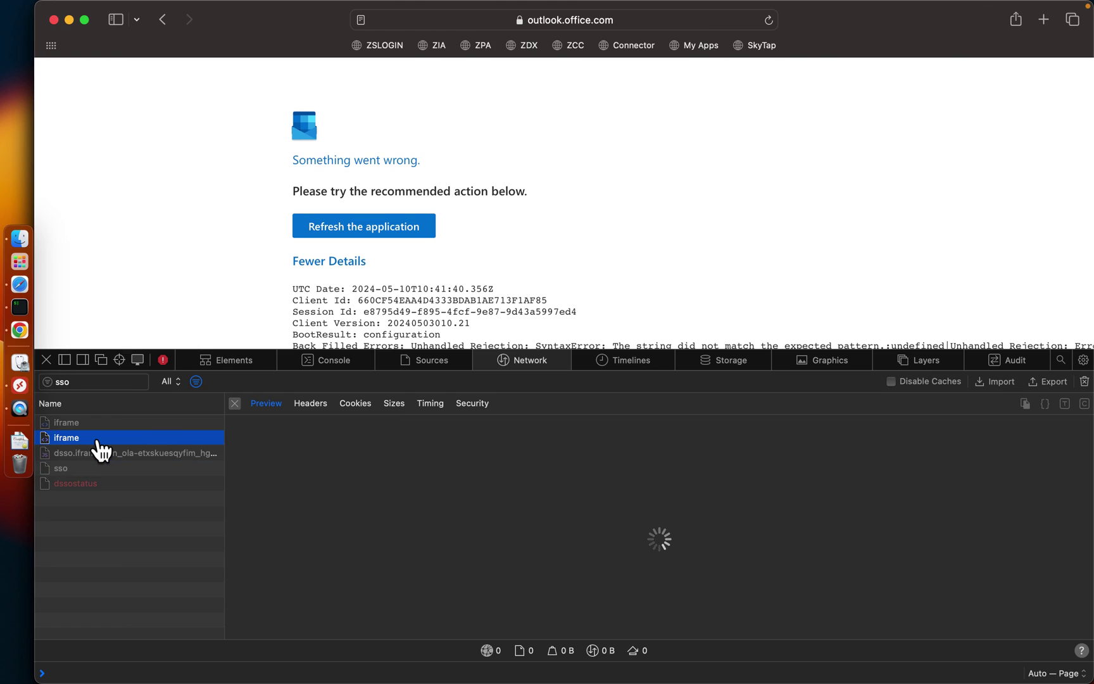
{"action": "left_click", "coordinate": [309, 404]}
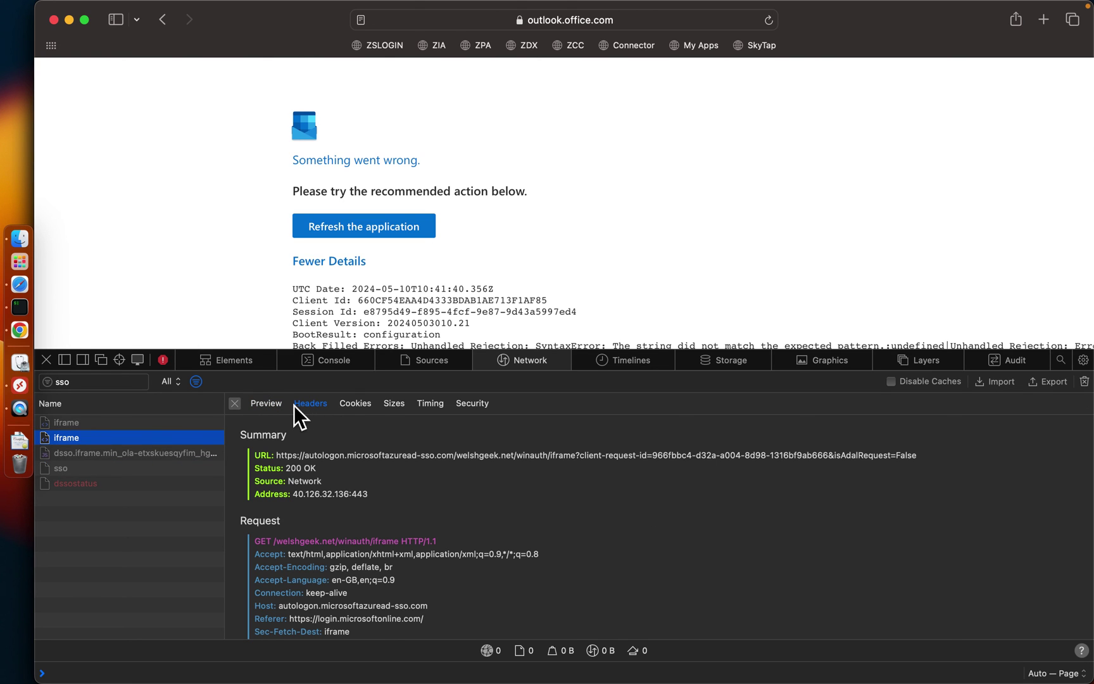
{"action": "left_click", "coordinate": [133, 469]}
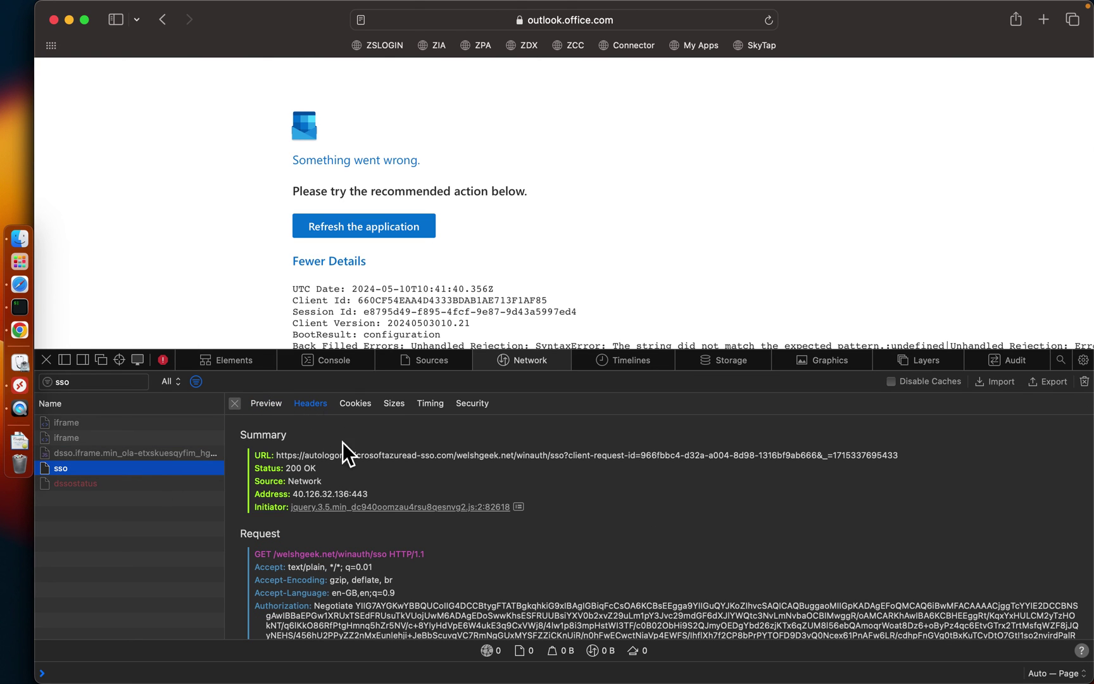
{"action": "scroll", "coordinate": [386, 589], "scroll_direction": "down", "scroll_amount": 4}
{"action": "left_click_drag", "start_coordinate": [357, 481], "coordinate": [826, 606]}
{"action": "scroll", "coordinate": [827, 604], "scroll_direction": "down", "scroll_amount": 5}
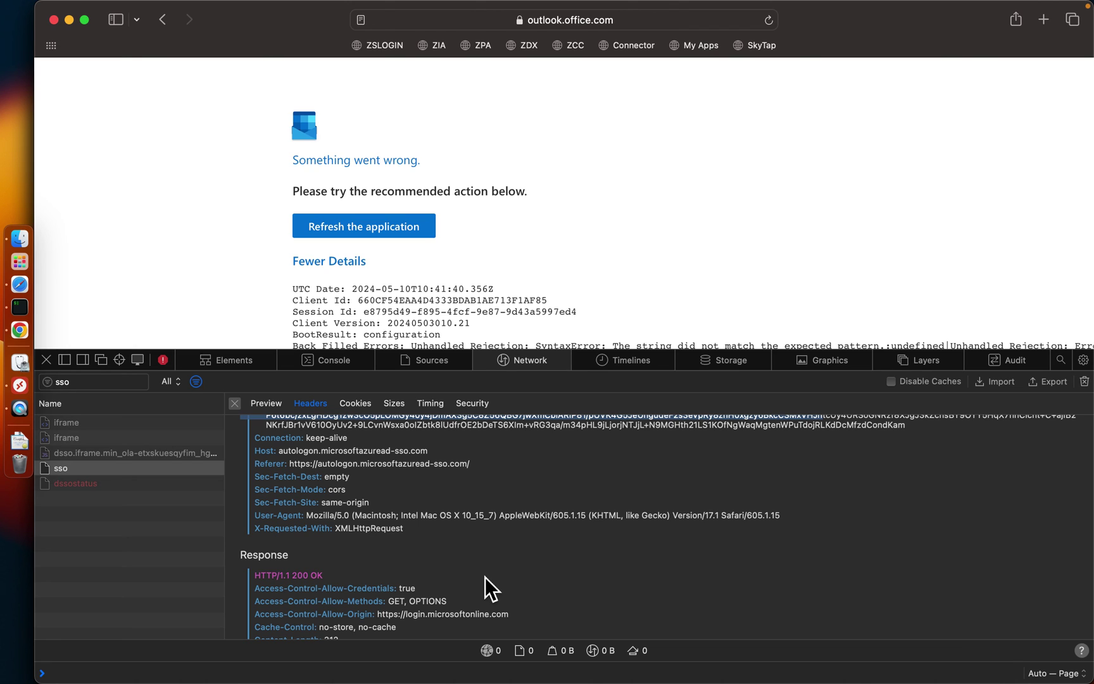
List Kerberos tickets with klist and highlight the HTTP/autologon.microsoftazuread-sso.com ticket issued 11:40:54.
{"action": "key", "text": "super+Tab"}
{"action": "type", "text": "klis"}
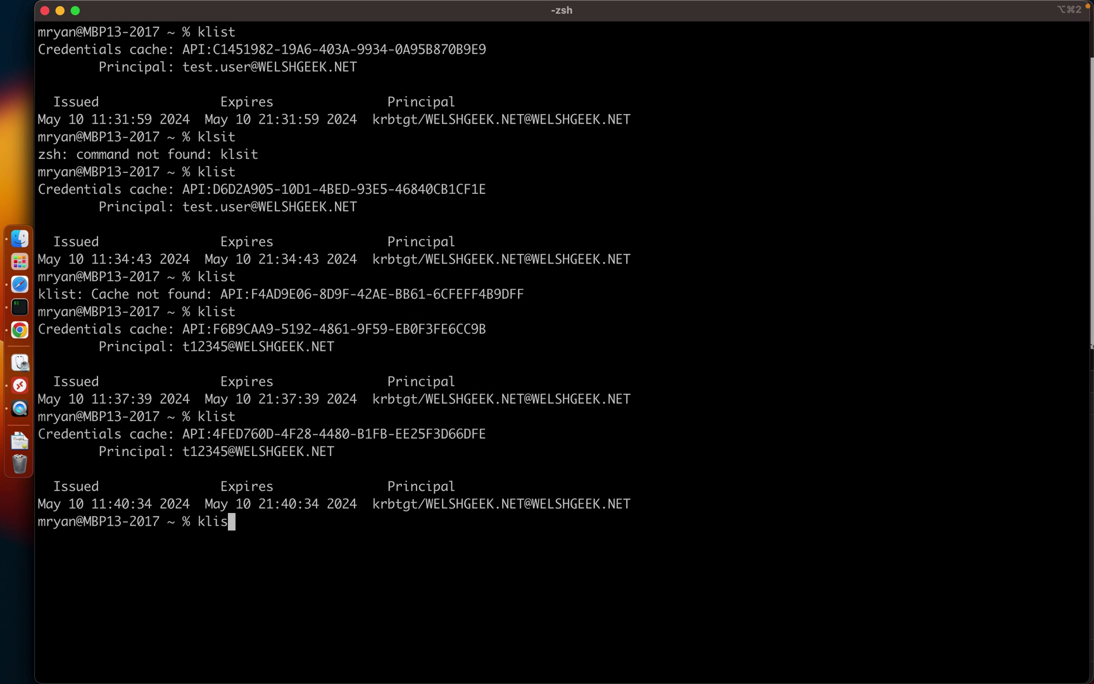
{"action": "type", "text": "t"}
{"action": "key", "text": "Return"}
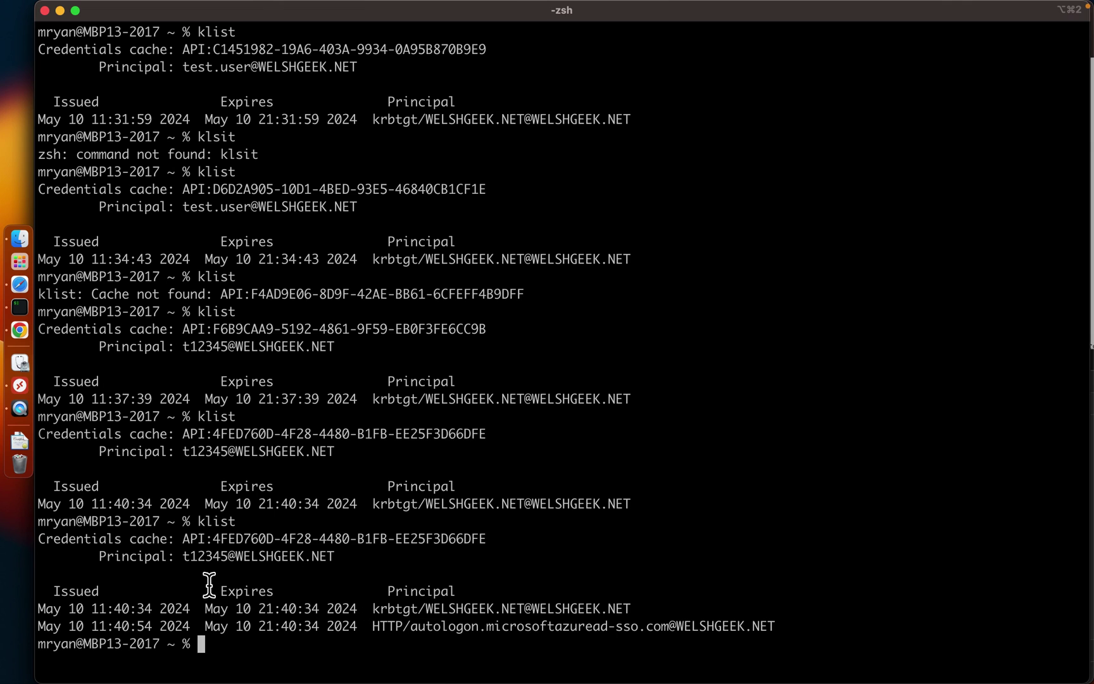
{"action": "left_click_drag", "start_coordinate": [373, 627], "coordinate": [828, 633]}
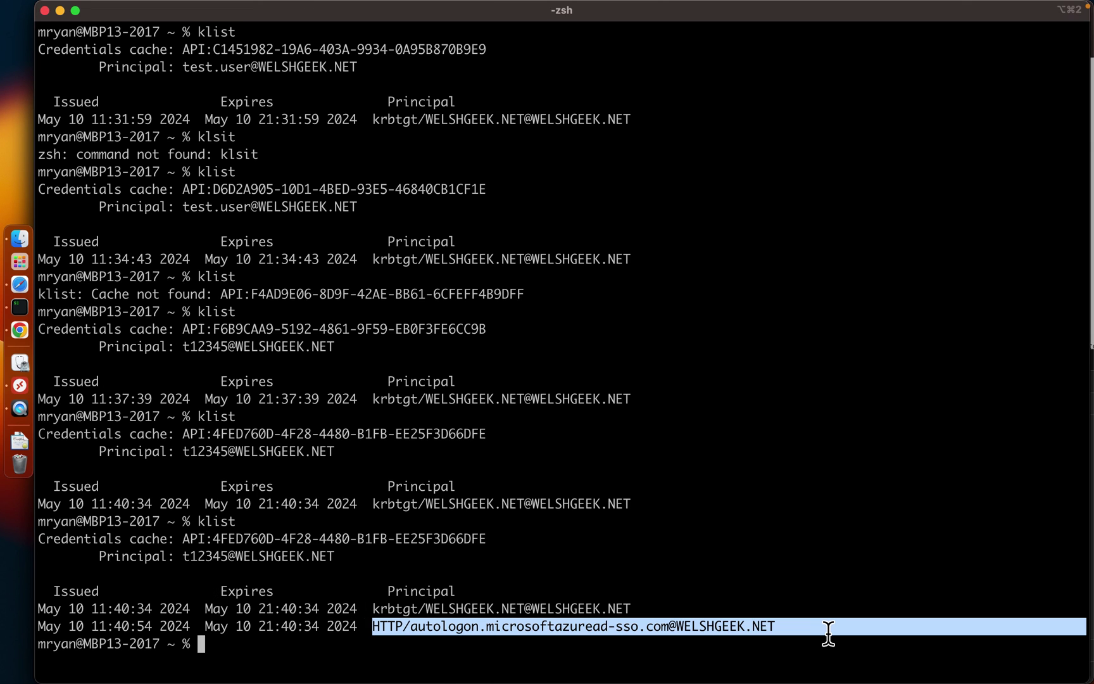